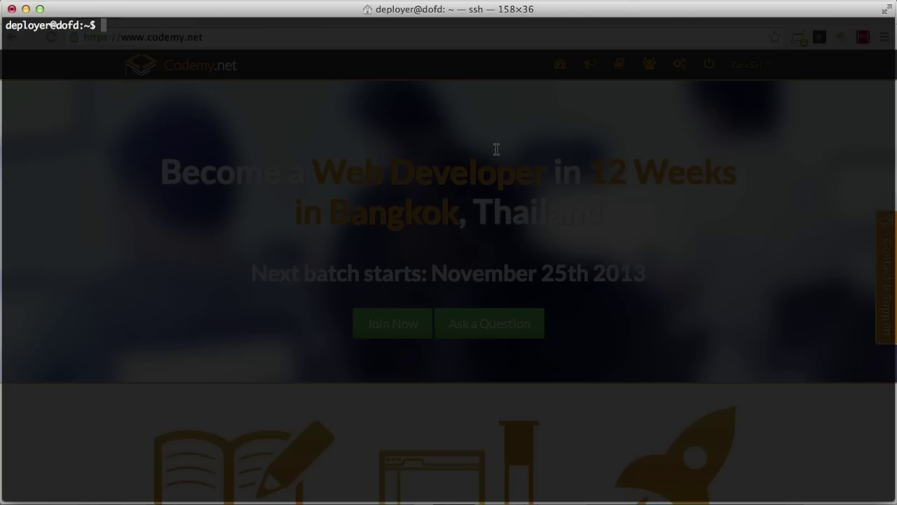
Step: Create a cheqin.git folder in the home folder and initialize it as a bare Git repository
{"action": "type", "text": "ls"}
{"action": "key", "text": "Return"}
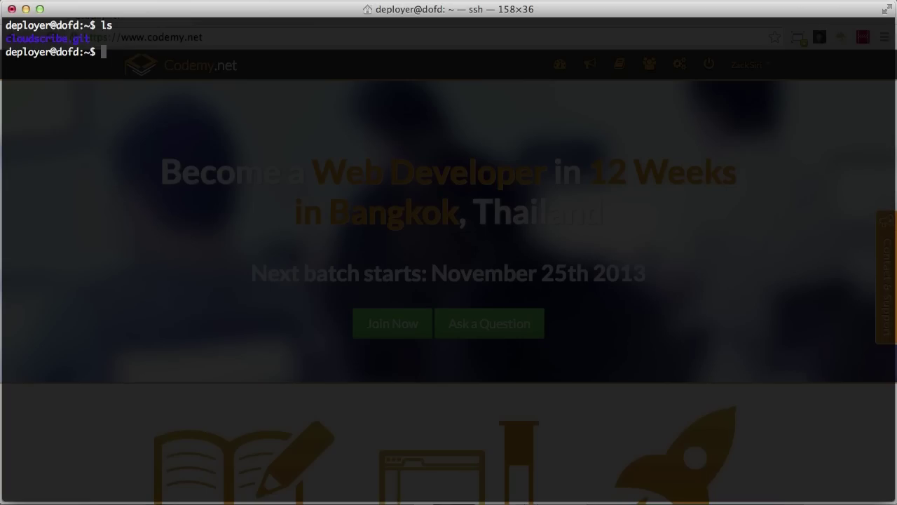
{"action": "type", "text": "mkdir cheqin.git"}
{"action": "key", "text": "Return"}
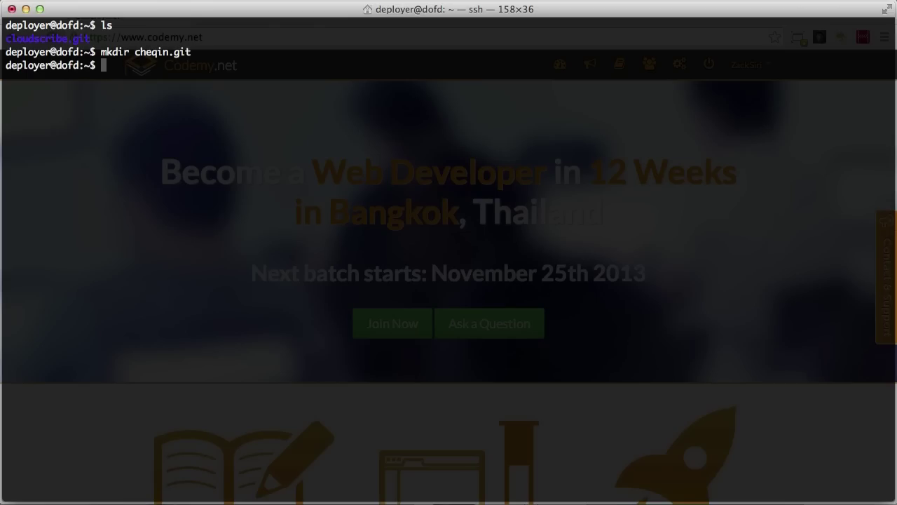
{"action": "type", "text": "cd cheqin.git"}
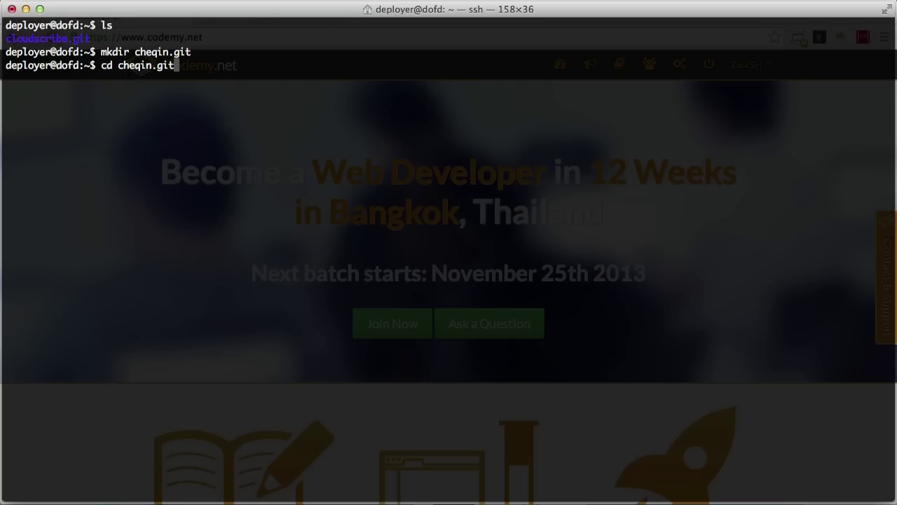
{"action": "key", "text": "Return"}
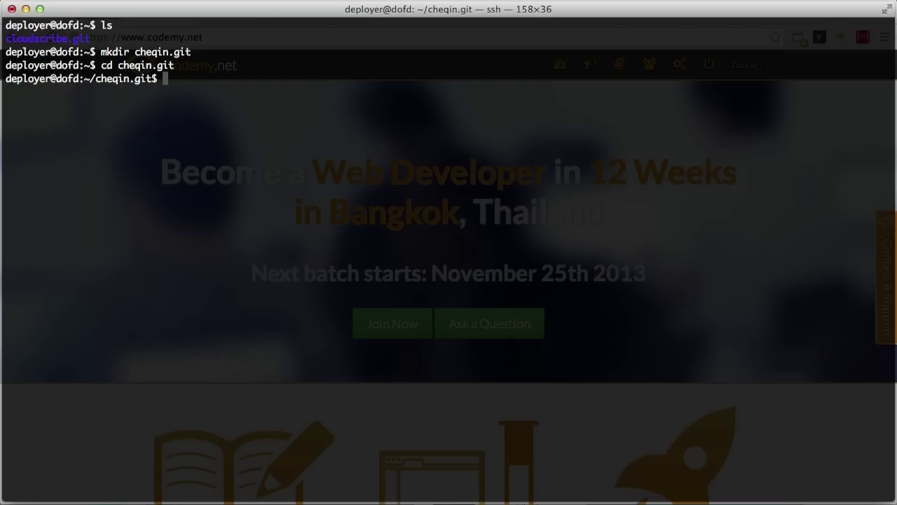
{"action": "type", "text": "git init --bare"}
{"action": "key", "text": "Return"}
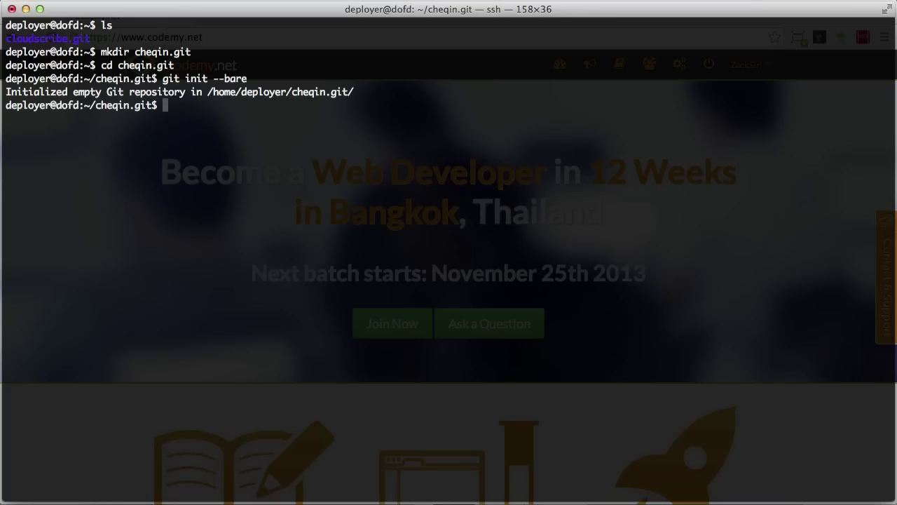
{"action": "type", "text": "ls"}
{"action": "key", "text": "Return"}
Step: Move into the repository's hooks folder and list the sample hooks
{"action": "type", "text": "cd hoooks"}
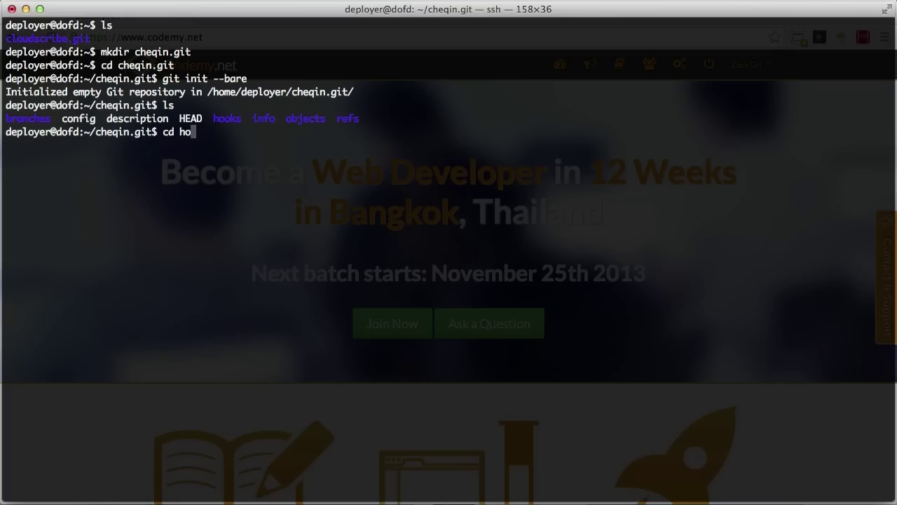
{"action": "key", "text": "BackSpace"}
{"action": "key", "text": "BackSpace"}
{"action": "key", "text": "BackSpace"}
{"action": "type", "text": "js"}
{"action": "key", "text": "Return"}
{"action": "type", "text": "ls"}
{"action": "key", "text": "BackSpace"}
{"action": "key", "text": "BackSpace"}
{"action": "type", "text": "cd hooks"}
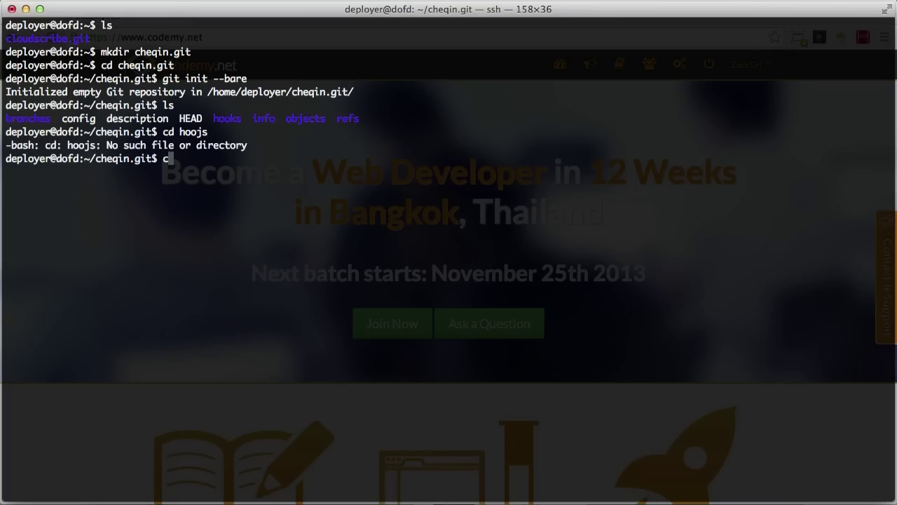
{"action": "key", "text": "Return"}
{"action": "type", "text": "ls"}
{"action": "key", "text": "Return"}
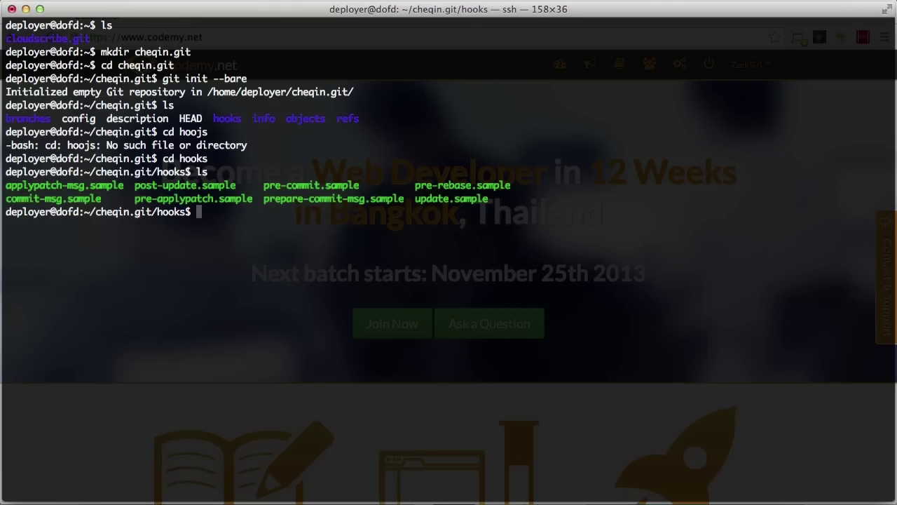
Step: Type the vi post-receive command to create the hook file
{"action": "type", "text": "sudo"}
{"action": "key", "text": "BackSpace"}
{"action": "key", "text": "BackSpace"}
{"action": "key", "text": "BackSpace"}
{"action": "key", "text": "BackSpace"}
{"action": "type", "text": "vi post-cre"}
{"action": "key", "text": "BackSpace"}
{"action": "key", "text": "BackSpace"}
{"action": "key", "text": "BackSpace"}
{"action": "type", "text": "receive"}
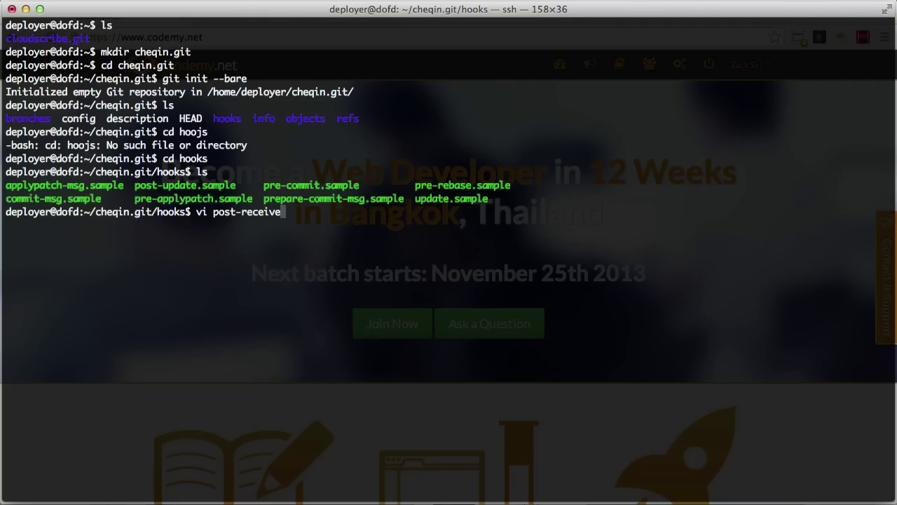
Step: Write a post-receive hook exporting GIT_WORK_TREE=/opt/www/cheqin.me with git checkout -f master, and save it
{"action": "key", "text": "Return"}
{"action": "key", "text": "i"}
{"action": "type", "text": "export GIT_WORK_TREE=/opt/www/cloudscri.be git checkout -f master"}
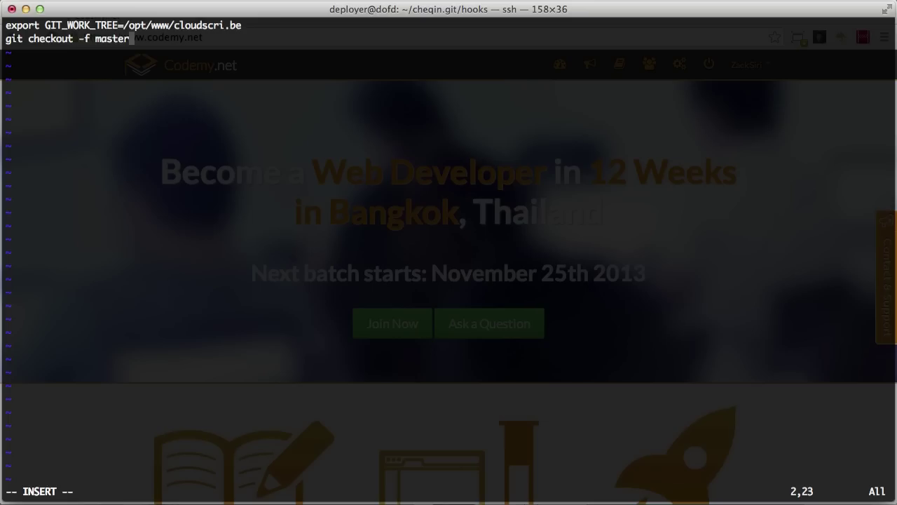
{"action": "key", "text": "Up"}
{"action": "key", "text": "Left"}
{"action": "key", "text": "Left"}
{"action": "key", "text": "Left"}
{"action": "key", "text": "Left"}
{"action": "key", "text": "Left"}
{"action": "key", "text": "Left"}
{"action": "key", "text": "Left"}
{"action": "key", "text": "Left"}
{"action": "key", "text": "Left"}
{"action": "key", "text": "Left"}
{"action": "key", "text": "Right"}
{"action": "key", "text": "Right"}
{"action": "key", "text": "Right"}
{"action": "key", "text": "Right"}
{"action": "key", "text": "Right"}
{"action": "key", "text": "Right"}
{"action": "key", "text": "Right"}
{"action": "key", "text": "Right"}
{"action": "key", "text": "Right"}
{"action": "key", "text": "Right"}
{"action": "key", "text": "Right"}
{"action": "key", "text": "Right"}
{"action": "key", "text": "Right"}
{"action": "key", "text": "Right"}
{"action": "key", "text": "Right"}
{"action": "key", "text": "Right"}
{"action": "key", "text": "Right"}
{"action": "key", "text": "Right"}
{"action": "key", "text": "Right"}
{"action": "key", "text": "Right"}
{"action": "key", "text": "Right"}
{"action": "key", "text": "Right"}
{"action": "key", "text": "Right"}
{"action": "key", "text": "Right"}
{"action": "key", "text": "Right"}
{"action": "key", "text": "Right"}
{"action": "key", "text": "Right"}
{"action": "key", "text": "Right"}
{"action": "key", "text": "Right"}
{"action": "key", "text": "Right"}
{"action": "key", "text": "BackSpace"}
{"action": "key", "text": "BackSpace"}
{"action": "key", "text": "BackSpace"}
{"action": "key", "text": "BackSpace"}
{"action": "key", "text": "BackSpace"}
{"action": "key", "text": "BackSpace"}
{"action": "key", "text": "BackSpace"}
{"action": "key", "text": "BackSpace"}
{"action": "key", "text": "BackSpace"}
{"action": "key", "text": "BackSpace"}
{"action": "key", "text": "BackSpace"}
{"action": "key", "text": "BackSpace"}
{"action": "type", "text": "cheqin.me"}
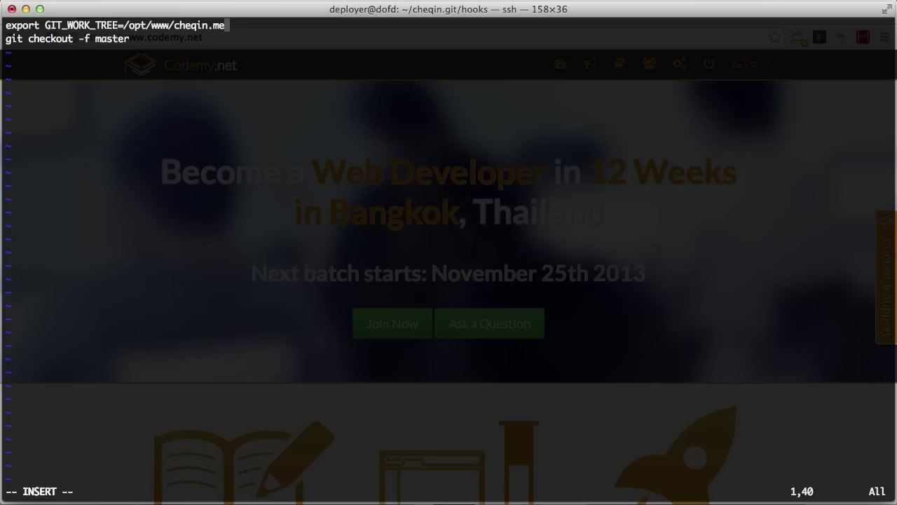
{"action": "key", "text": "Escape"}
{"action": "type", "text": ":wq"}
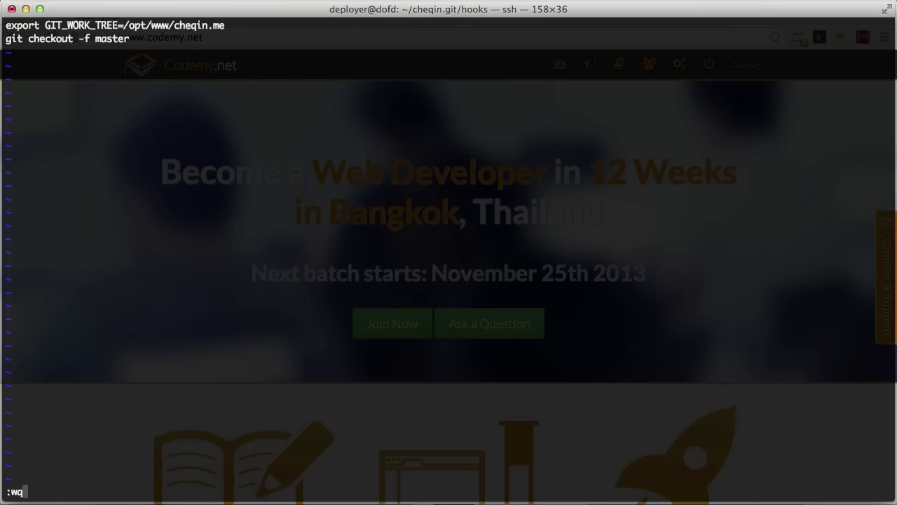
{"action": "key", "text": "Return"}
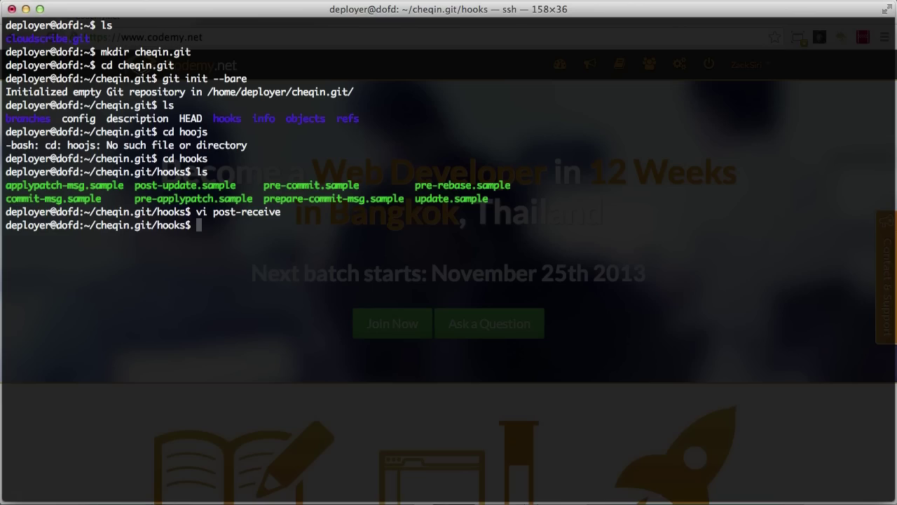
Step: Make the post-receive hook executable with chmod +x post-receive
{"action": "type", "text": "ls"}
{"action": "key", "text": "Return"}
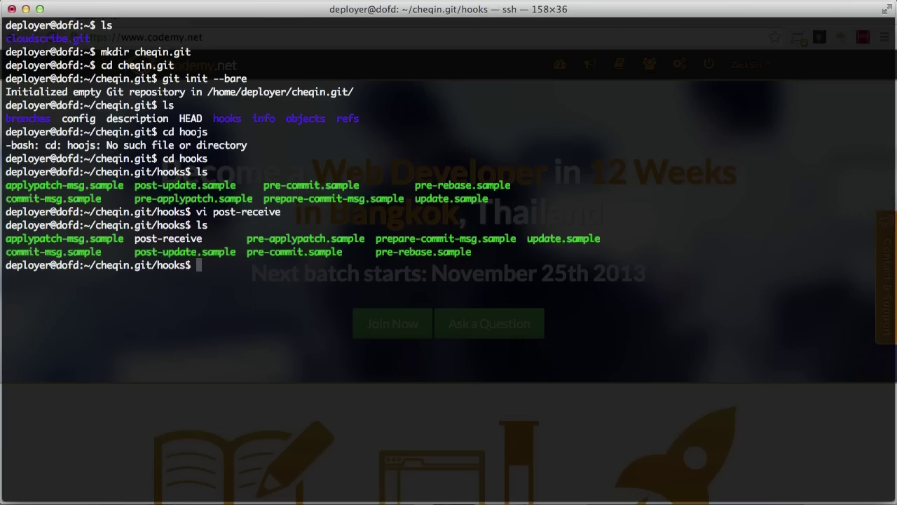
{"action": "type", "text": "chmod +x pos"}
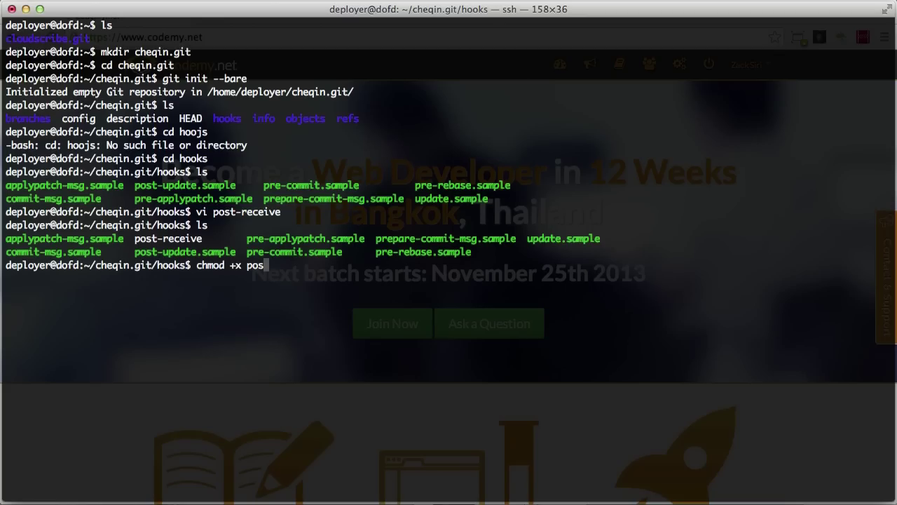
{"action": "type", "text": "t-cr"}
{"action": "key", "text": "BackSpace"}
{"action": "key", "text": "BackSpace"}
{"action": "type", "text": "receive"}
{"action": "key", "text": "Return"}
{"action": "type", "text": "ls"}
{"action": "key", "text": "Return"}
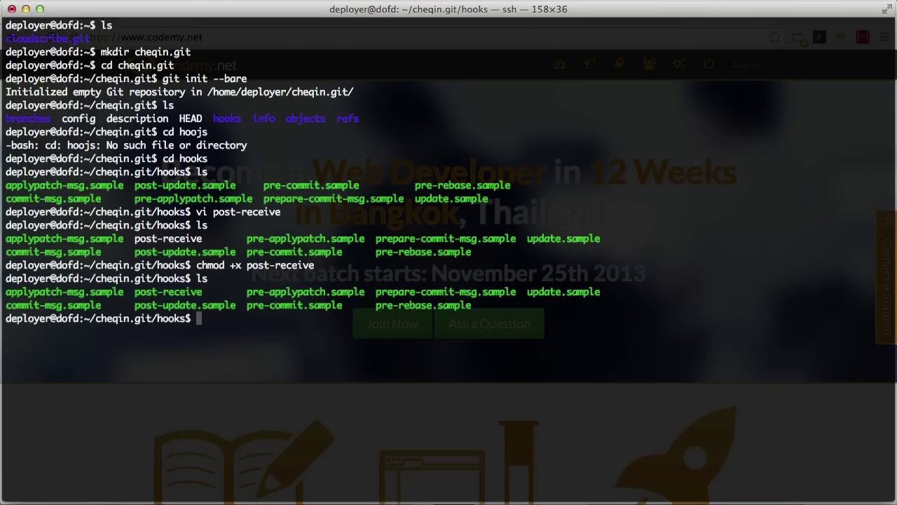
Step: Go back up through cheqin.git to the home folder and list its repositories
{"action": "type", "text": "ls"}
{"action": "key", "text": "BackSpace"}
{"action": "key", "text": "BackSpace"}
{"action": "type", "text": "cd .."}
{"action": "key", "text": "Return"}
{"action": "type", "text": "ls"}
{"action": "key", "text": "Return"}
{"action": "type", "text": "cd .."}
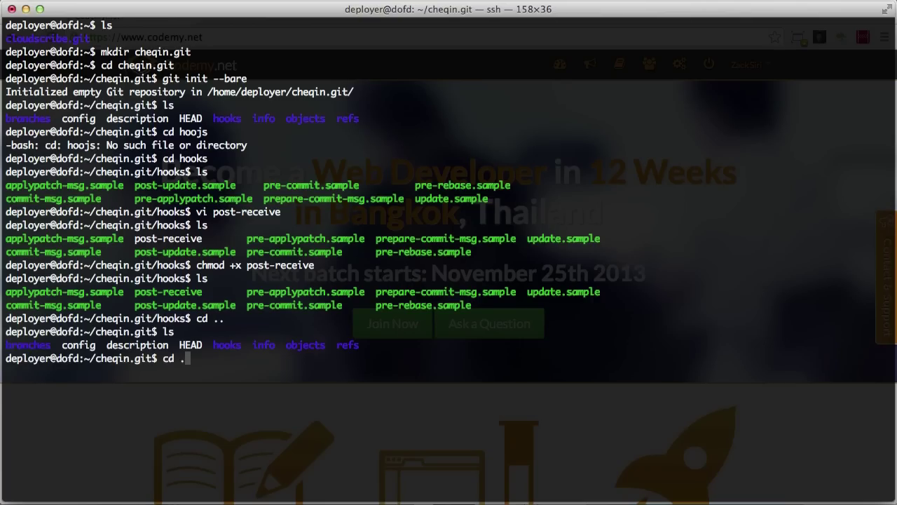
{"action": "key", "text": "Return"}
{"action": "type", "text": "ls"}
{"action": "key", "text": "Return"}
Step: Confirm that the /opt/www/cheqin.me site folder exists and is empty
{"action": "type", "text": "cd /opt"}
{"action": "key", "text": "Return"}
{"action": "type", "text": "ls"}
{"action": "key", "text": "Return"}
{"action": "type", "text": "w"}
{"action": "key", "text": "BackSpace"}
{"action": "type", "text": "cd www"}
{"action": "key", "text": "Return"}
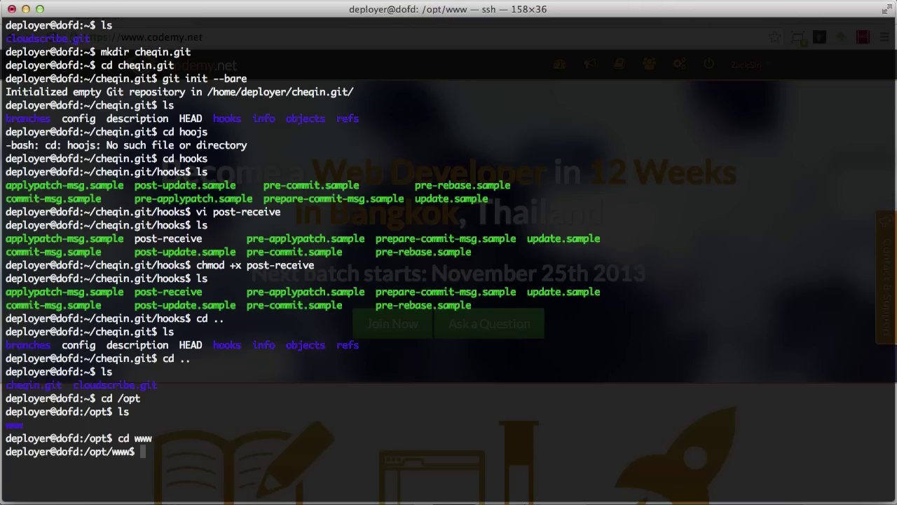
{"action": "type", "text": "ls"}
{"action": "key", "text": "Return"}
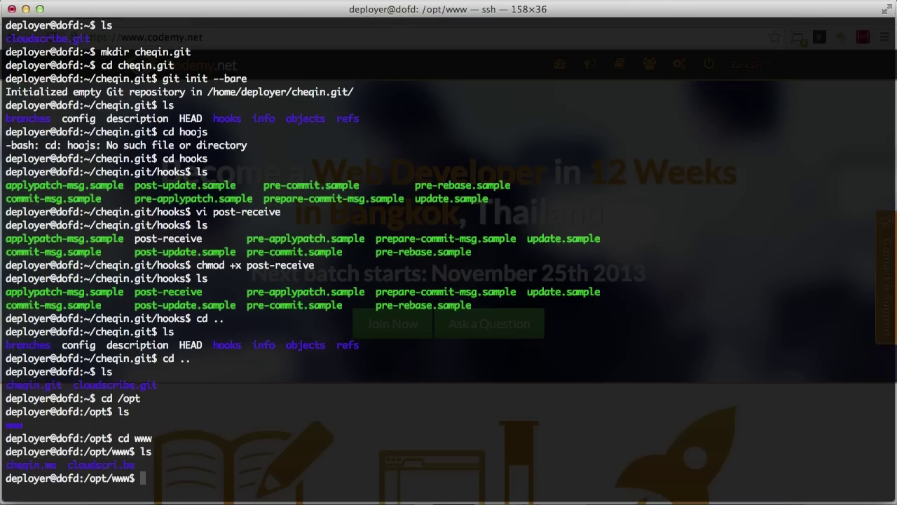
{"action": "type", "text": "cd cheqin.me"}
{"action": "key", "text": "Return"}
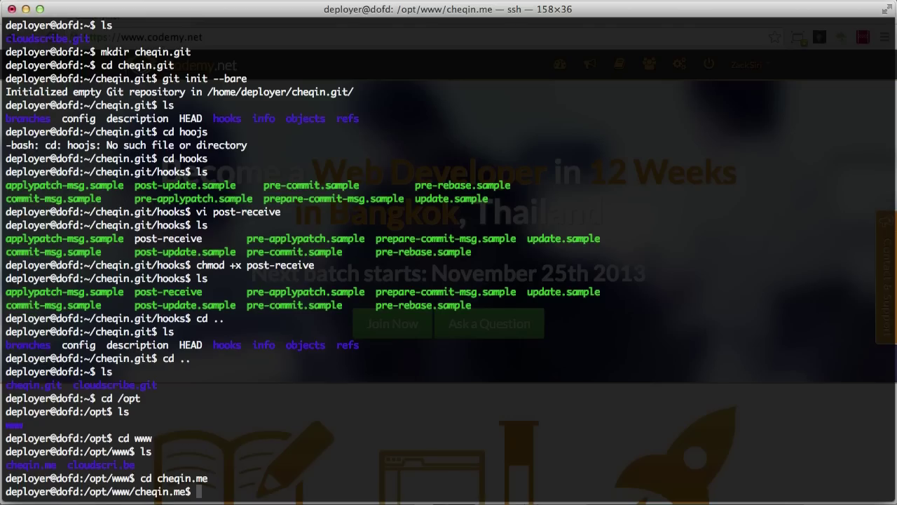
{"action": "type", "text": "ls"}
{"action": "key", "text": "Return"}
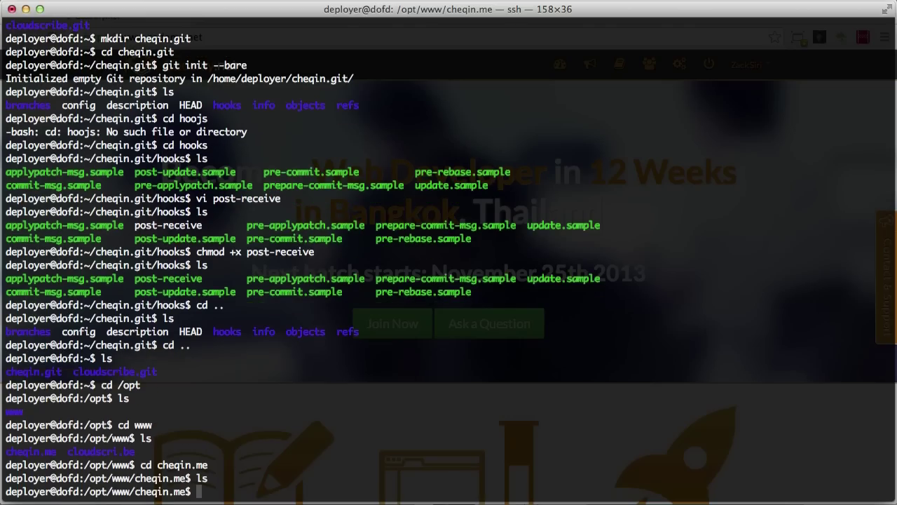
Step: Return to the home folder and log out of the server
{"action": "type", "text": "cd"}
{"action": "key", "text": "Return"}
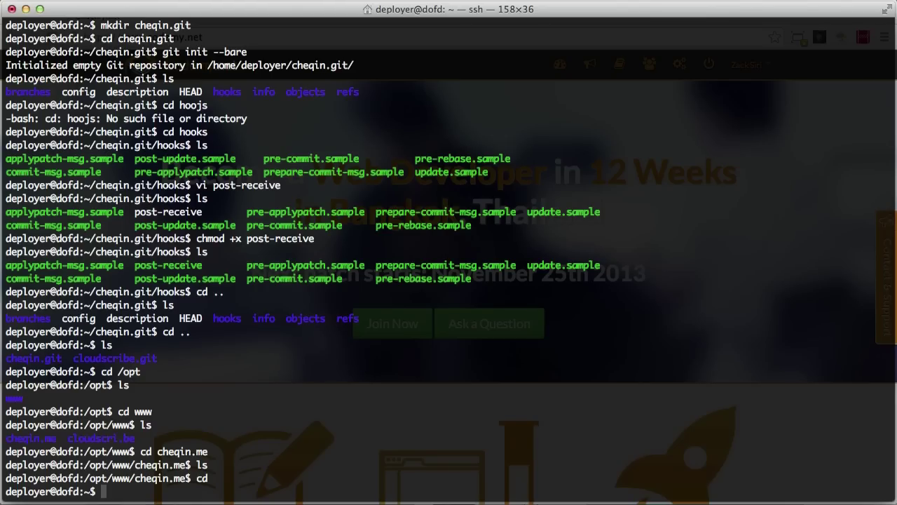
{"action": "type", "text": "exit"}
{"action": "key", "text": "Return"}
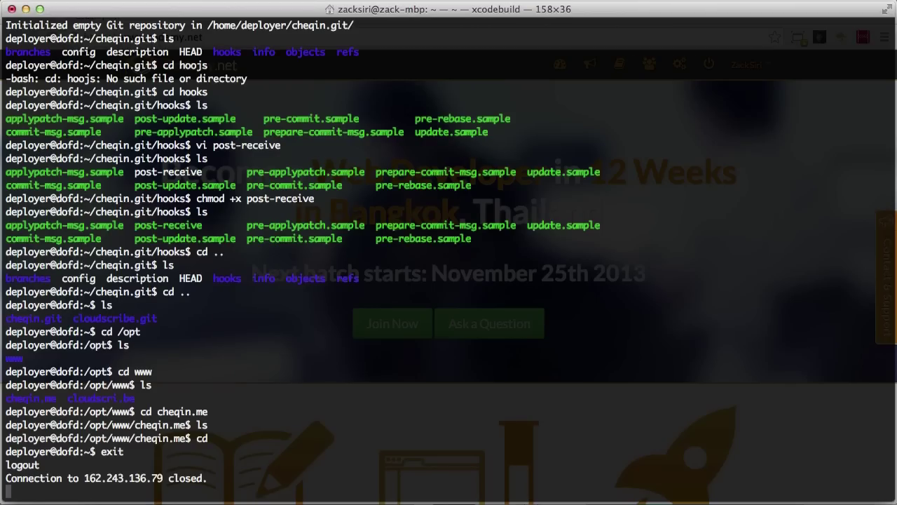
Step: Go to the local Repositories folder, list the shopper folder, and try rails s there
{"action": "type", "text": "cd dt"}
{"action": "key", "text": "BackSpace"}
{"action": "key", "text": "BackSpace"}
{"action": "type", "text": "Rep"}
{"action": "key", "text": "Tab"}
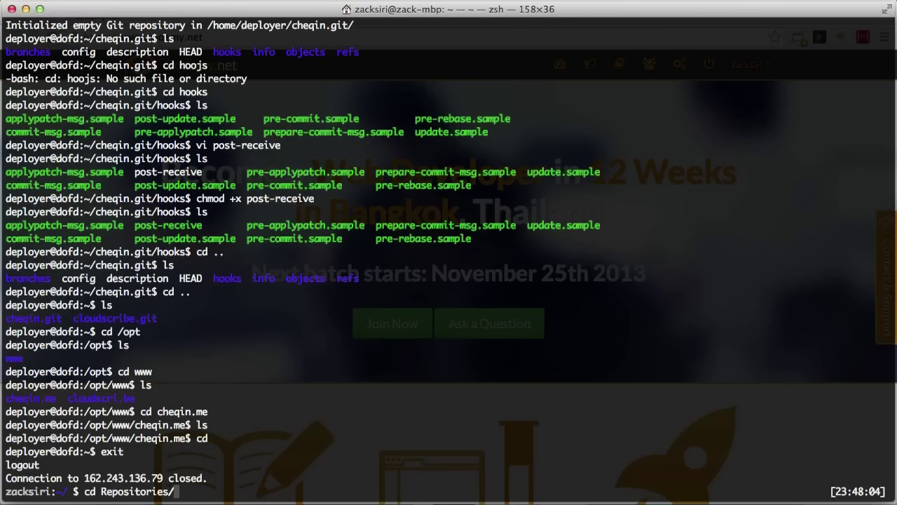
{"action": "key", "text": "Return"}
{"action": "type", "text": "ls shopper"}
{"action": "key", "text": "Return"}
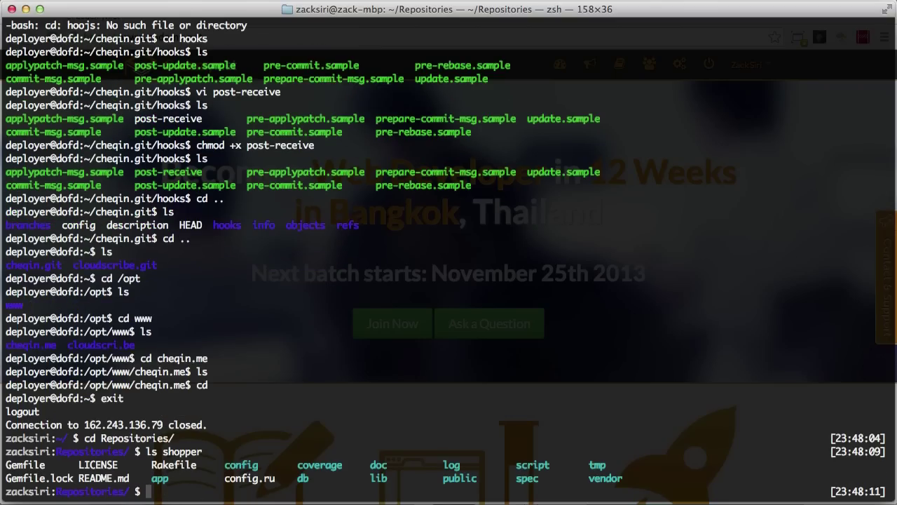
{"action": "type", "text": "rails s"}
{"action": "key", "text": "Return"}
Step: Check localhost:3000 in a new browser tab
{"action": "key", "text": "super+Tab"}
{"action": "key", "text": "super+Tab"}
{"action": "key", "text": "super+t"}
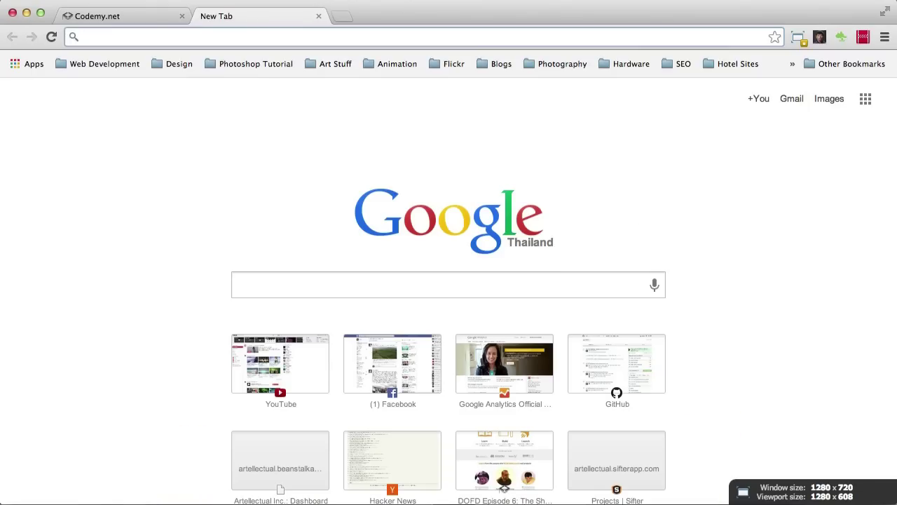
{"action": "type", "text": "localhost:3000"}
{"action": "key", "text": "Return"}
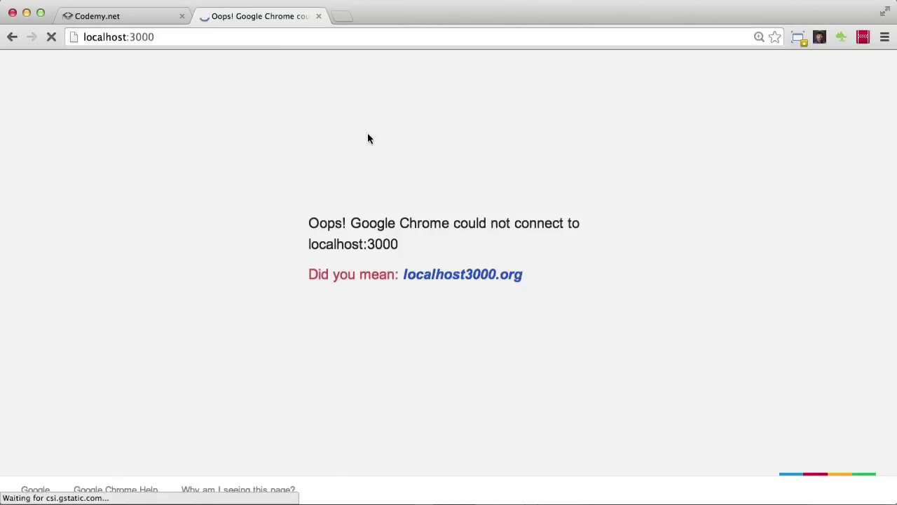
{"action": "key", "text": "super+Tab"}
Step: Start rails s from inside the shopper folder and reload localhost:3000
{"action": "type", "text": "cd shopper"}
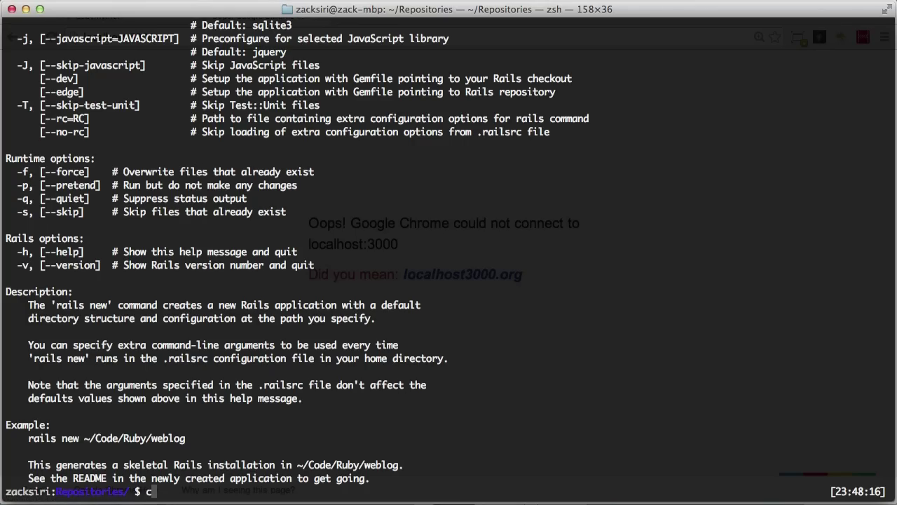
{"action": "key", "text": "Return"}
{"action": "type", "text": "rails s"}
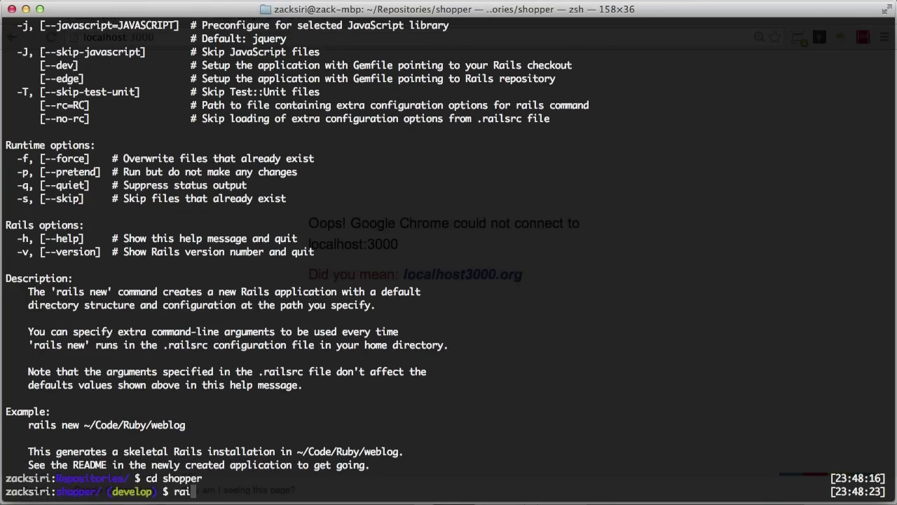
{"action": "key", "text": "Return"}
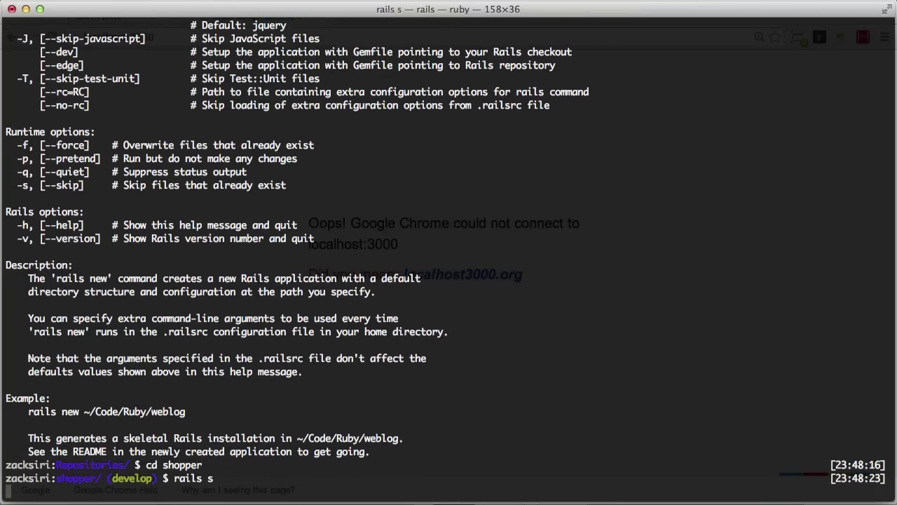
{"action": "key", "text": "super+Tab"}
{"action": "key", "text": "super+Tab"}
{"action": "key", "text": "super+Tab"}
{"action": "key", "text": "super+Tab"}
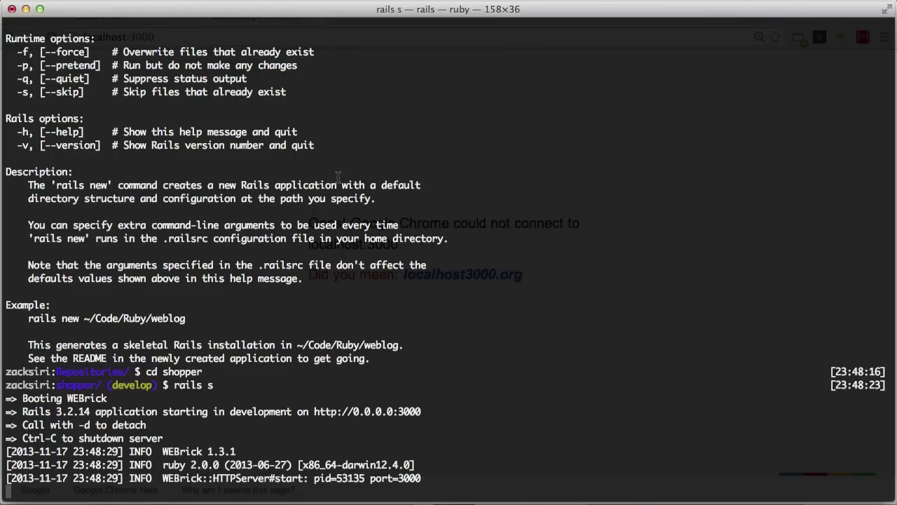
{"action": "key", "text": "super+Tab"}
{"action": "key", "text": "super+r"}
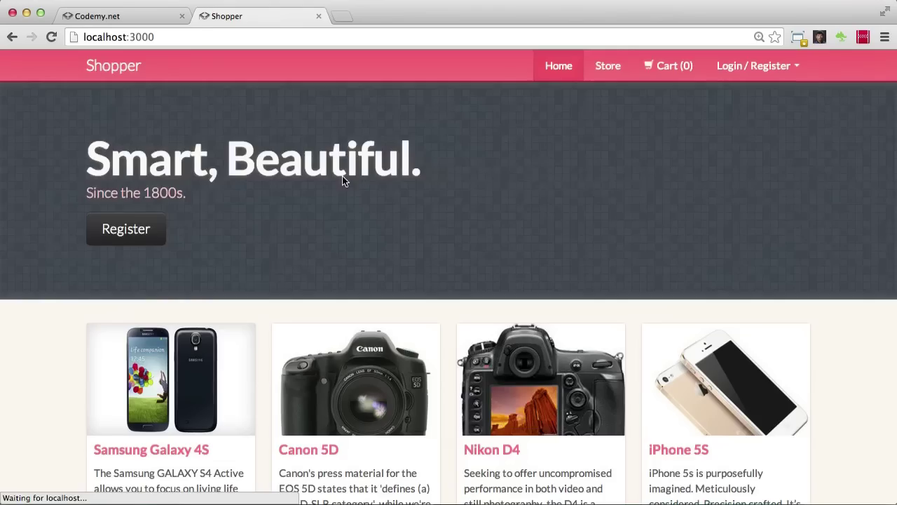
Step: Scroll through the Shopper product cards and prices, then return to the Rails server log
{"action": "scroll", "coordinate": [429, 400], "scroll_direction": "down", "scroll_amount": 3}
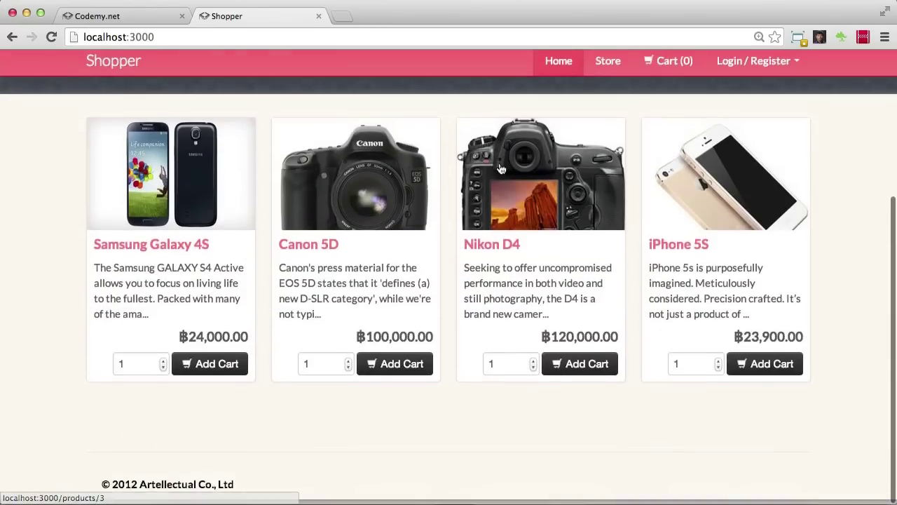
{"action": "scroll", "coordinate": [669, 238], "scroll_direction": "up", "scroll_amount": 3}
{"action": "key", "text": "super+Tab"}
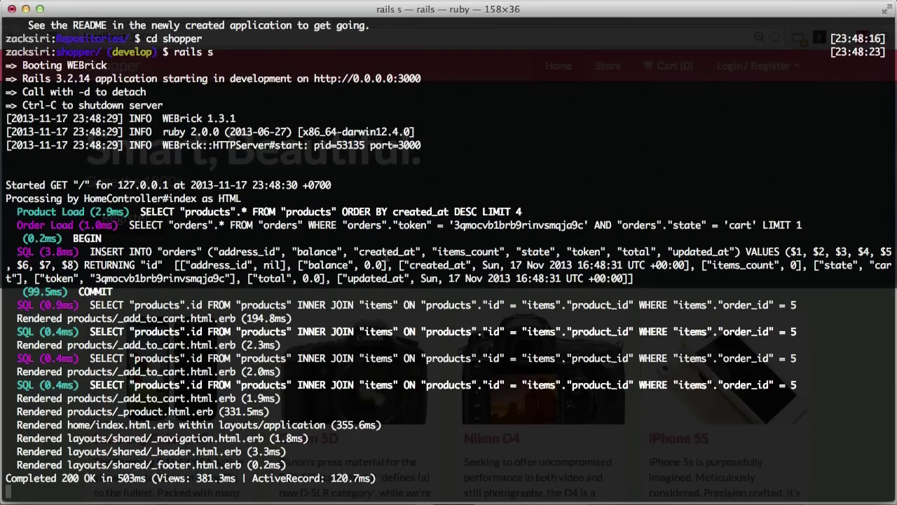
Step: Stop the Rails server and add a production remote at deployer@<server IP>:cheqin.git
{"action": "key", "text": "ctrl+c"}
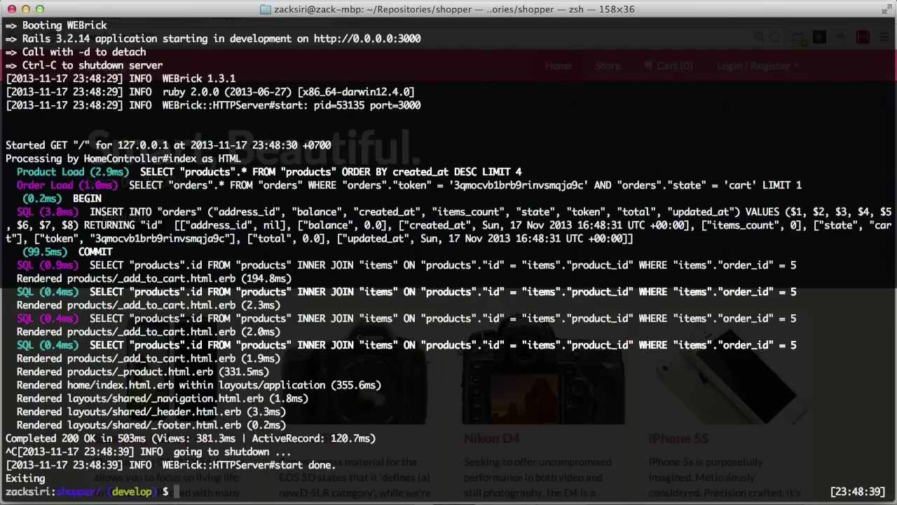
{"action": "type", "text": "git remote add production deployer@"}
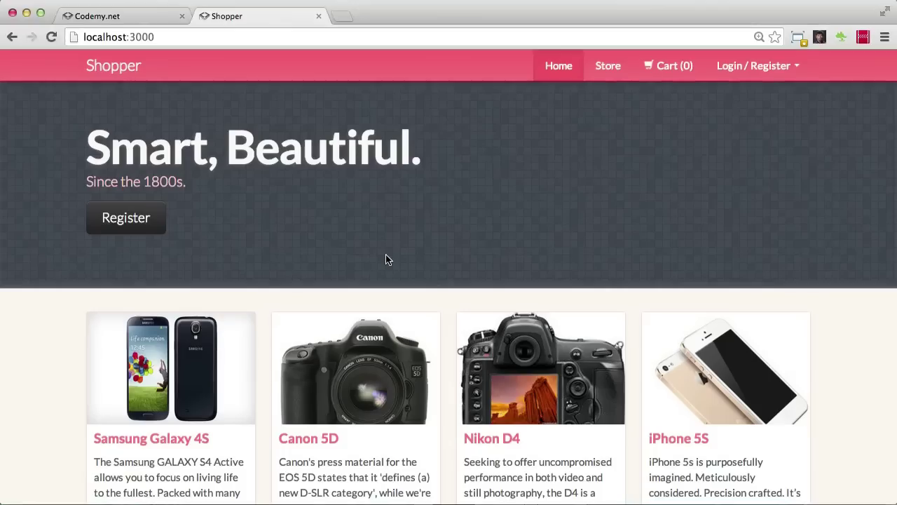
{"action": "key", "text": "super+Tab"}
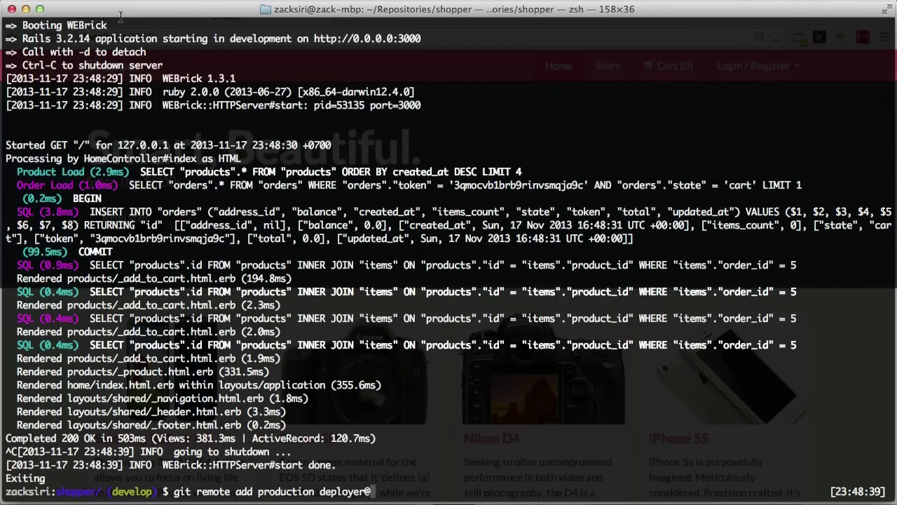
{"action": "scroll", "coordinate": [409, 260], "scroll_direction": "up", "scroll_amount": 10}
{"action": "scroll", "coordinate": [409, 261], "scroll_direction": "up", "scroll_amount": 10}
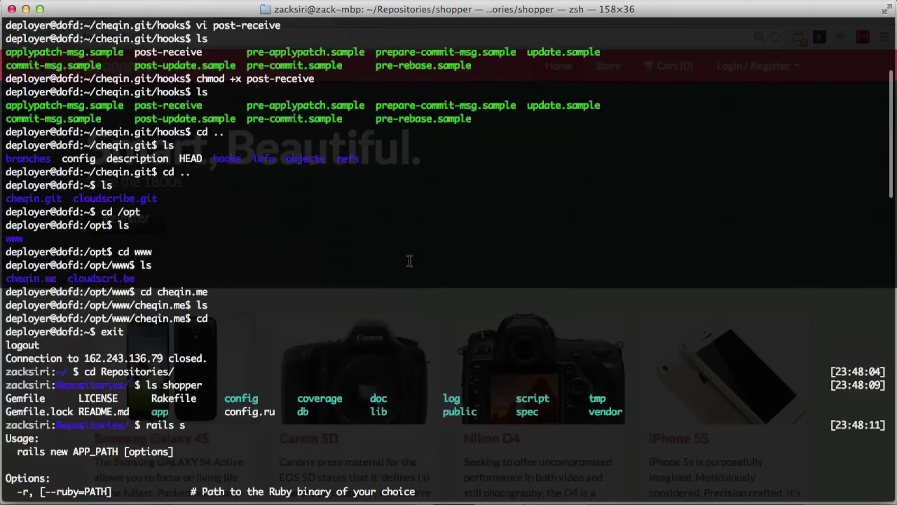
{"action": "left_click_drag", "start_coordinate": [164, 238], "coordinate": [85, 239]}
{"action": "scroll", "coordinate": [85, 238], "scroll_direction": "down", "scroll_amount": 15}
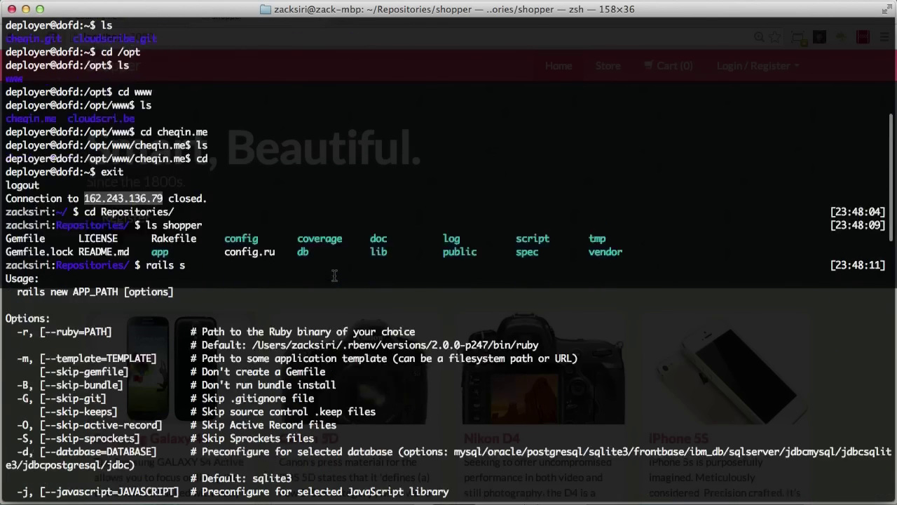
{"action": "key", "text": "super+v"}
{"action": "type", "text": ":cheqin.git"}
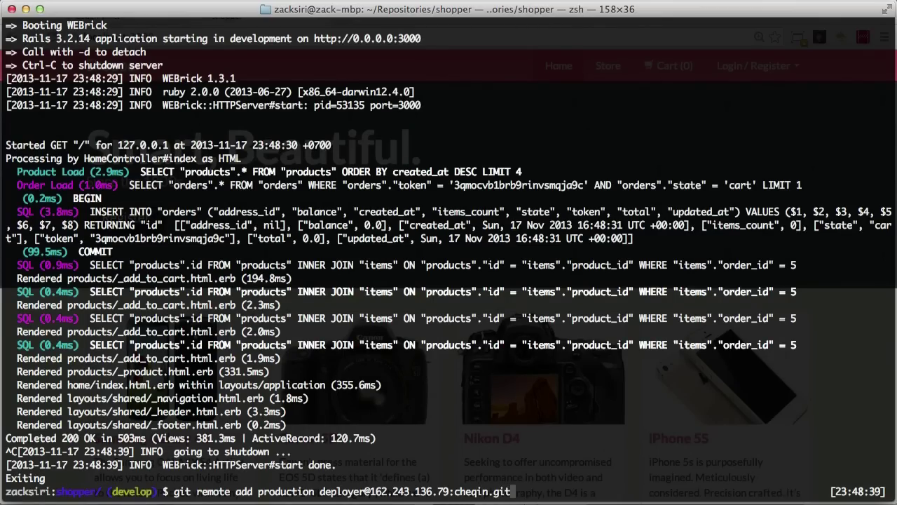
{"action": "key", "text": "Return"}
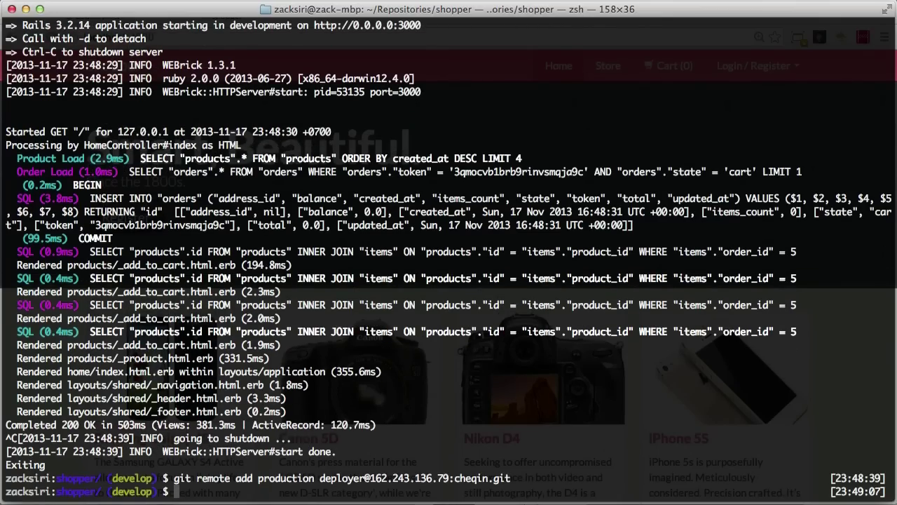
Step: List remotes with git remote -v, then type git push production develop:master
{"action": "type", "text": "git remote -v"}
{"action": "key", "text": "Return"}
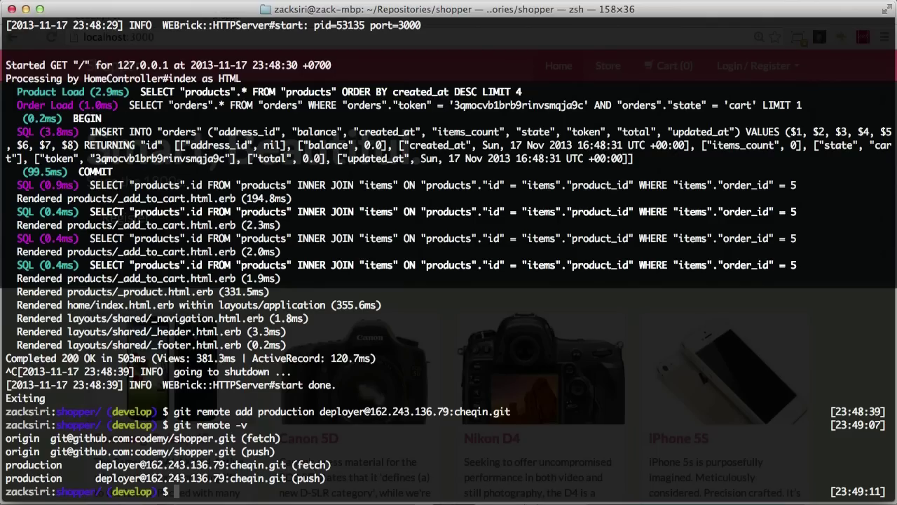
{"action": "type", "text": "git push production develop:master"}
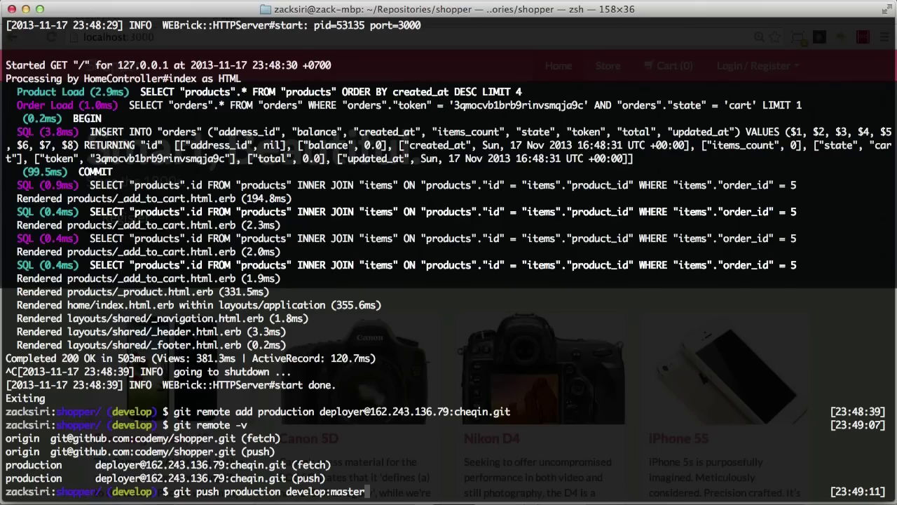
Step: Clear the unrun push command, list branches, and check out master
{"action": "key", "text": "BackSpace"}
{"action": "key", "text": "BackSpace"}
{"action": "key", "text": "BackSpace"}
{"action": "key", "text": "BackSpace"}
{"action": "key", "text": "BackSpace"}
{"action": "key", "text": "BackSpace"}
{"action": "key", "text": "BackSpace"}
{"action": "key", "text": "BackSpace"}
{"action": "key", "text": "BackSpace"}
{"action": "key", "text": "BackSpace"}
{"action": "key", "text": "BackSpace"}
{"action": "key", "text": "BackSpace"}
{"action": "key", "text": "BackSpace"}
{"action": "key", "text": "BackSpace"}
{"action": "key", "text": "BackSpace"}
{"action": "key", "text": "BackSpace"}
{"action": "key", "text": "BackSpace"}
{"action": "key", "text": "BackSpace"}
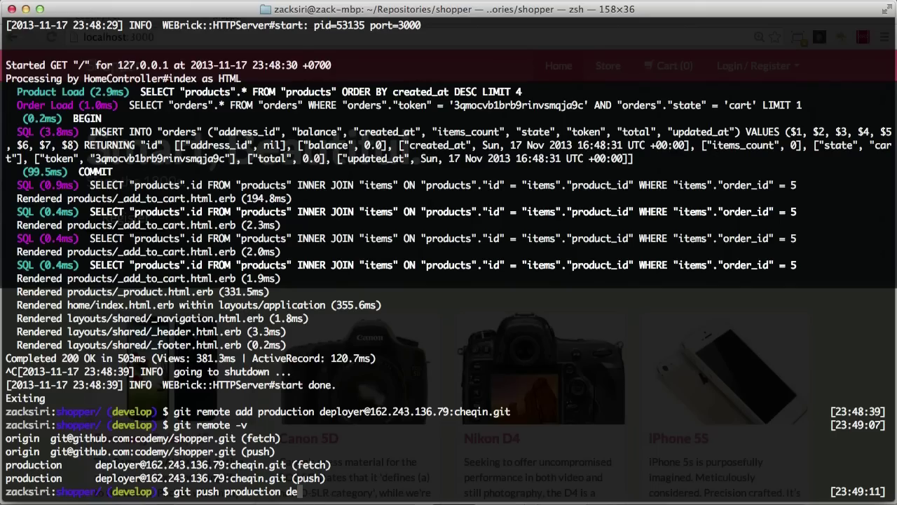
{"action": "key", "text": "BackSpace"}
{"action": "key", "text": "BackSpace"}
{"action": "key", "text": "BackSpace"}
{"action": "key", "text": "BackSpace"}
{"action": "key", "text": "BackSpace"}
{"action": "key", "text": "BackSpace"}
{"action": "key", "text": "BackSpace"}
{"action": "key", "text": "BackSpace"}
{"action": "key", "text": "BackSpace"}
{"action": "key", "text": "BackSpace"}
{"action": "key", "text": "BackSpace"}
{"action": "key", "text": "BackSpace"}
{"action": "key", "text": "BackSpace"}
{"action": "key", "text": "BackSpace"}
{"action": "key", "text": "BackSpace"}
{"action": "key", "text": "BackSpace"}
{"action": "type", "text": "git branch"}
{"action": "key", "text": "Return"}
{"action": "type", "text": "git"}
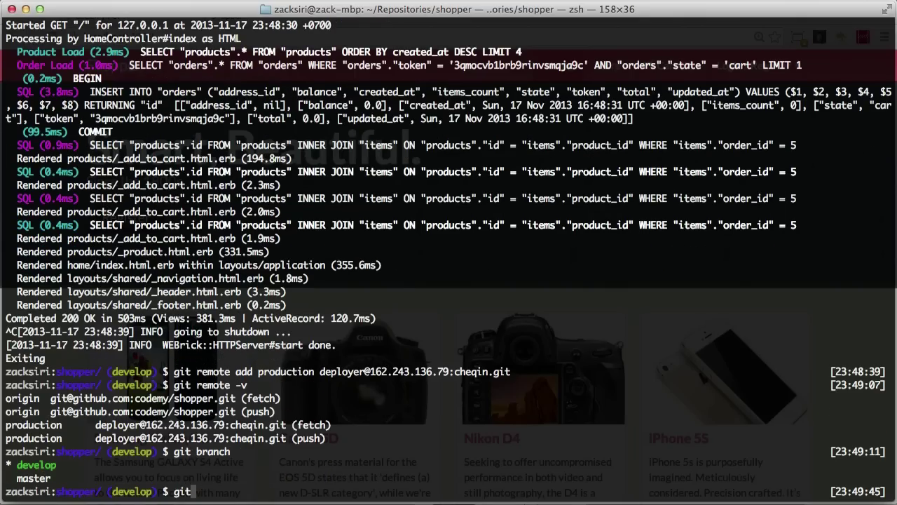
{"action": "type", "text": " checkout master"}
{"action": "key", "text": "Return"}
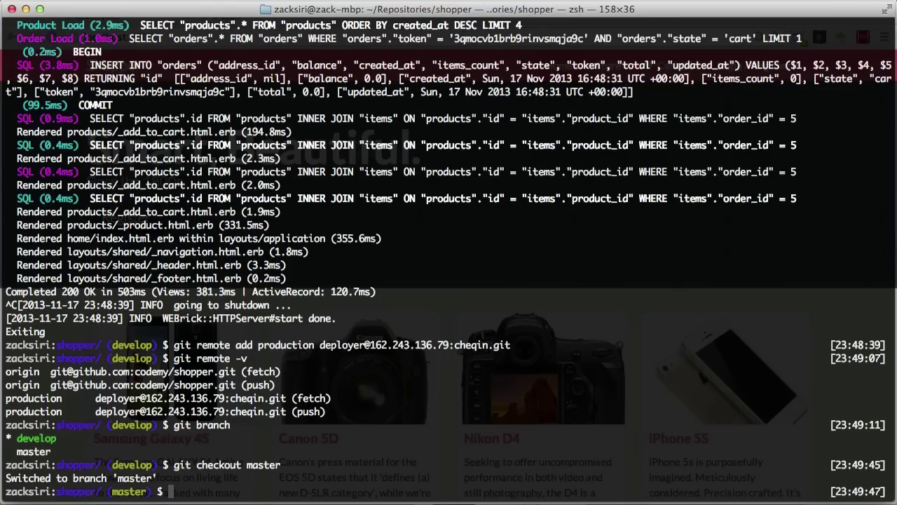
Step: Push master to the production remote with git push production master
{"action": "type", "text": "git push producyt"}
{"action": "key", "text": "BackSpace"}
{"action": "key", "text": "BackSpace"}
{"action": "type", "text": "tion master"}
{"action": "key", "text": "Return"}
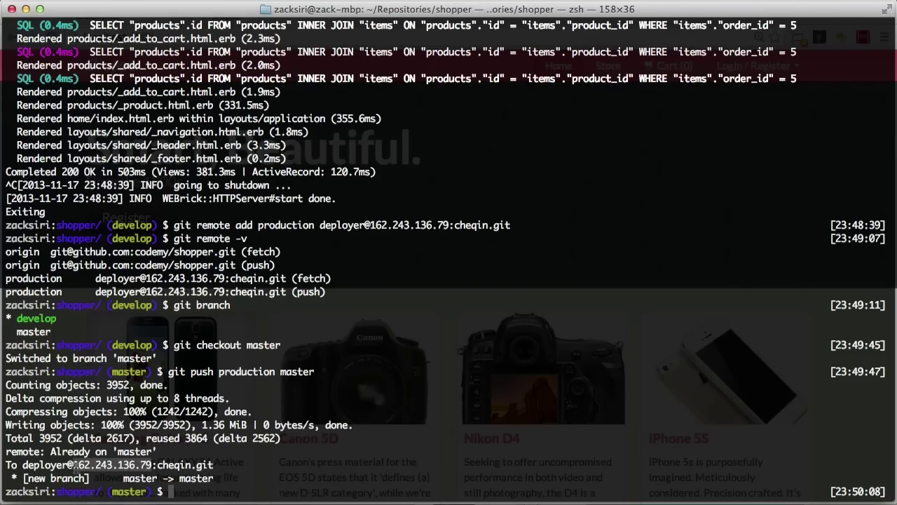
Step: Log back into the server over SSH and list the pushed app files in /opt/www/cheqin.me
{"action": "type", "text": "s"}
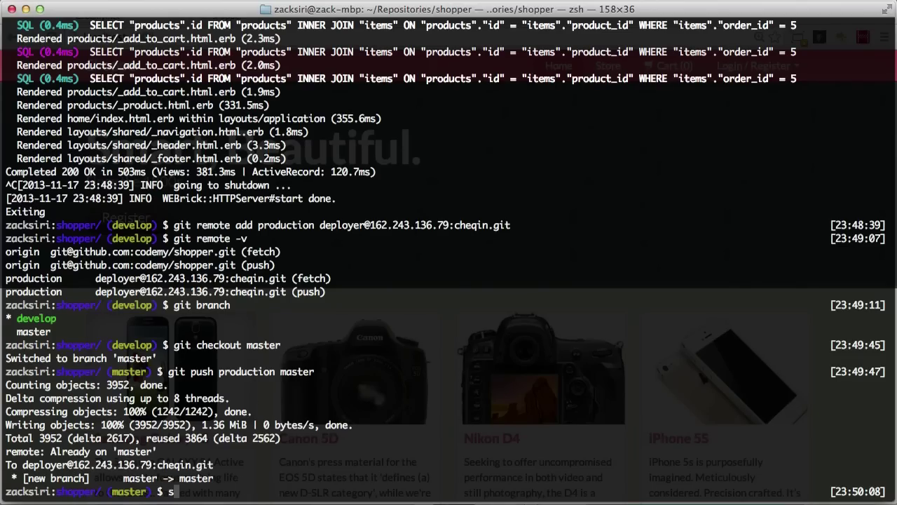
{"action": "type", "text": "sh deployer@162.243.136.79"}
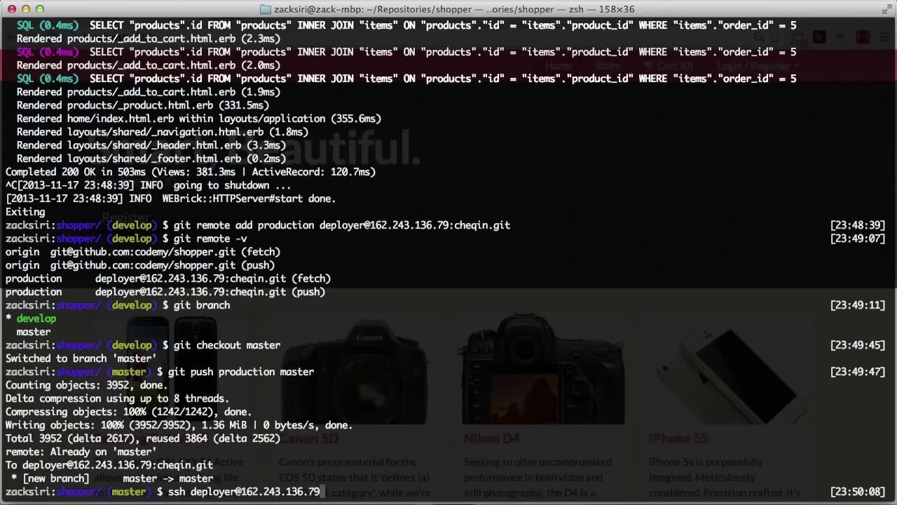
{"action": "key", "text": "Return"}
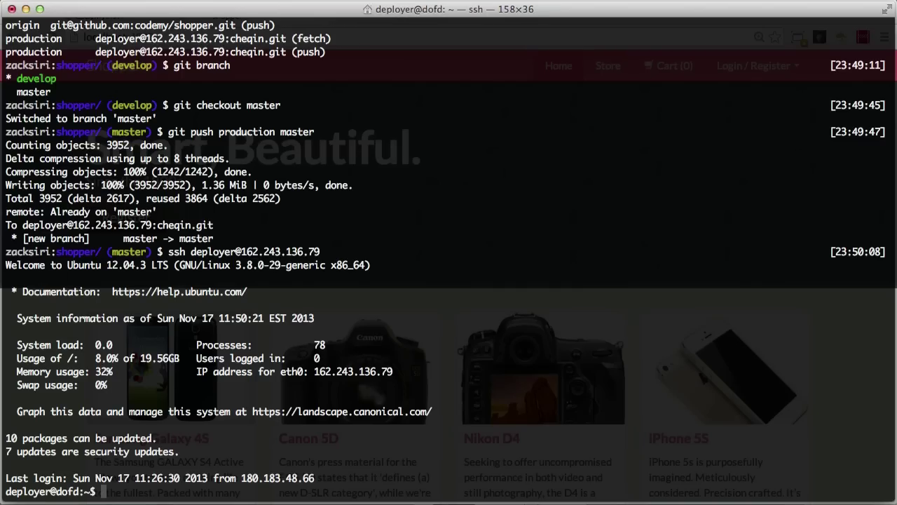
{"action": "type", "text": "cd /opt/www/cheqin.me"}
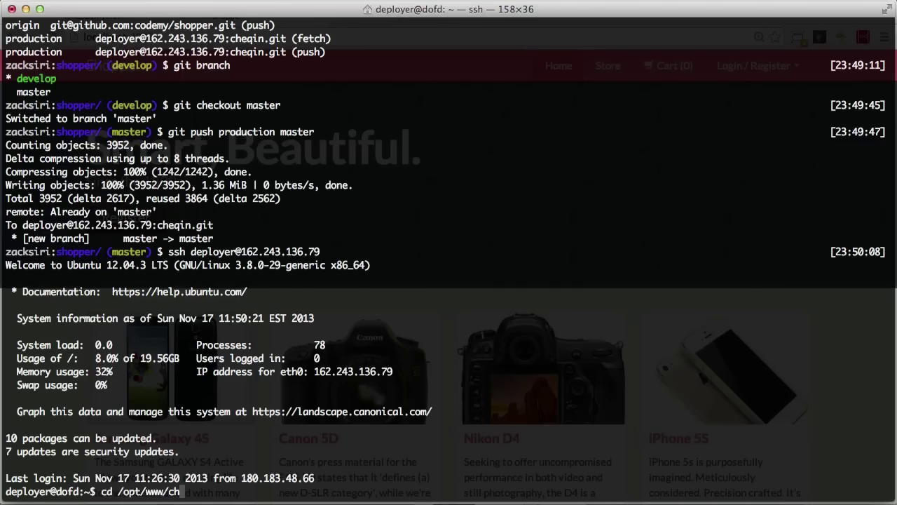
{"action": "key", "text": "Return"}
{"action": "type", "text": "ls"}
{"action": "key", "text": "Return"}
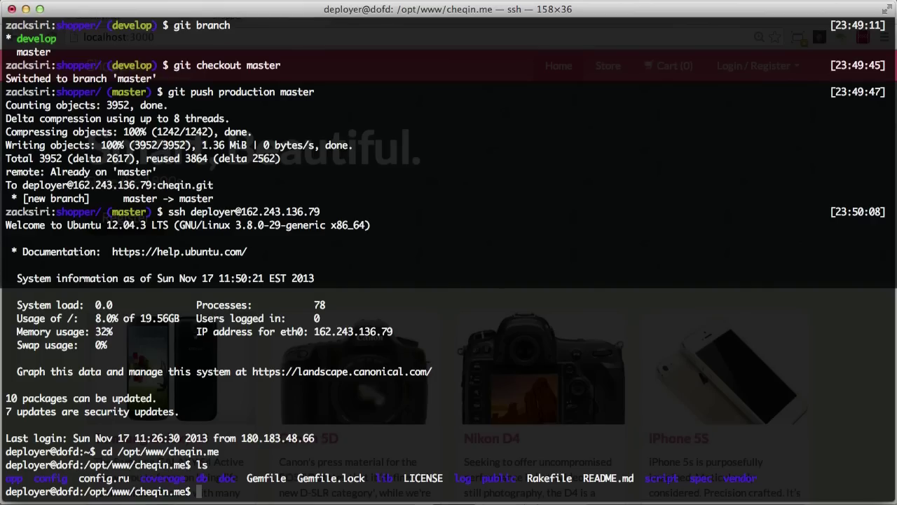
Step: In the config folder, copy database.yml.example to database.yml
{"action": "type", "text": "cd config"}
{"action": "key", "text": "Return"}
{"action": "type", "text": "ls"}
{"action": "key", "text": "Return"}
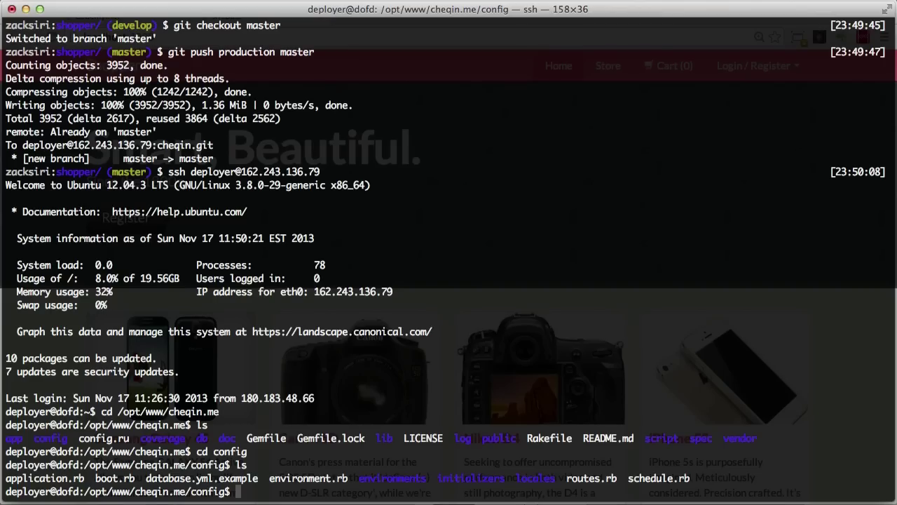
{"action": "type", "text": "cp database.yml.example database.myml"}
{"action": "key", "text": "Return"}
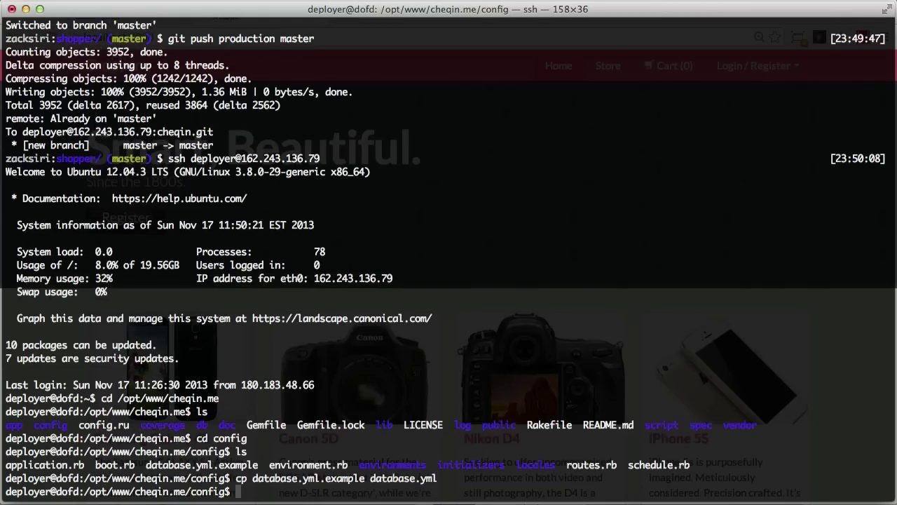
Step: Open database.yml in vi and delete every line above the production section
{"action": "type", "text": "ls"}
{"action": "key", "text": "Return"}
{"action": "type", "text": "vi "}
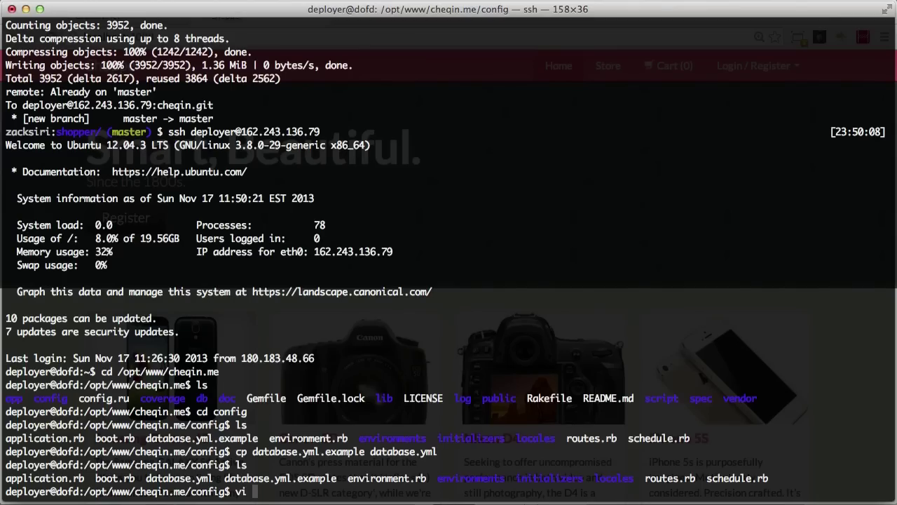
{"action": "type", "text": "d"}
{"action": "type", "text": "atabase.yml"}
{"action": "key", "text": "Return"}
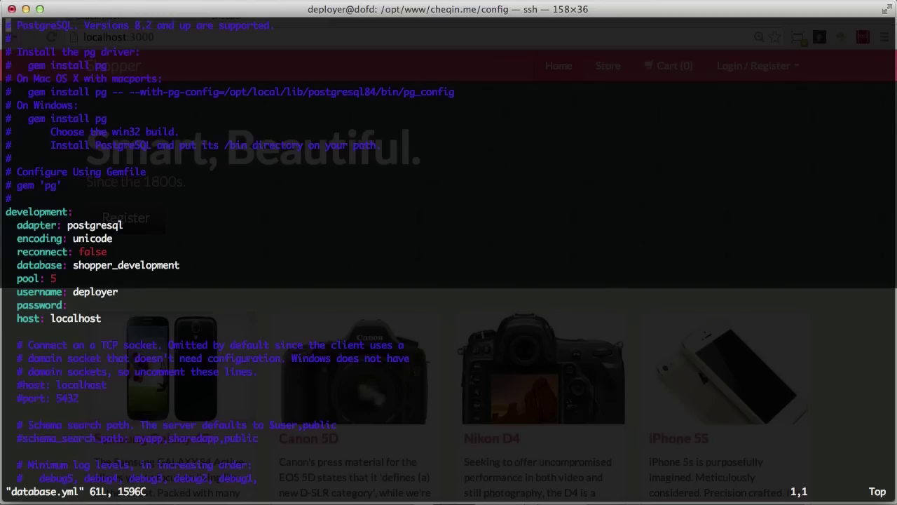
{"action": "key", "text": "v"}
{"action": "key", "text": "j"}
{"action": "key", "text": "j"}
{"action": "key", "text": "j"}
{"action": "key", "text": "j"}
{"action": "key", "text": "j"}
{"action": "key", "text": "j"}
{"action": "key", "text": "j"}
{"action": "key", "text": "j"}
{"action": "key", "text": "j"}
{"action": "key", "text": "j"}
{"action": "key", "text": "j"}
{"action": "key", "text": "j"}
{"action": "key", "text": "j"}
{"action": "key", "text": "j"}
{"action": "key", "text": "j"}
{"action": "key", "text": "j"}
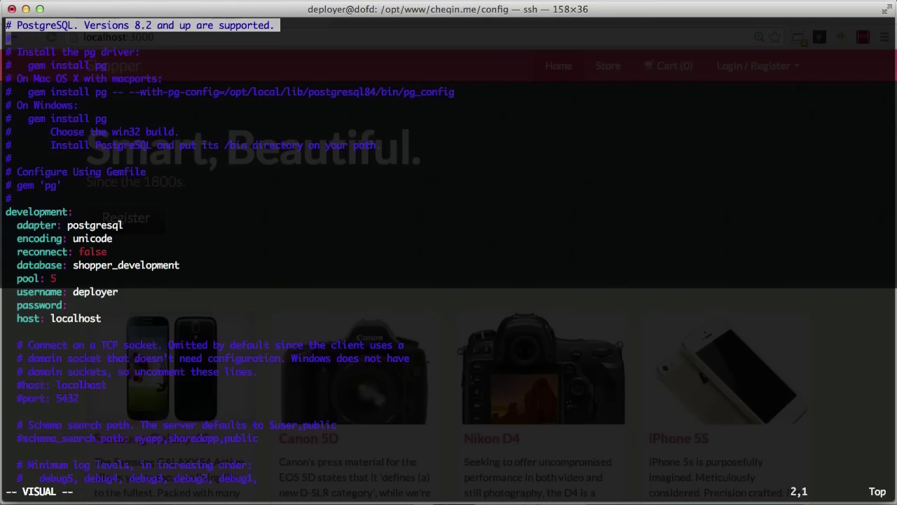
{"action": "key", "text": "j"}
{"action": "key", "text": "j"}
{"action": "key", "text": "j"}
{"action": "key", "text": "j"}
{"action": "key", "text": "j"}
{"action": "key", "text": "j"}
{"action": "key", "text": "j"}
{"action": "key", "text": "j"}
{"action": "key", "text": "j"}
{"action": "key", "text": "j"}
{"action": "key", "text": "j"}
{"action": "key", "text": "j"}
{"action": "key", "text": "j"}
{"action": "key", "text": "j"}
{"action": "key", "text": "j"}
{"action": "key", "text": "j"}
{"action": "key", "text": "j"}
{"action": "key", "text": "j"}
{"action": "key", "text": "j"}
{"action": "key", "text": "j"}
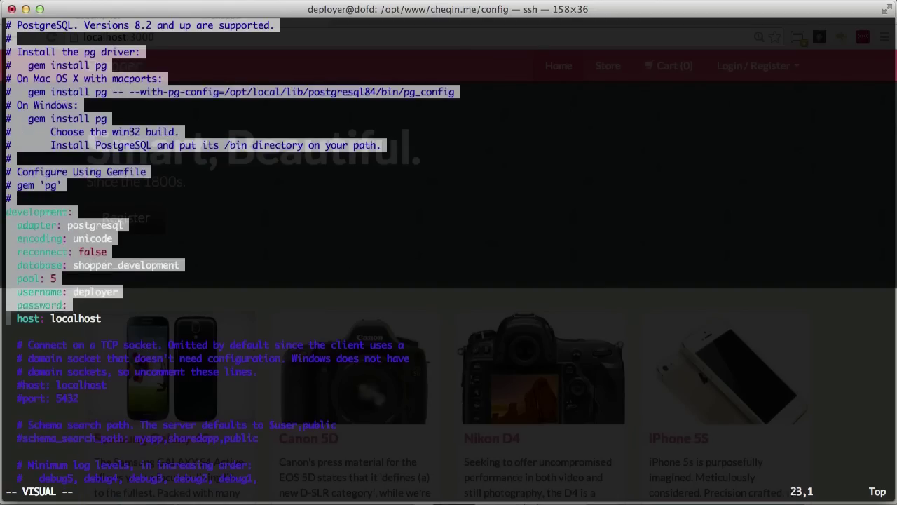
{"action": "key", "text": "j"}
{"action": "key", "text": "j"}
{"action": "key", "text": "j"}
{"action": "key", "text": "j"}
{"action": "key", "text": "j"}
{"action": "key", "text": "j"}
{"action": "key", "text": "j"}
{"action": "key", "text": "j"}
{"action": "key", "text": "j"}
{"action": "key", "text": "j"}
{"action": "key", "text": "j"}
{"action": "key", "text": "j"}
{"action": "key", "text": "j"}
{"action": "key", "text": "j"}
{"action": "key", "text": "j"}
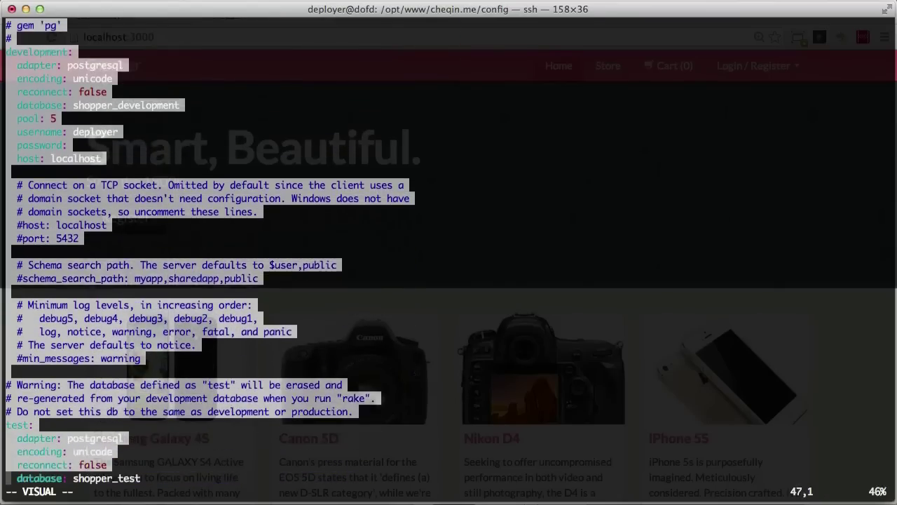
{"action": "key", "text": "k"}
{"action": "key", "text": "k"}
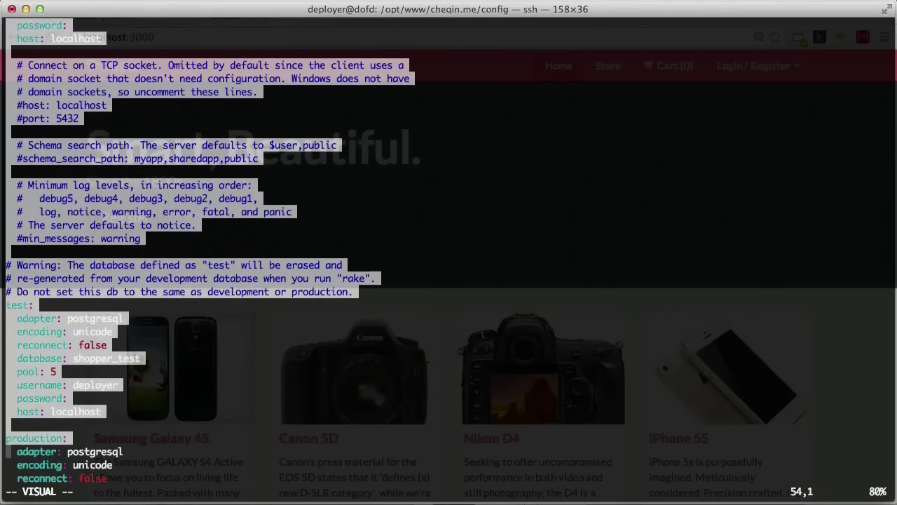
{"action": "key", "text": "k"}
{"action": "key", "text": "k"}
{"action": "key", "text": "d"}
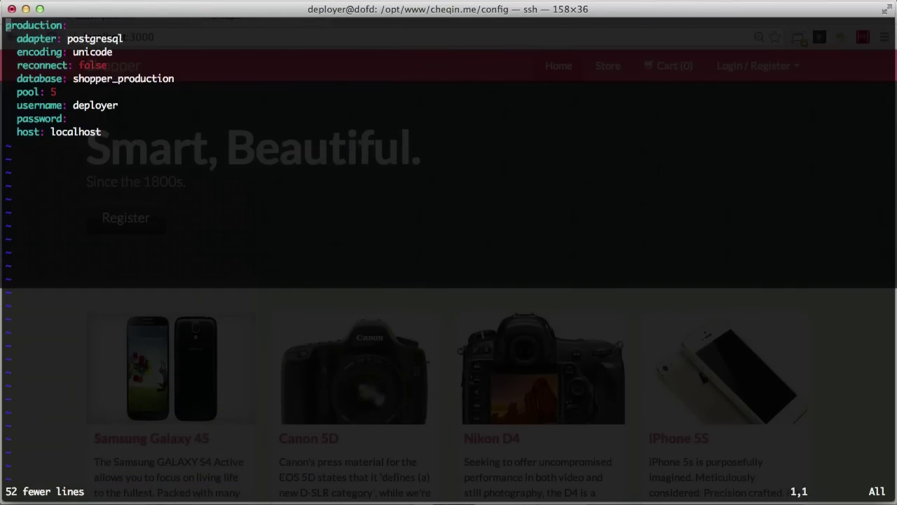
Step: Review the production block's password line, then save and close database.yml
{"action": "key", "text": "i"}
{"action": "key", "text": "Down"}
{"action": "key", "text": "Down"}
{"action": "key", "text": "Down"}
{"action": "key", "text": "Down"}
{"action": "key", "text": "Down"}
{"action": "key", "text": "Down"}
{"action": "key", "text": "Down"}
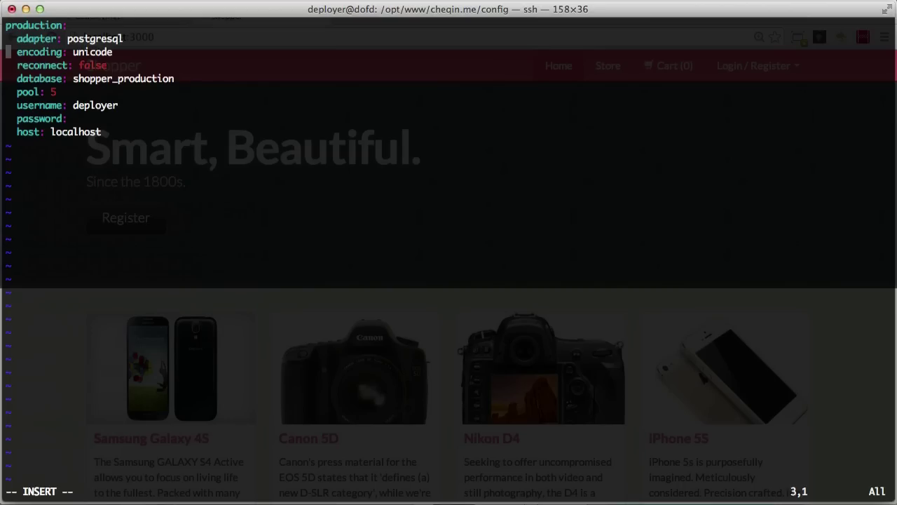
{"action": "key", "text": "Down"}
{"action": "key", "text": "Right"}
{"action": "key", "text": "Right"}
{"action": "key", "text": "Up"}
{"action": "key", "text": "Right"}
{"action": "key", "text": "Right"}
{"action": "key", "text": "Right"}
{"action": "key", "text": "Right"}
{"action": "key", "text": "Right"}
{"action": "key", "text": "Right"}
{"action": "key", "text": "Right"}
{"action": "key", "text": "Right"}
{"action": "key", "text": "Right"}
{"action": "key", "text": "Right"}
{"action": "key", "text": "Up"}
{"action": "key", "text": "Down"}
{"action": "key", "text": "Escape"}
{"action": "type", "text": ":wq"}
{"action": "key", "text": "Return"}
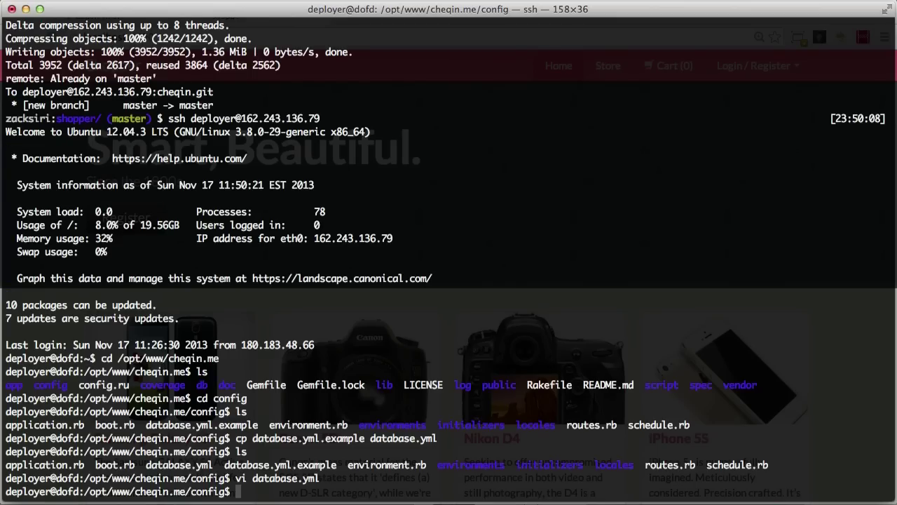
Step: Start the Postgres console as the postgres user with sudo, entering the admin password
{"action": "type", "text": "sudo -u postgres psql"}
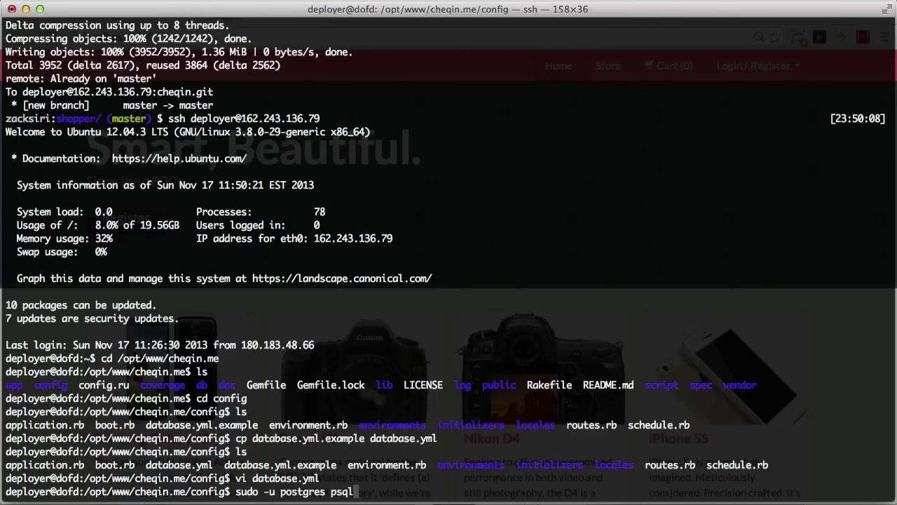
{"action": "key", "text": "Return"}
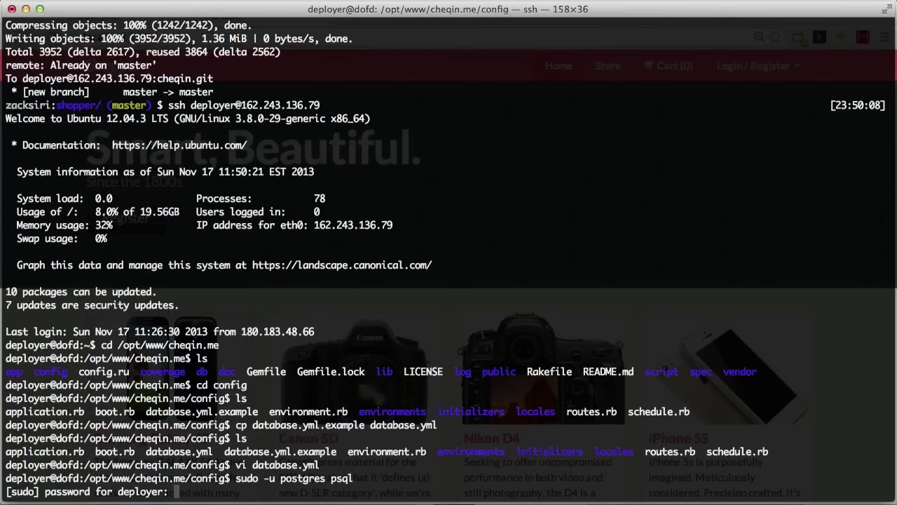
{"action": "key", "text": "Return"}
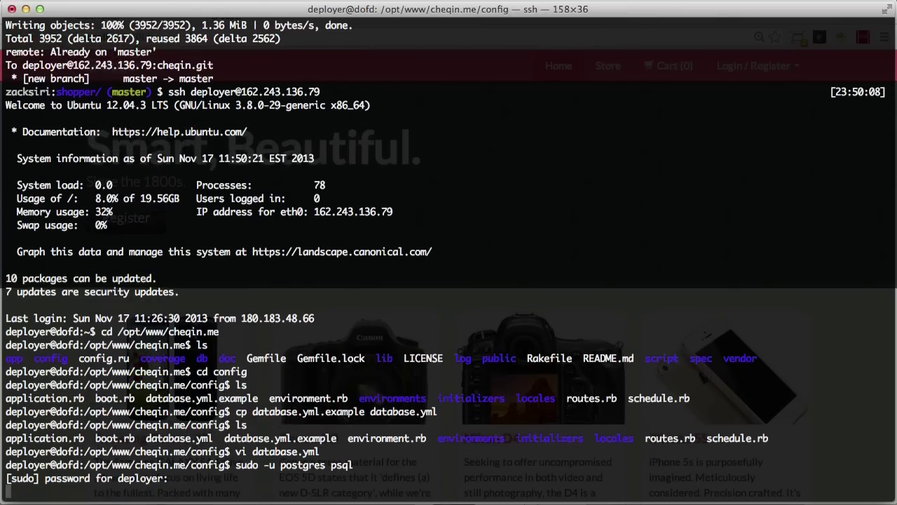
Step: Set a new password for the deployer role, quit psql, and list the config files
{"action": "type", "text": "alter user deployer with pas"}
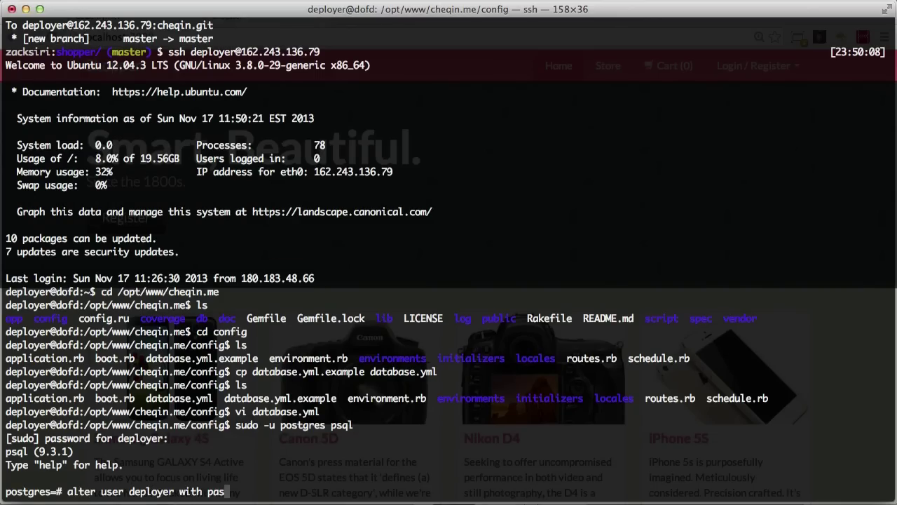
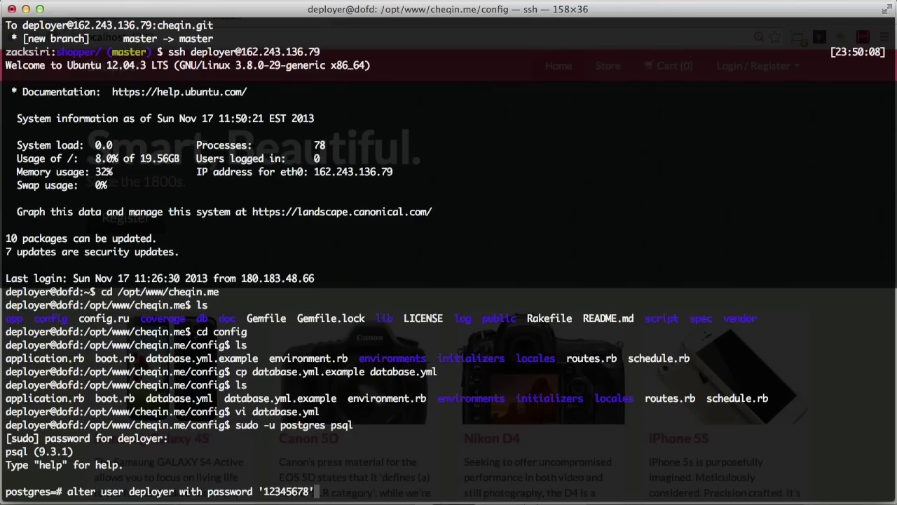
{"action": "type", "text": ";"}
{"action": "key", "text": "Return"}
{"action": "type", "text": "\\q"}
{"action": "key", "text": "Return"}
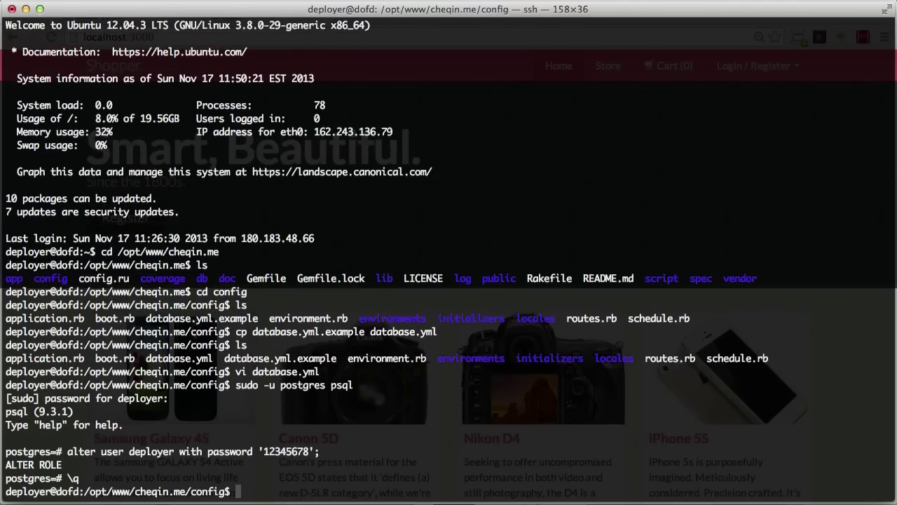
{"action": "type", "text": "ls"}
{"action": "key", "text": "Return"}
Step: Add the deployer role's quoted password after password: in database.yml's production block and save
{"action": "type", "text": "vi database.yml"}
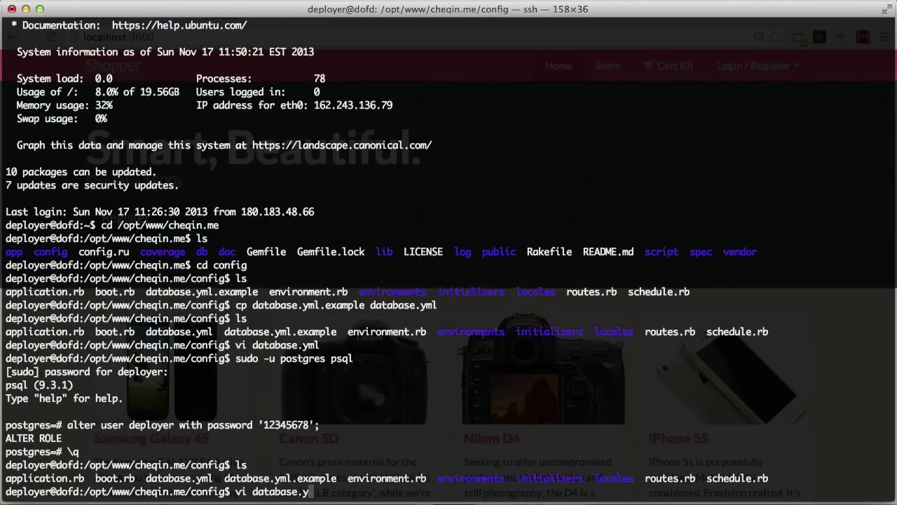
{"action": "key", "text": "Return"}
{"action": "key", "text": "j"}
{"action": "key", "text": "j"}
{"action": "key", "text": "j"}
{"action": "key", "text": "j"}
{"action": "key", "text": "j"}
{"action": "key", "text": "j"}
{"action": "key", "text": "j"}
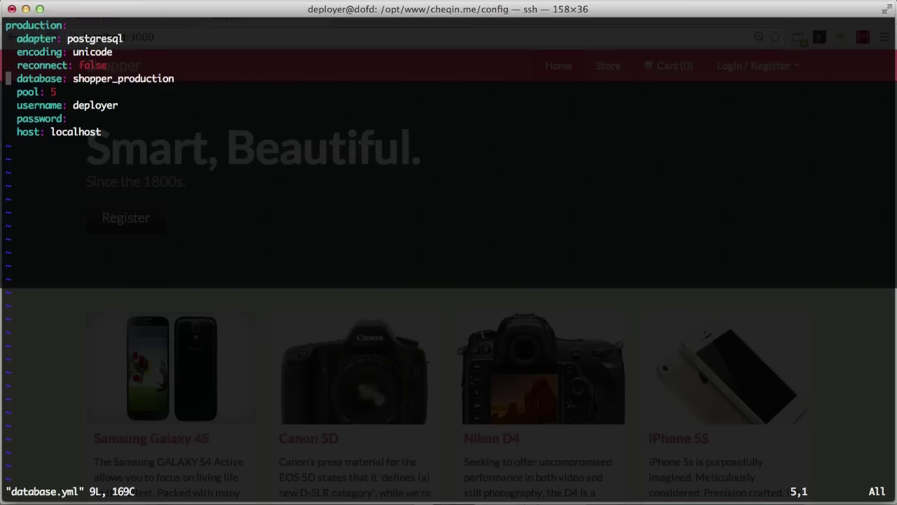
{"action": "key", "text": "l"}
{"action": "key", "text": "l"}
{"action": "key", "text": "l"}
{"action": "key", "text": "l"}
{"action": "key", "text": "l"}
{"action": "key", "text": "l"}
{"action": "key", "text": "l"}
{"action": "key", "text": "l"}
{"action": "key", "text": "l"}
{"action": "key", "text": "l"}
{"action": "key", "text": "l"}
{"action": "key", "text": "i"}
{"action": "key", "text": "Right"}
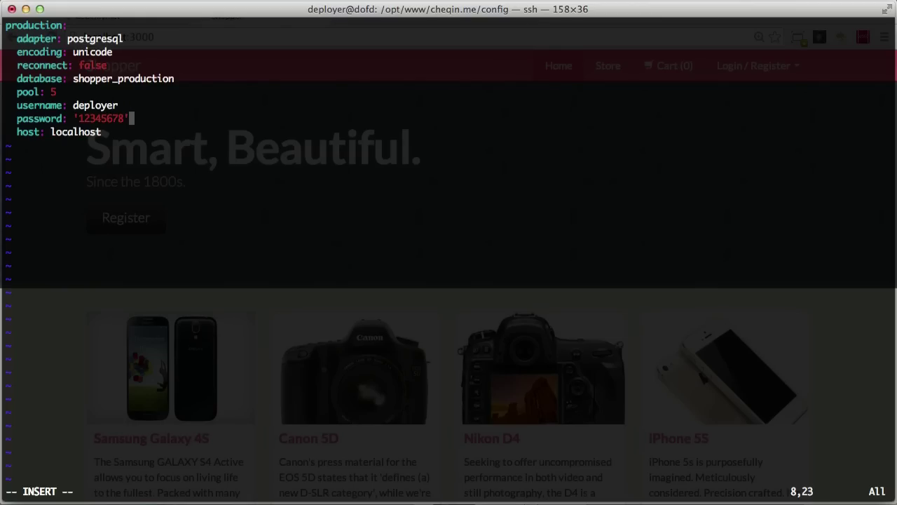
{"action": "key", "text": "Escape"}
{"action": "type", "text": ":"}
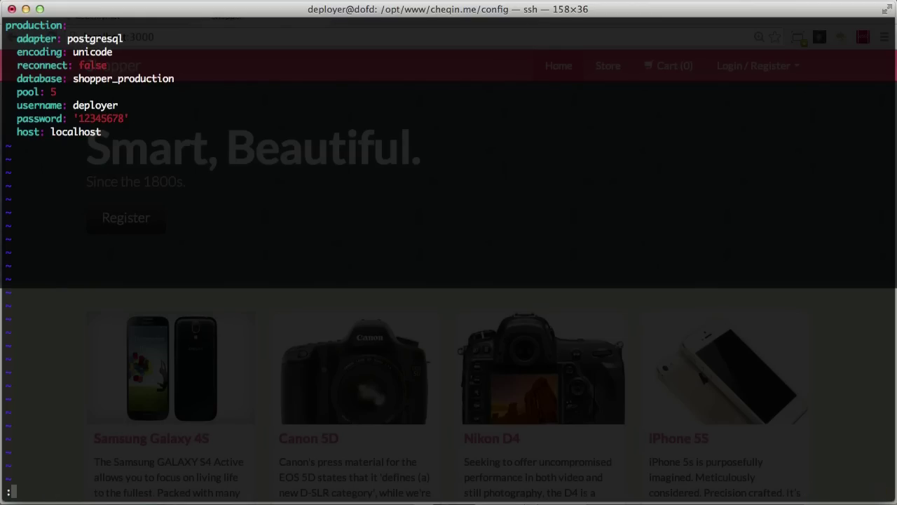
{"action": "type", "text": "wq"}
{"action": "key", "text": "Return"}
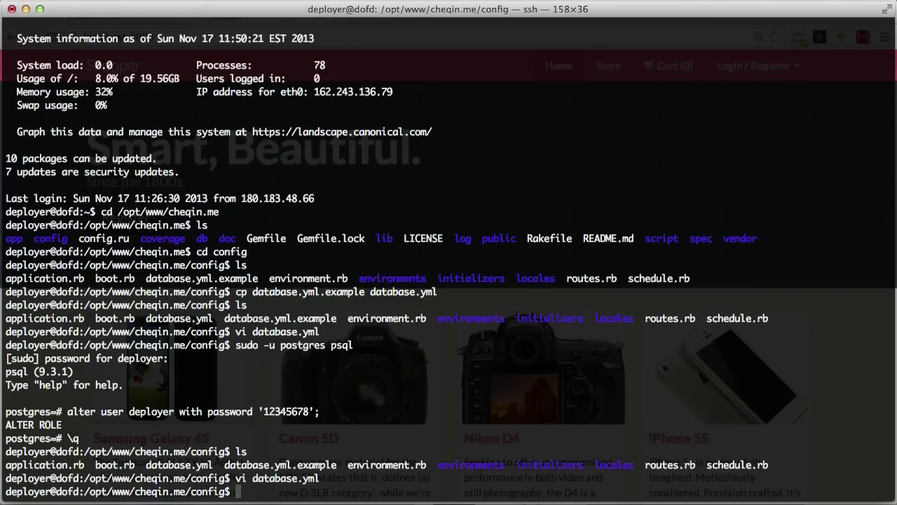
Step: Print $RACK_ENV and $RAILS_ENV to confirm both are empty
{"action": "type", "text": "$"}
{"action": "key", "text": "BackSpace"}
{"action": "type", "text": "echo $RACK_ENV"}
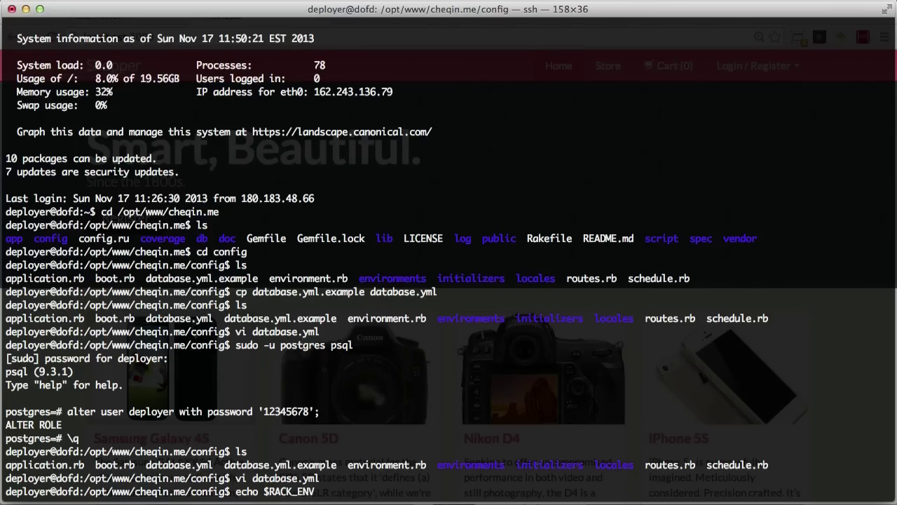
{"action": "key", "text": "Return"}
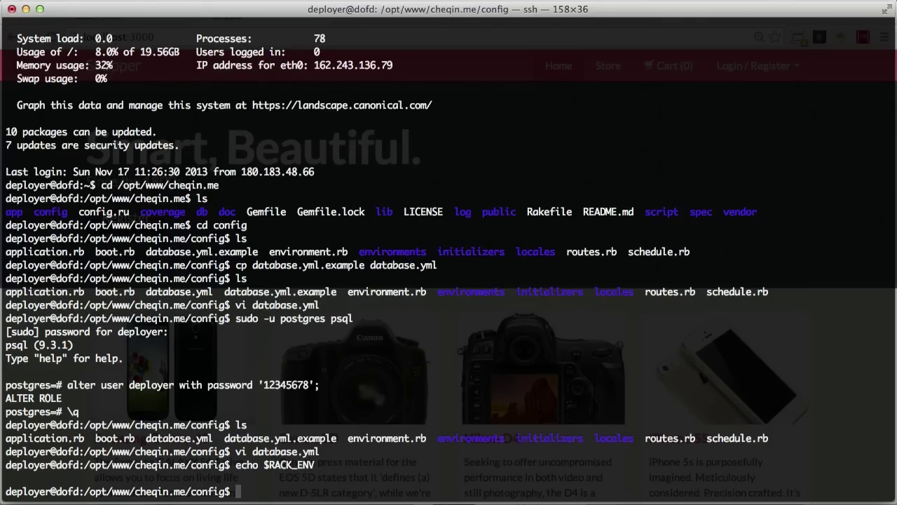
{"action": "type", "text": "echo $RAILS_ENV"}
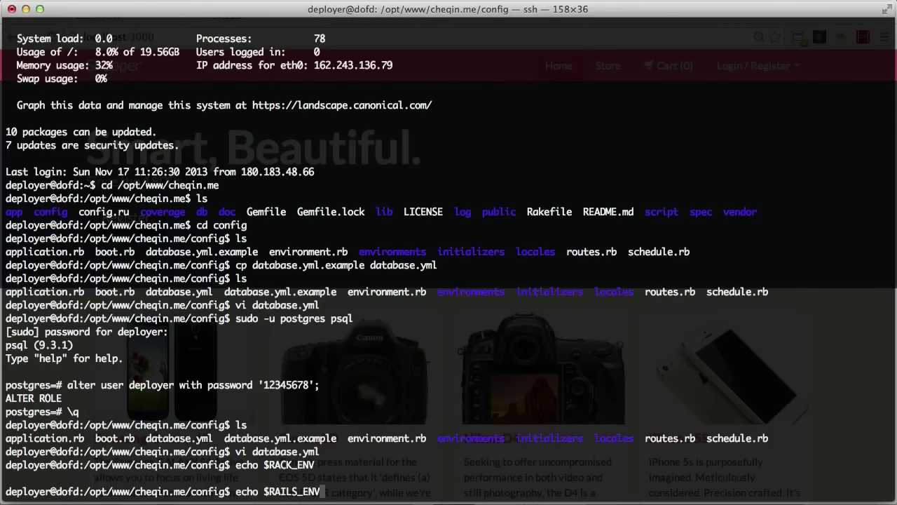
{"action": "key", "text": "Return"}
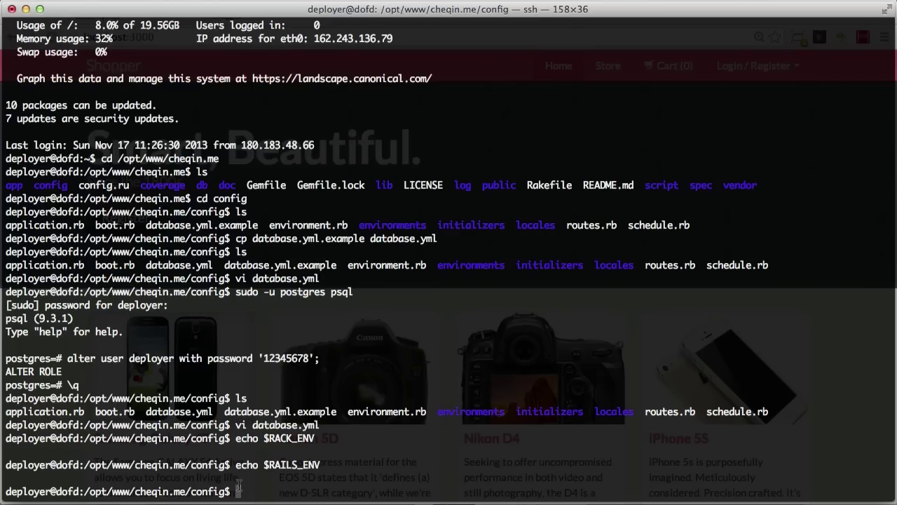
Step: Return to the home directory and open /etc/environment in vi with sudo
{"action": "type", "text": "cd"}
{"action": "key", "text": "Return"}
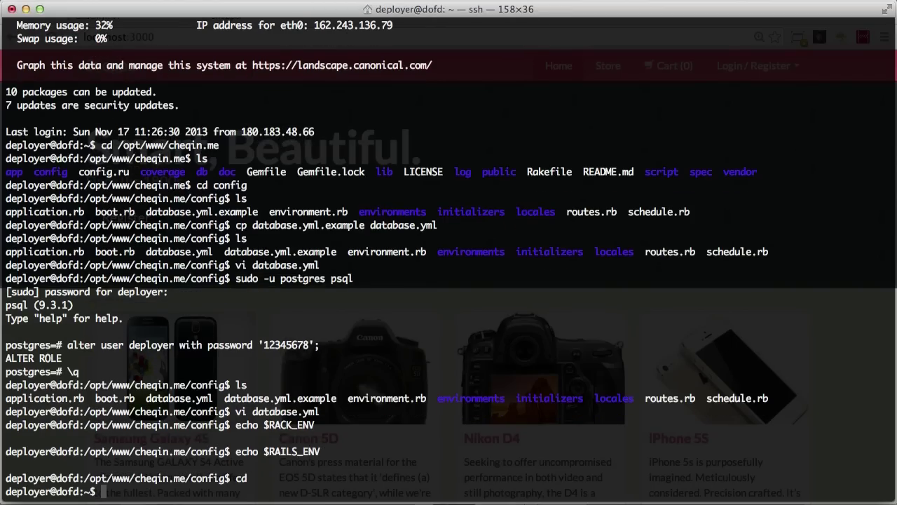
{"action": "type", "text": "cd /"}
{"action": "type", "text": "etc"}
{"action": "type", "text": "/"}
{"action": "type", "text": "nginx"}
{"action": "key", "text": "BackSpace"}
{"action": "key", "text": "BackSpace"}
{"action": "key", "text": "BackSpace"}
{"action": "key", "text": "BackSpace"}
{"action": "key", "text": "BackSpace"}
{"action": "key", "text": "BackSpace"}
{"action": "key", "text": "BackSpace"}
{"action": "key", "text": "BackSpace"}
{"action": "key", "text": "BackSpace"}
{"action": "key", "text": "BackSpace"}
{"action": "key", "text": "BackSpace"}
{"action": "key", "text": "BackSpace"}
{"action": "key", "text": "BackSpace"}
{"action": "type", "text": "sudo vi /etc/environmen"}
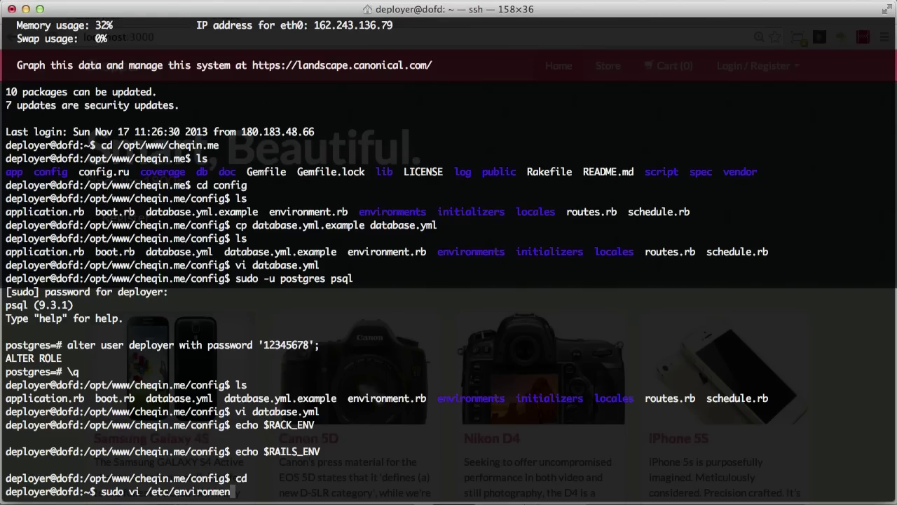
{"action": "type", "text": "t"}
{"action": "key", "text": "Return"}
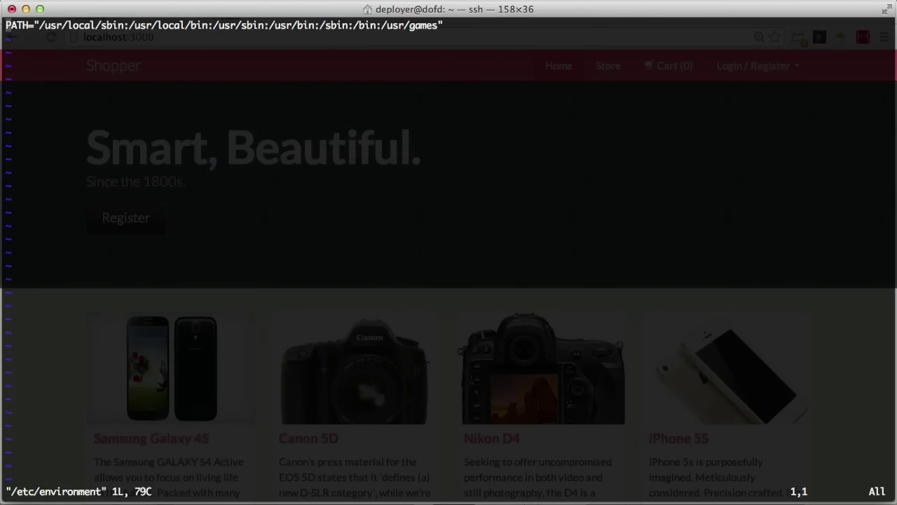
Step: Add an 'export RACK_ENV=production' line above the PATH line
{"action": "key", "text": "i"}
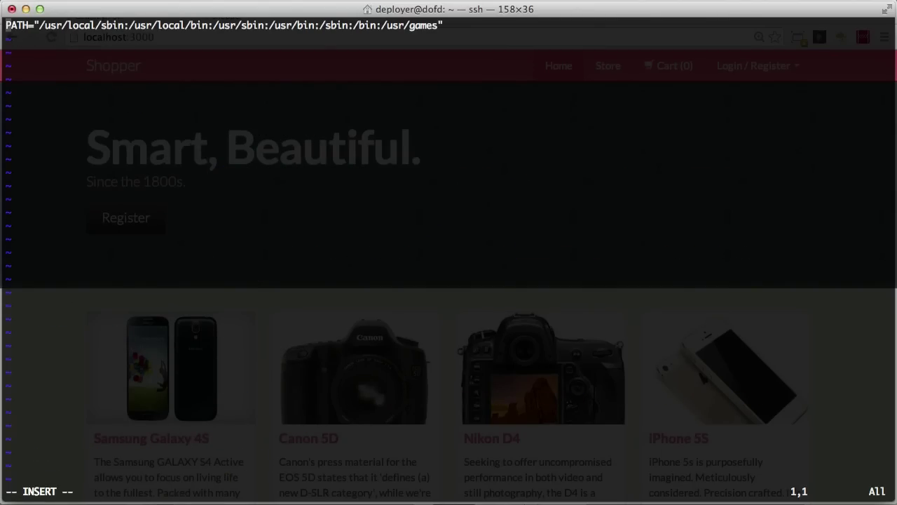
{"action": "key", "text": "Return"}
{"action": "key", "text": "Return"}
{"action": "key", "text": "Up"}
{"action": "key", "text": "Up"}
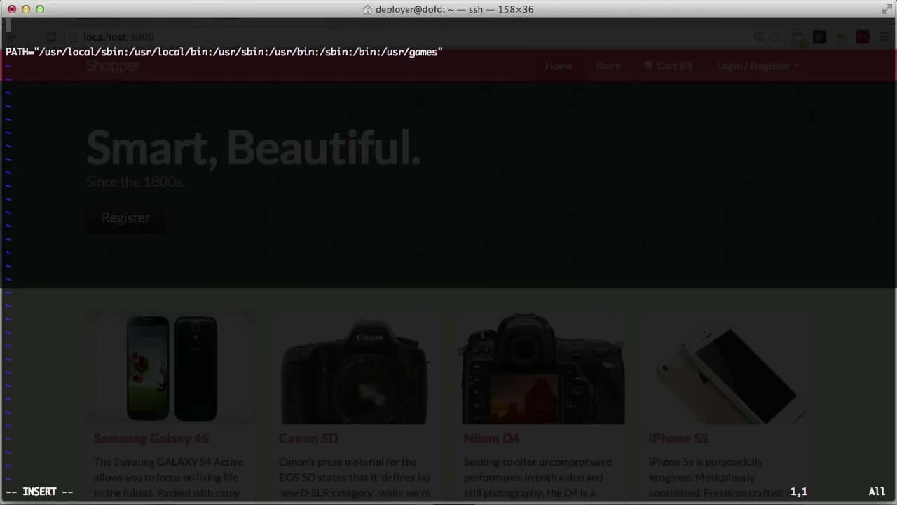
{"action": "type", "text": "expc"}
{"action": "key", "text": "BackSpace"}
{"action": "type", "text": "orty RACK_ENV"}
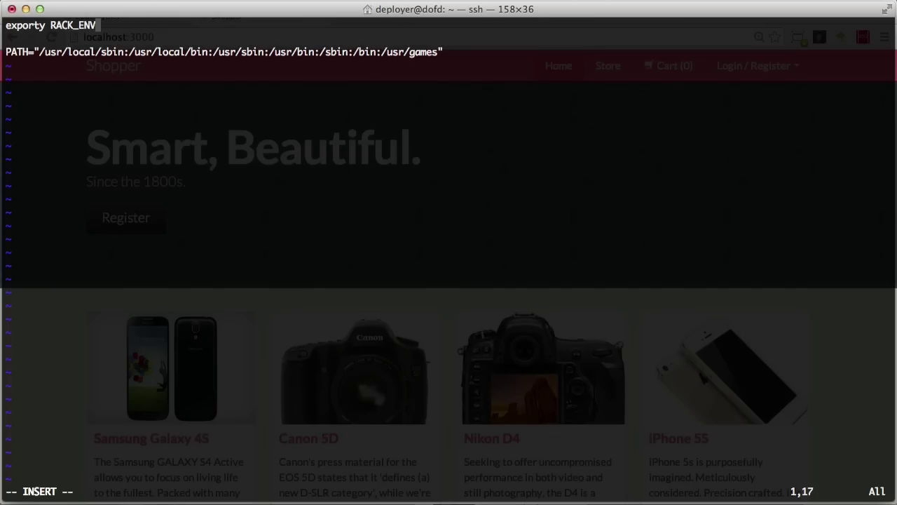
{"action": "type", "text": "=production"}
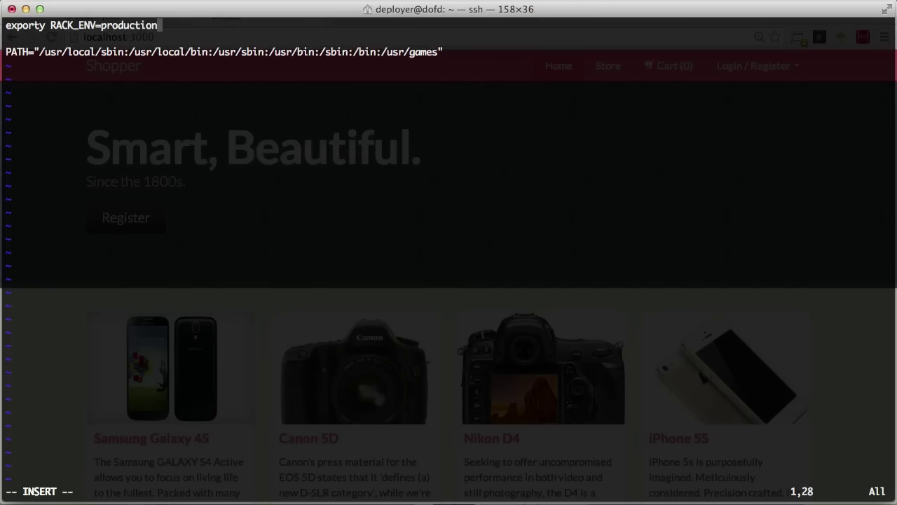
{"action": "key", "text": "Return"}
{"action": "key", "text": "Up"}
{"action": "key", "text": "Right"}
{"action": "key", "text": "Right"}
{"action": "key", "text": "Right"}
{"action": "key", "text": "Right"}
{"action": "key", "text": "Right"}
{"action": "key", "text": "Right"}
{"action": "key", "text": "Right"}
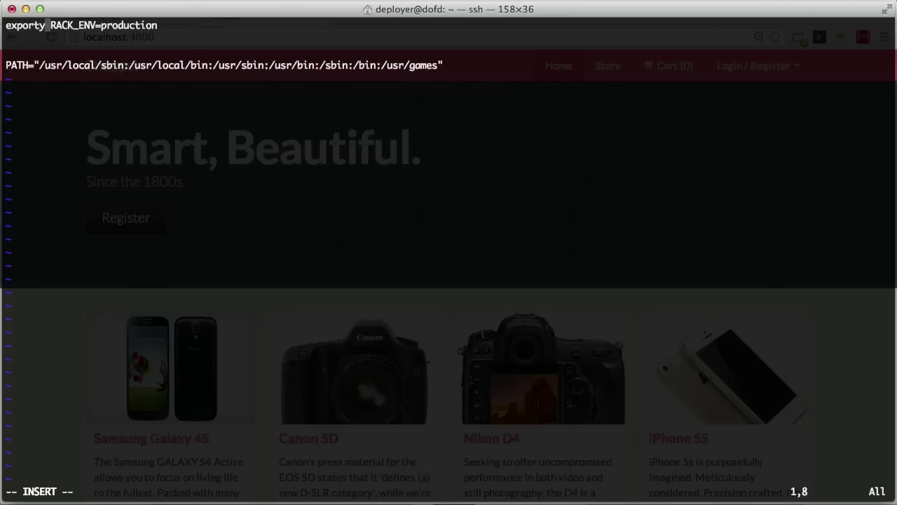
{"action": "key", "text": "BackSpace"}
Step: Add 'export RAILS_ENV=production' on the next line and save the file with :wq
{"action": "key", "text": "Down"}
{"action": "type", "text": "expor"}
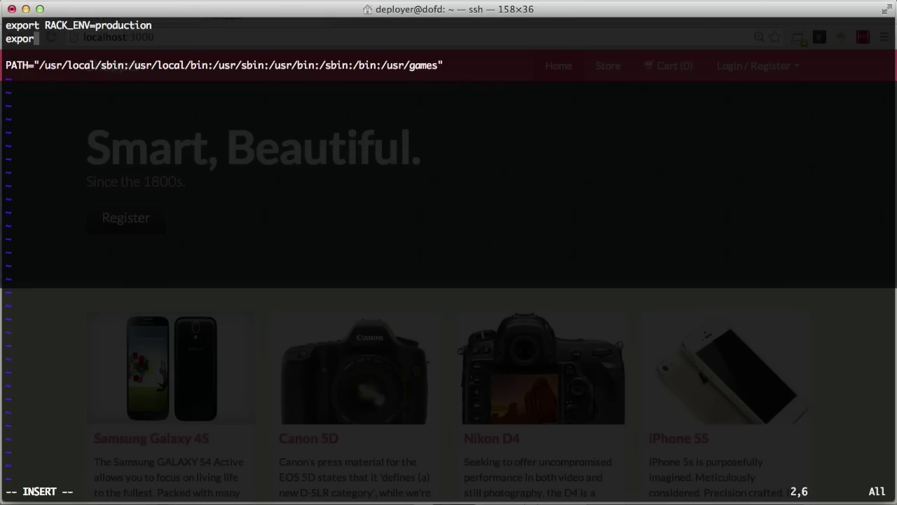
{"action": "type", "text": "t RAILS_ENV"}
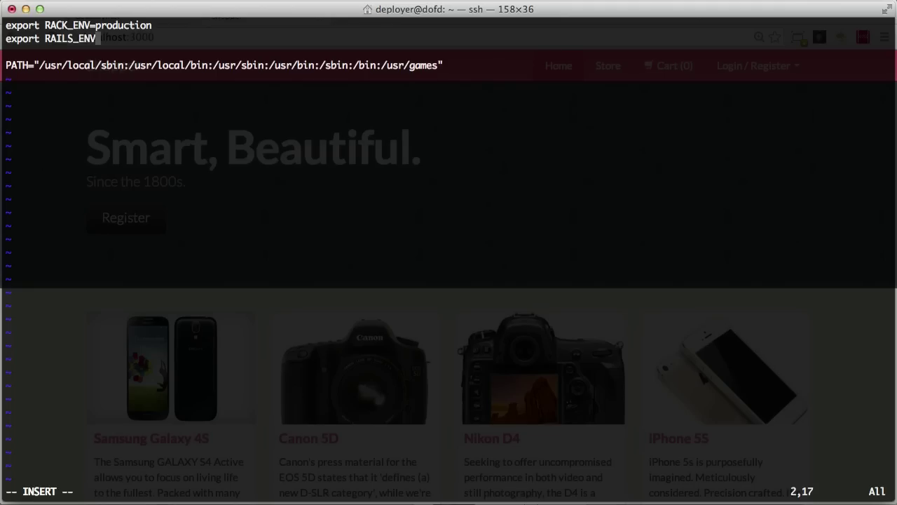
{"action": "type", "text": "=production"}
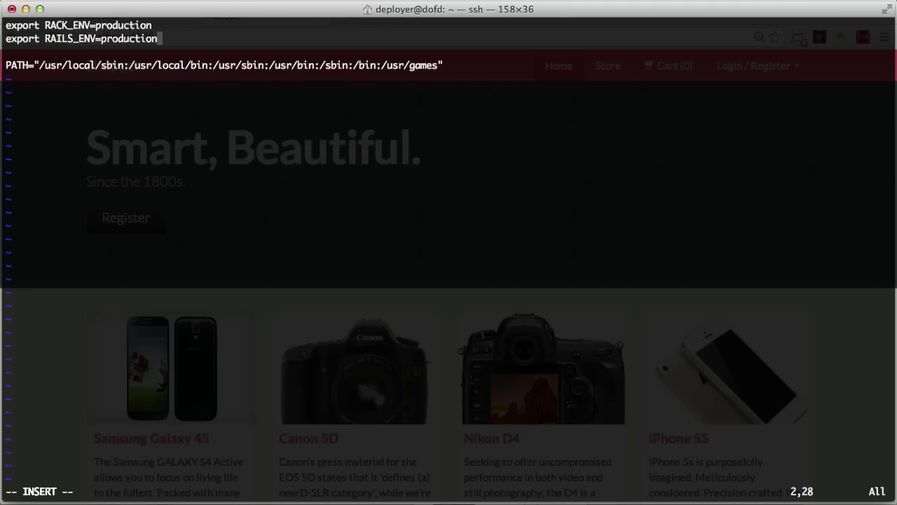
{"action": "key", "text": "Down"}
{"action": "key", "text": "Down"}
{"action": "key", "text": "Up"}
{"action": "key", "text": "Escape"}
{"action": "type", "text": ":wq"}
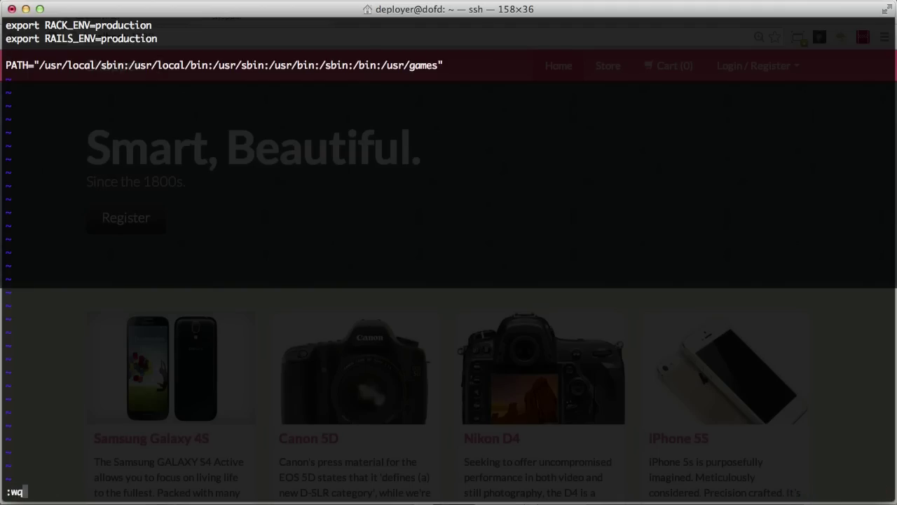
{"action": "key", "text": "Return"}
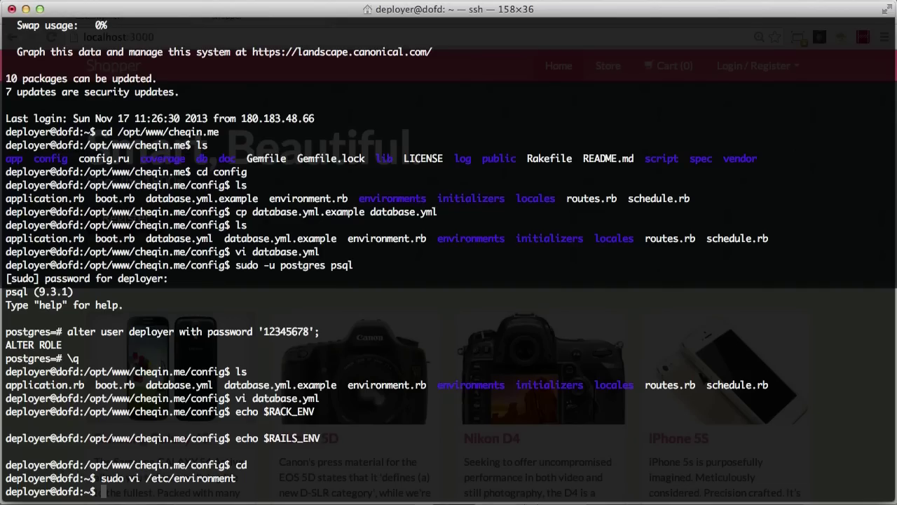
Step: List the contents of /usr/local, /usr/local/rbenv and rbenv's shims folder
{"action": "type", "text": "cd /usr/local"}
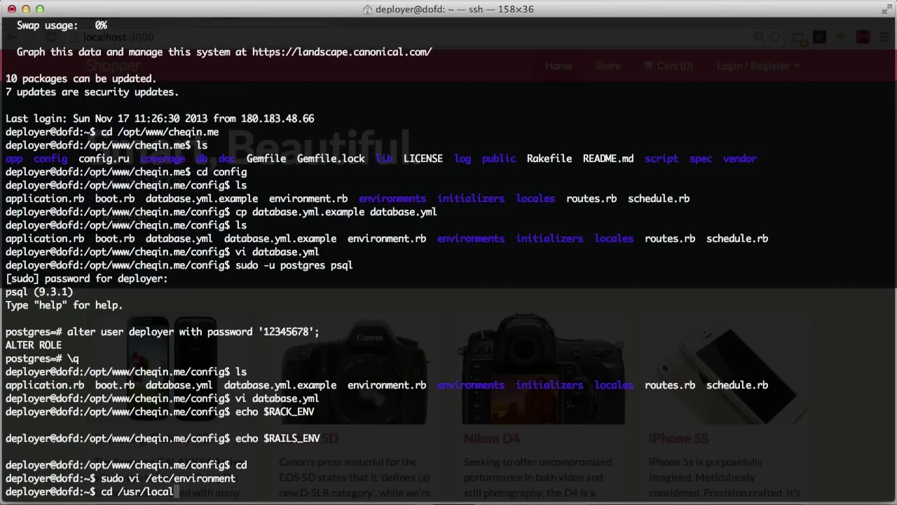
{"action": "key", "text": "Return"}
{"action": "type", "text": "ls"}
{"action": "key", "text": "Return"}
{"action": "type", "text": "cd "}
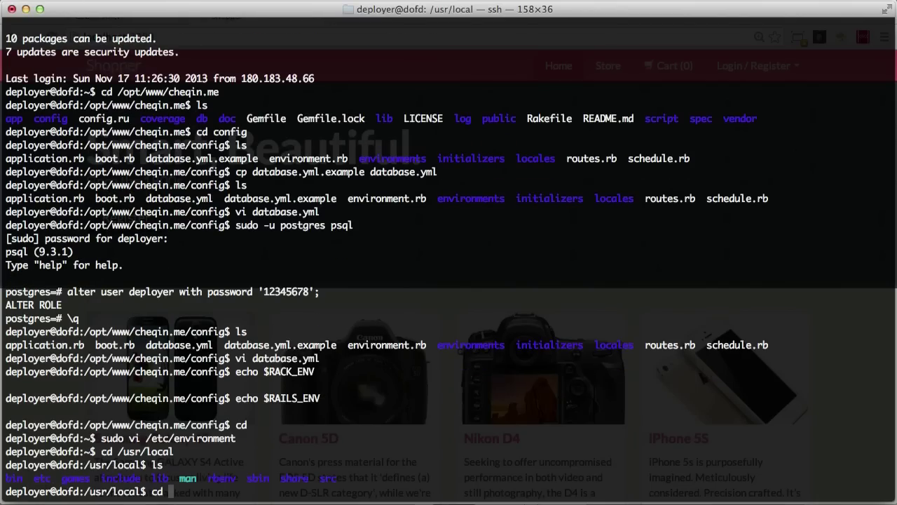
{"action": "type", "text": "rbenv"}
{"action": "key", "text": "Return"}
{"action": "type", "text": "ls"}
{"action": "key", "text": "Return"}
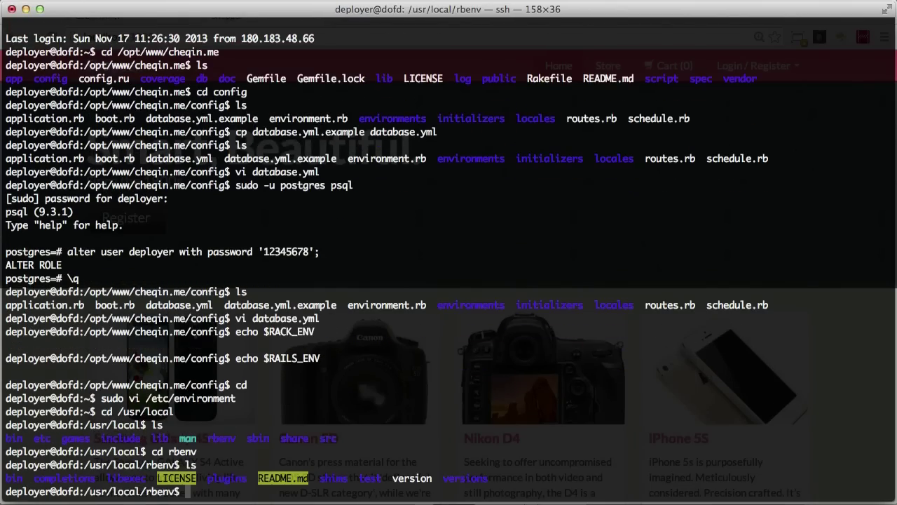
{"action": "type", "text": "cd shims"}
{"action": "key", "text": "Return"}
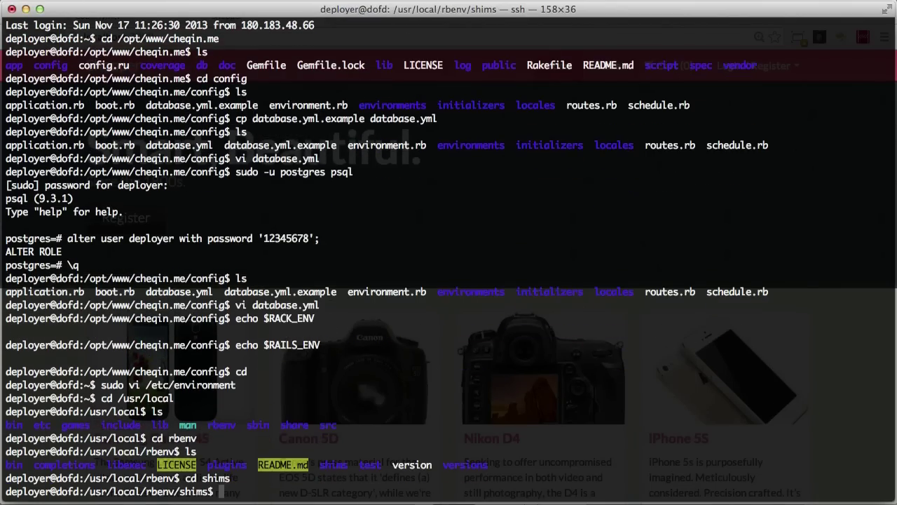
{"action": "type", "text": "ls"}
{"action": "key", "text": "Return"}
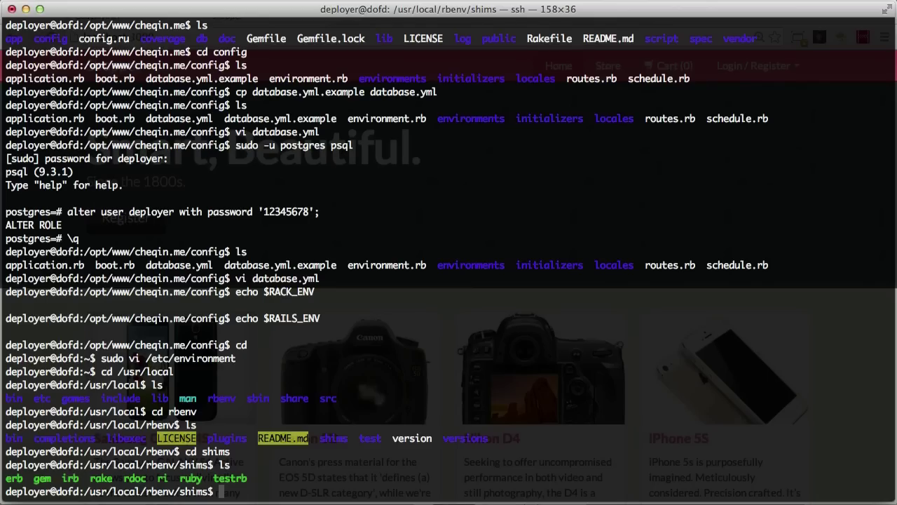
Step: Move into /usr/local/rbenv/bin, list it, and begin typing sudo vi /etc/environment
{"action": "type", "text": "cd .."}
{"action": "key", "text": "Return"}
{"action": "type", "text": "ls"}
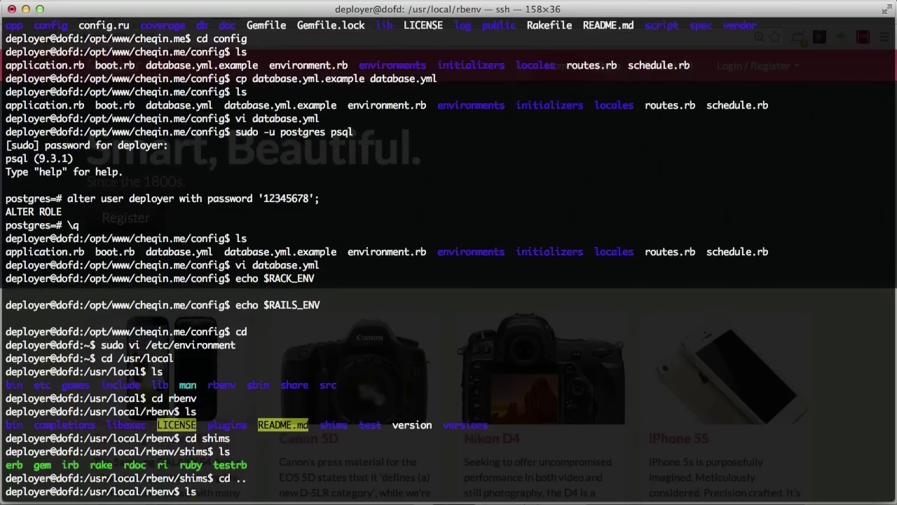
{"action": "key", "text": "Return"}
{"action": "type", "text": "cd bin"}
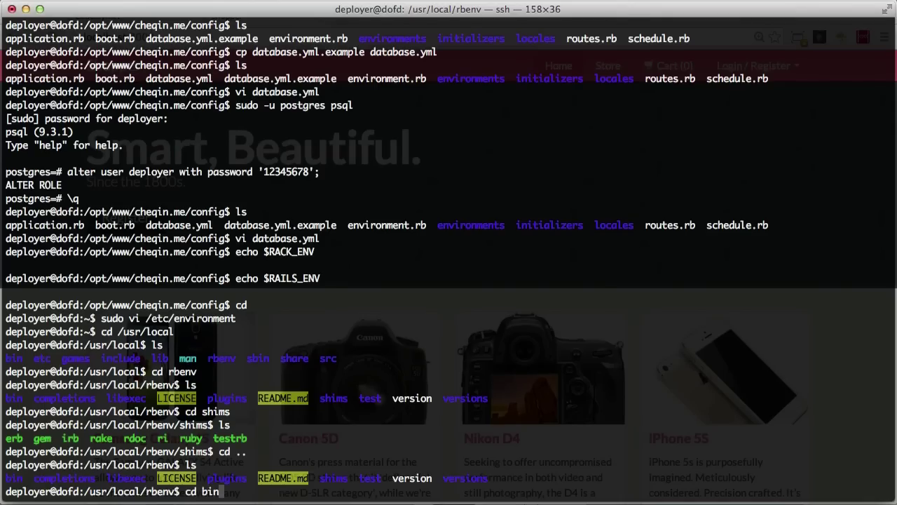
{"action": "key", "text": "Return"}
{"action": "type", "text": "ls"}
{"action": "key", "text": "Return"}
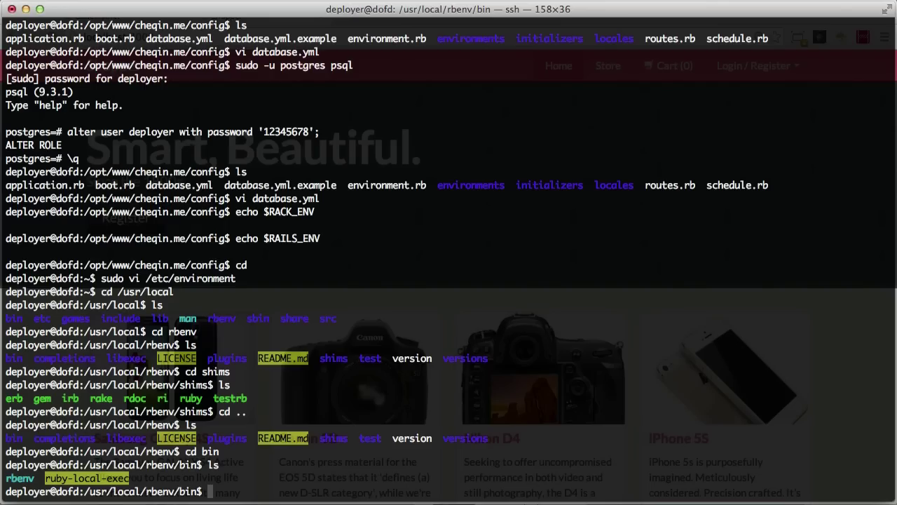
{"action": "type", "text": "sudo vi ~"}
{"action": "key", "text": "BackSpace"}
{"action": "type", "text": "/etc/enviro"}
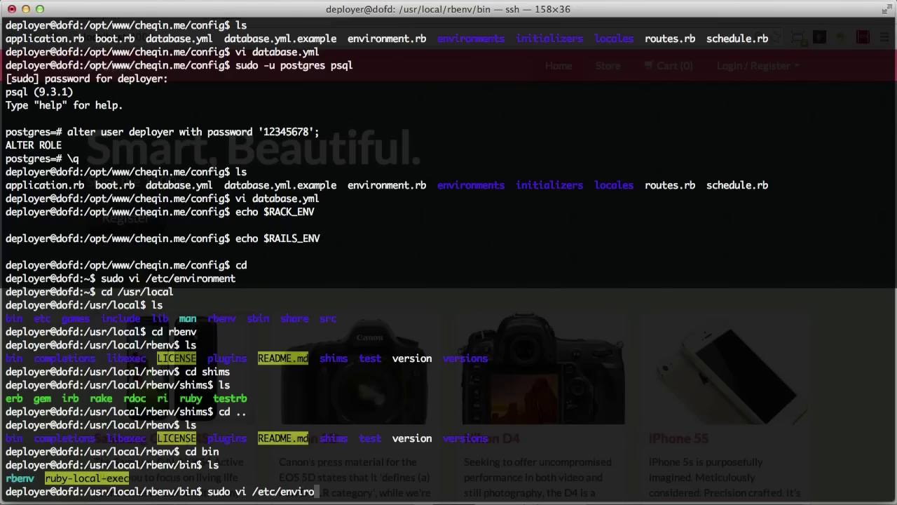
{"action": "type", "text": "nment"}
Step: Prepend /usr/local/rbenv/shims: and /usr/local/rbenv/bin: to PATH in /etc/environment, then save with :wq
{"action": "key", "text": "Return"}
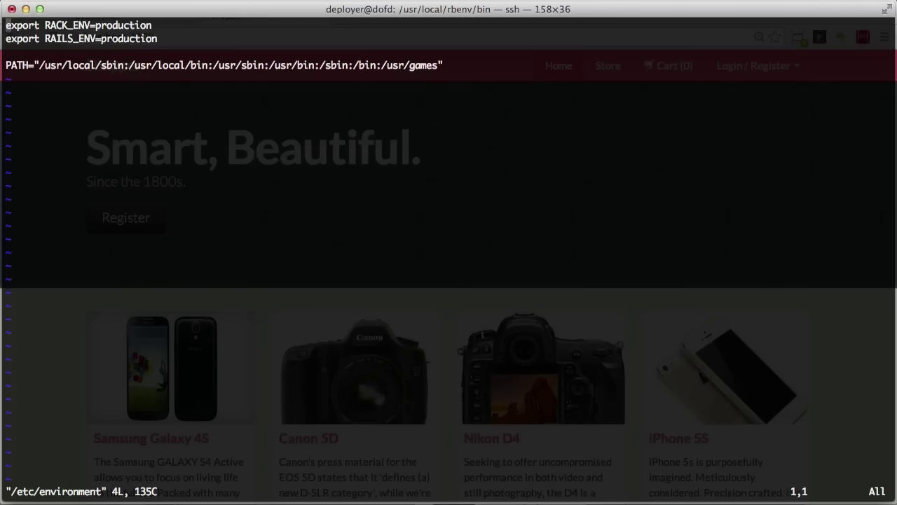
{"action": "key", "text": "j"}
{"action": "key", "text": "j"}
{"action": "key", "text": "j"}
{"action": "key", "text": "l"}
{"action": "key", "text": "l"}
{"action": "key", "text": "l"}
{"action": "key", "text": "l"}
{"action": "key", "text": "l"}
{"action": "key", "text": "l"}
{"action": "type", "text": "in:/usr/"}
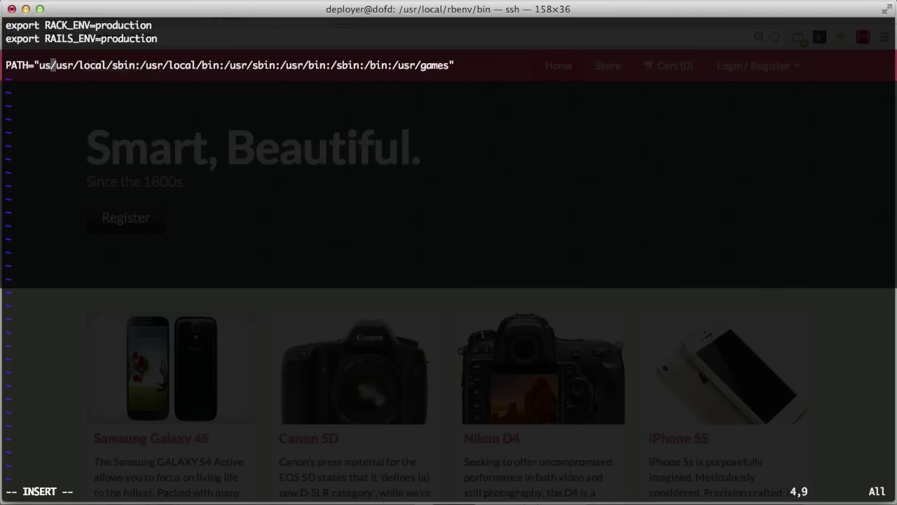
{"action": "key", "text": "BackSpace"}
{"action": "key", "text": "BackSpace"}
{"action": "key", "text": "BackSpace"}
{"action": "key", "text": "BackSpace"}
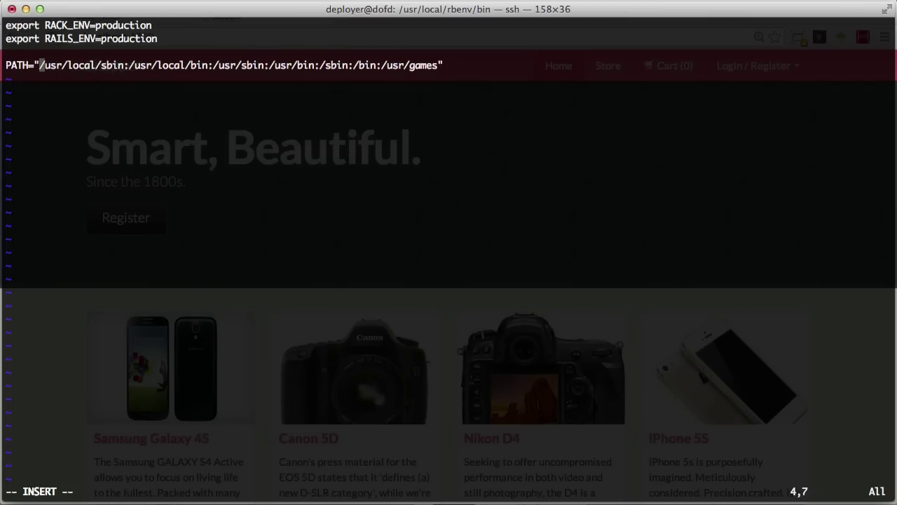
{"action": "type", "text": "/usr/local/"}
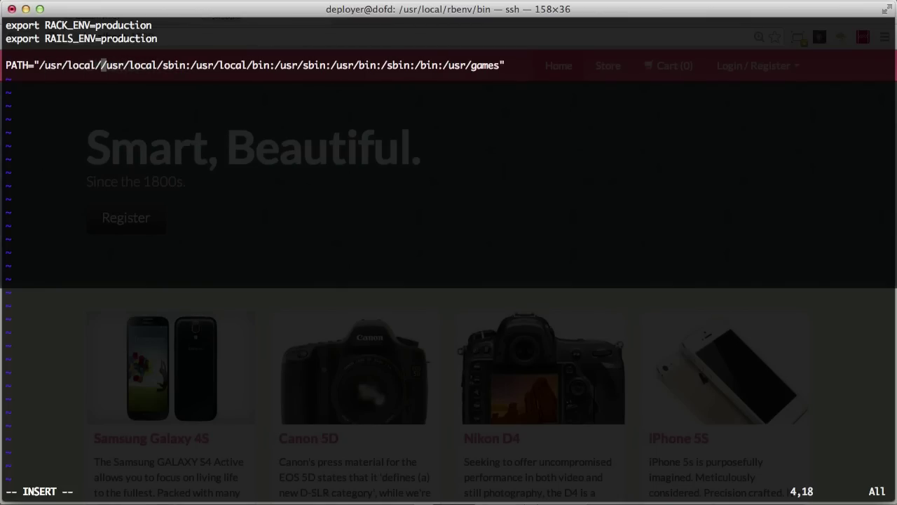
{"action": "type", "text": "rbenv/"}
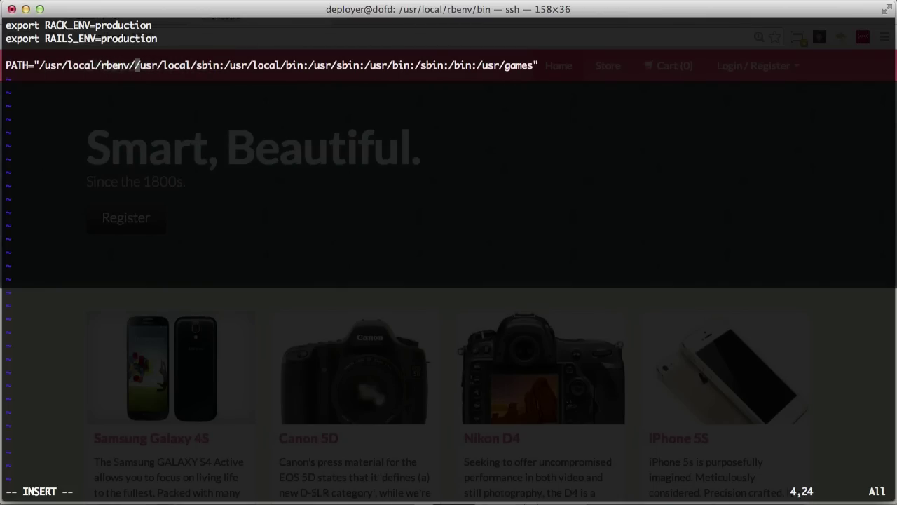
{"action": "type", "text": "shims:"}
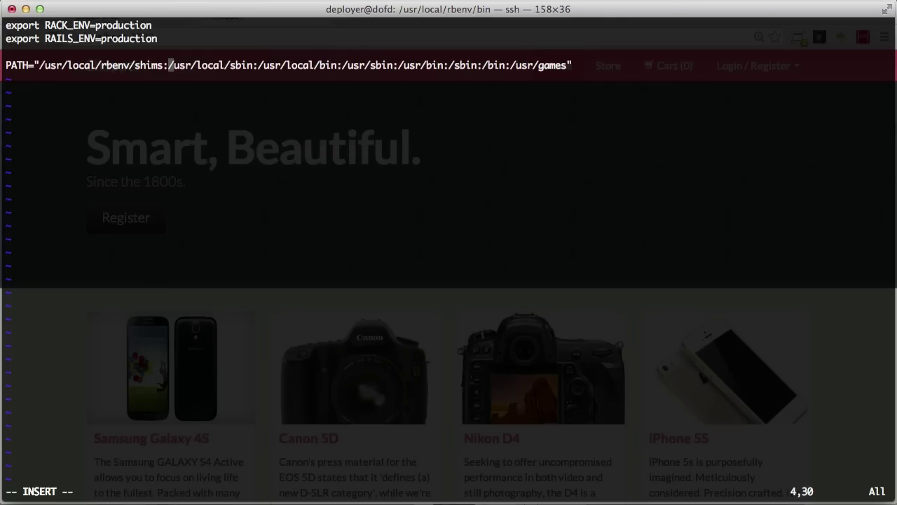
{"action": "type", "text": "/usr/local/"}
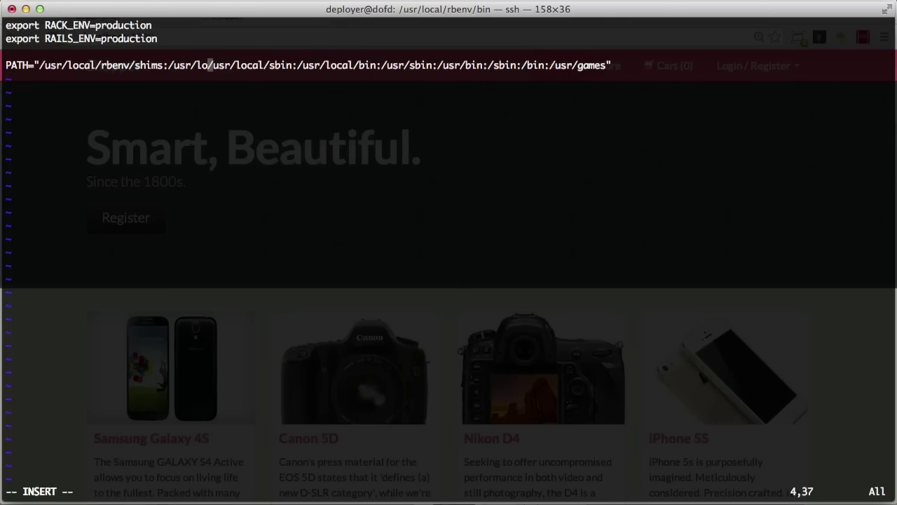
{"action": "type", "text": "rbenv/"}
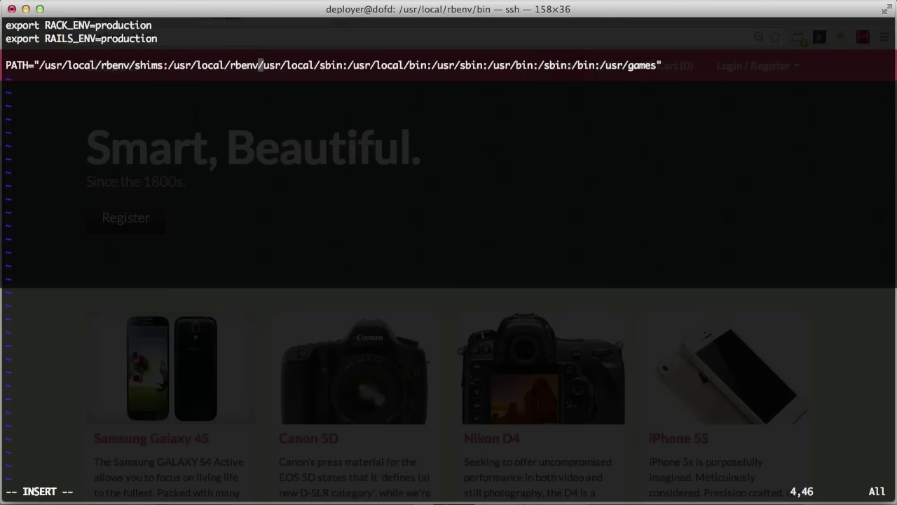
{"action": "type", "text": "bin"}
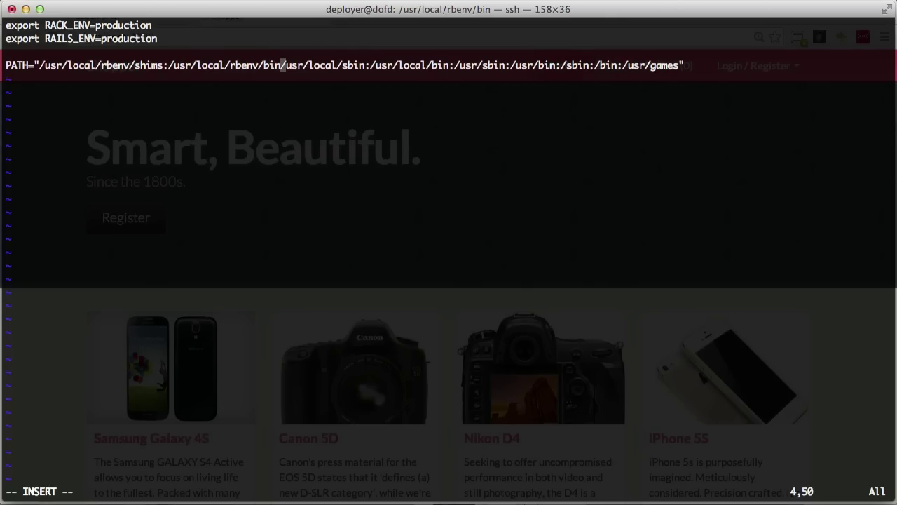
{"action": "type", "text": ":"}
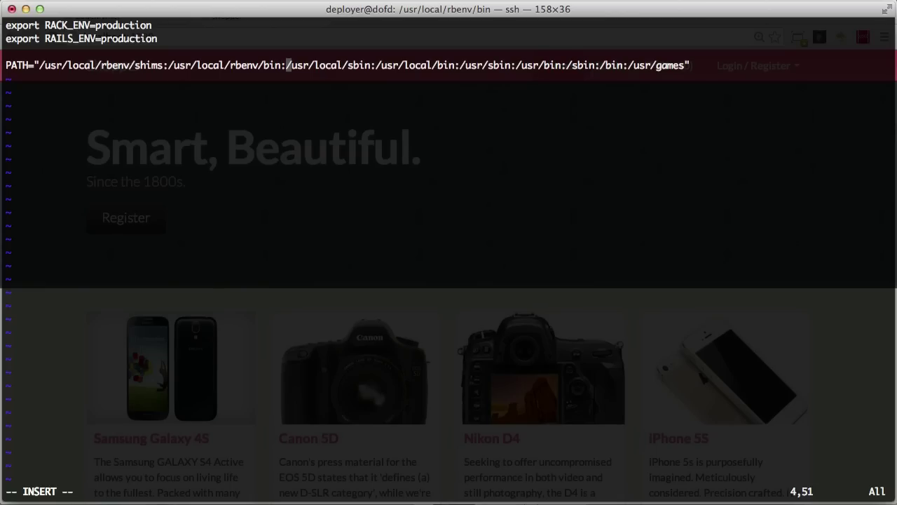
{"action": "key", "text": "Escape"}
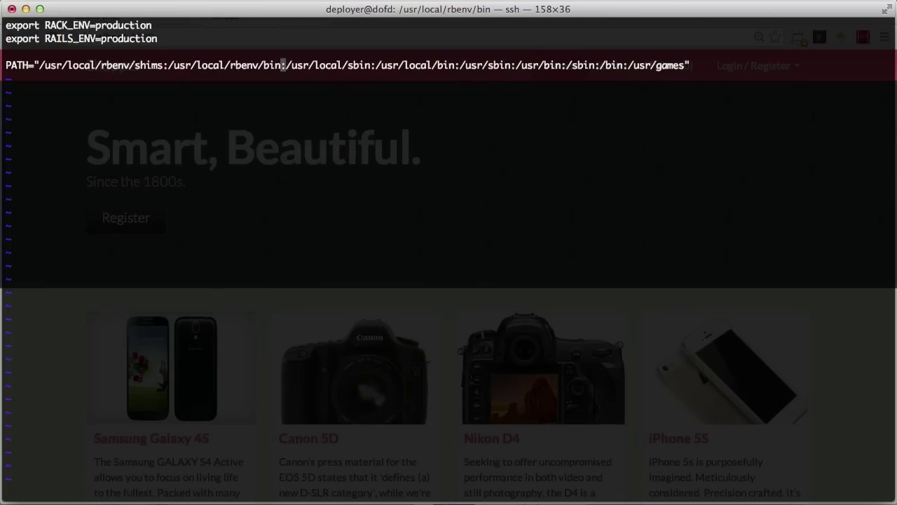
{"action": "type", "text": ":wq"}
{"action": "key", "text": "Return"}
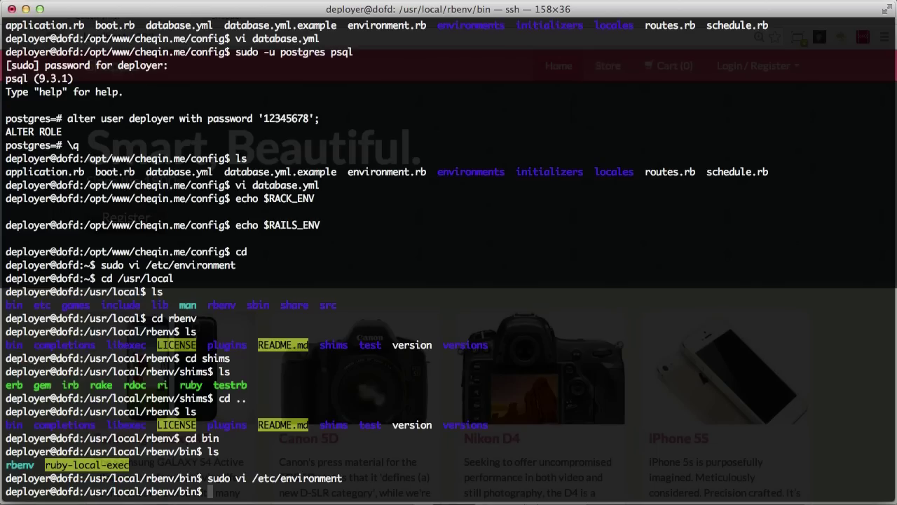
Step: Go to /opt/www/cheqin.me and list the app's files
{"action": "type", "text": "cd"}
{"action": "key", "text": "Return"}
{"action": "type", "text": "ls"}
{"action": "key", "text": "Return"}
{"action": "type", "text": "cd"}
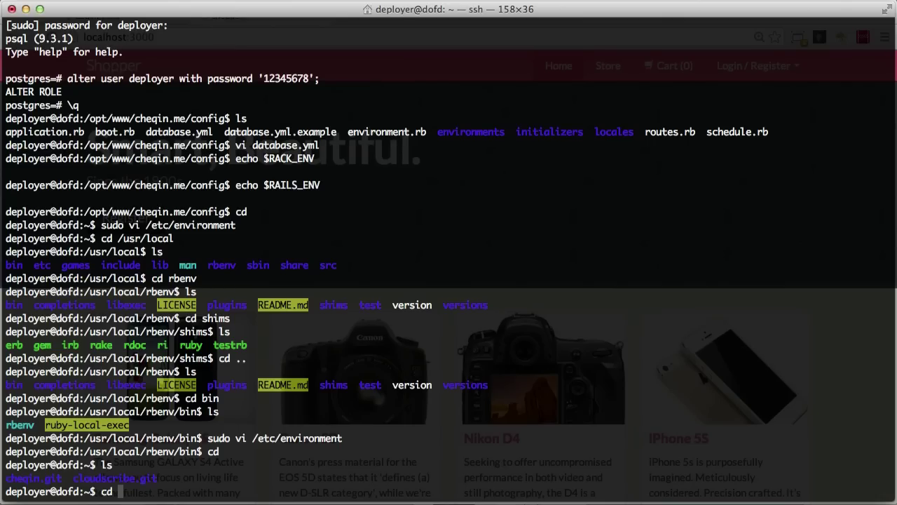
{"action": "type", "text": "/opt/www/cheqin.me"}
{"action": "key", "text": "Return"}
{"action": "type", "text": "ls"}
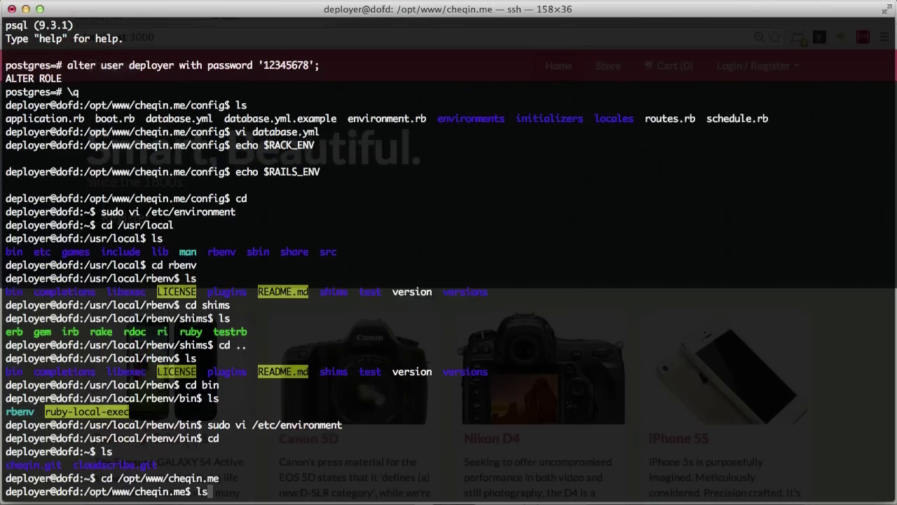
{"action": "key", "text": "Return"}
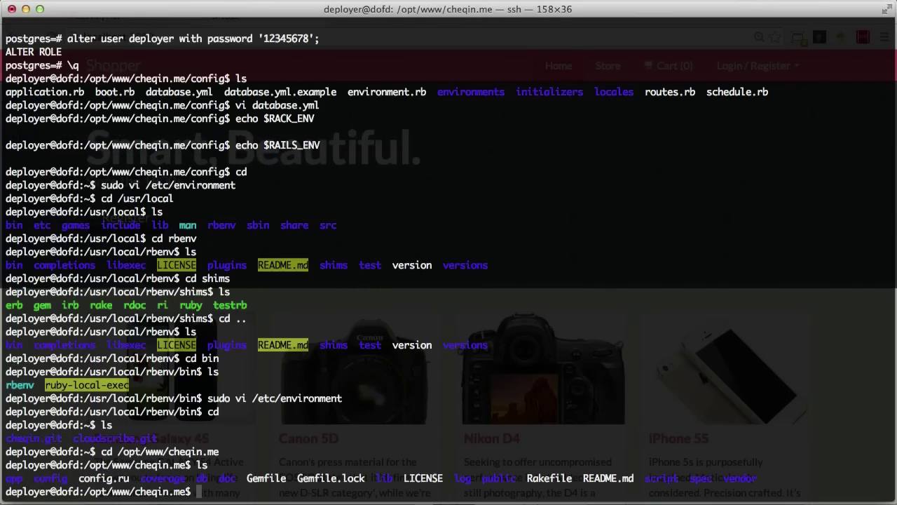
Step: Echo $RACK_ENV, which still prints empty
{"action": "type", "text": "ehco"}
{"action": "key", "text": "BackSpace"}
{"action": "key", "text": "BackSpace"}
{"action": "key", "text": "BackSpace"}
{"action": "key", "text": "BackSpace"}
{"action": "type", "text": "cho $RACK"}
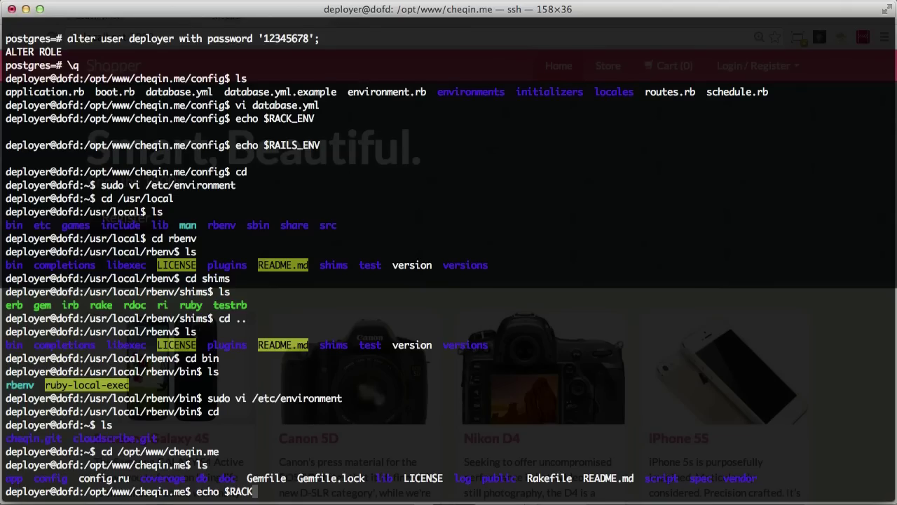
{"action": "type", "text": "_ENV"}
{"action": "key", "text": "Return"}
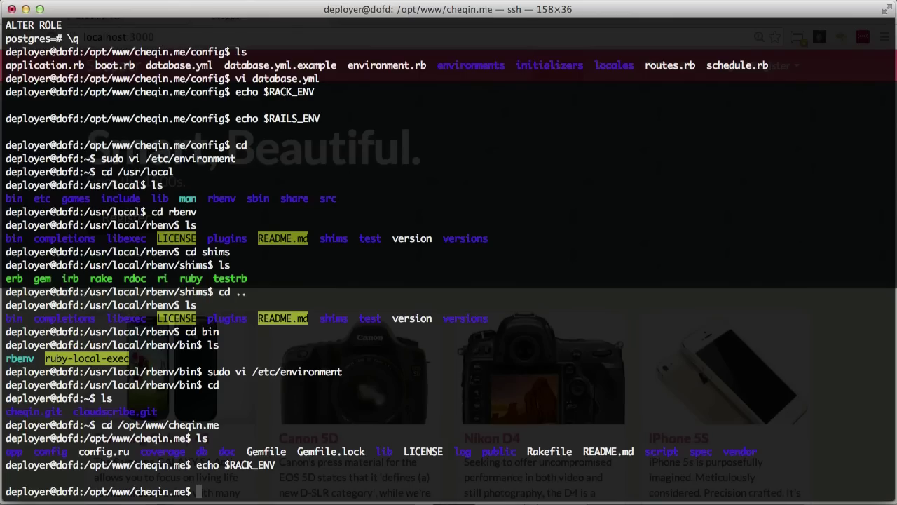
Step: View /etc/environment in vi with sudo and quit without changes
{"action": "type", "text": "sudo vi /etc/ne"}
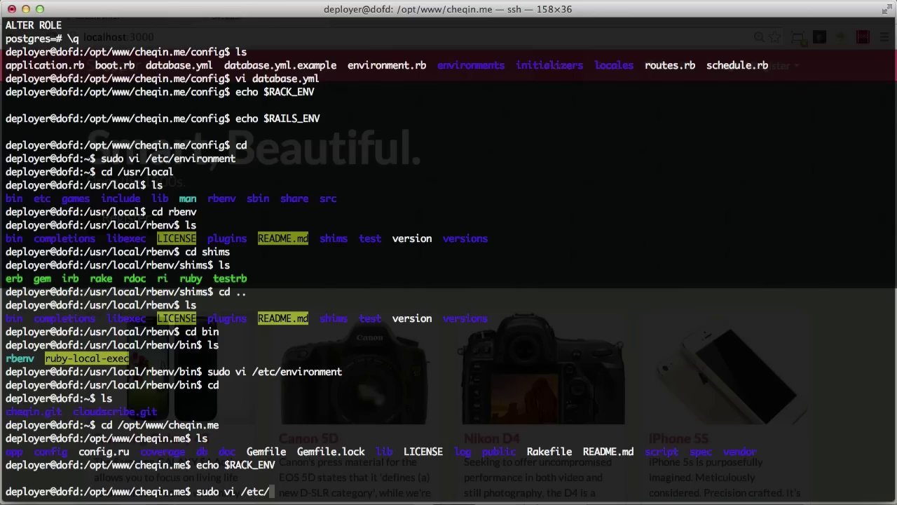
{"action": "key", "text": "BackSpace"}
{"action": "key", "text": "BackSpace"}
{"action": "type", "text": "environment"}
{"action": "key", "text": "Return"}
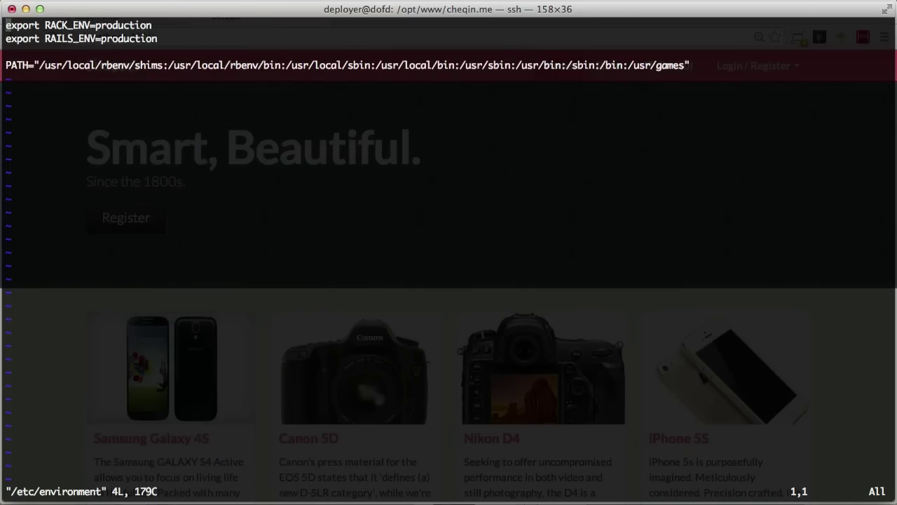
{"action": "type", "text": ":q"}
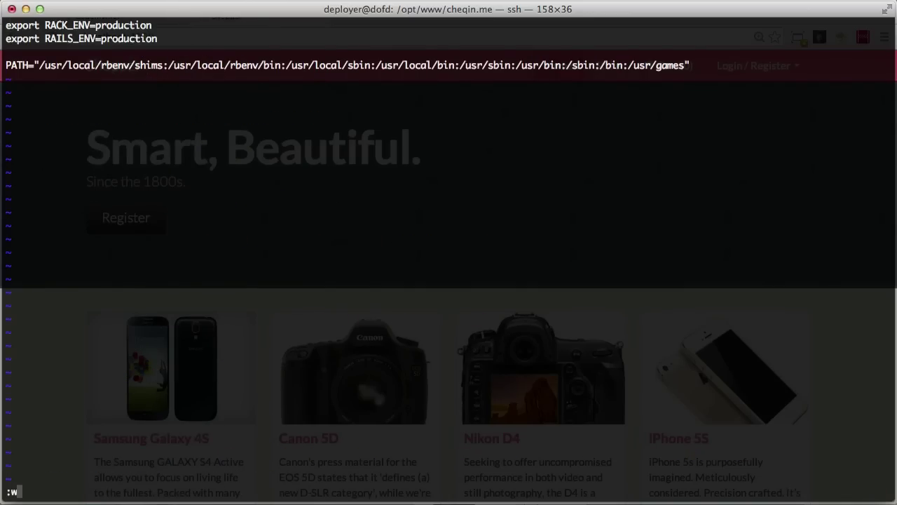
{"action": "key", "text": "Return"}
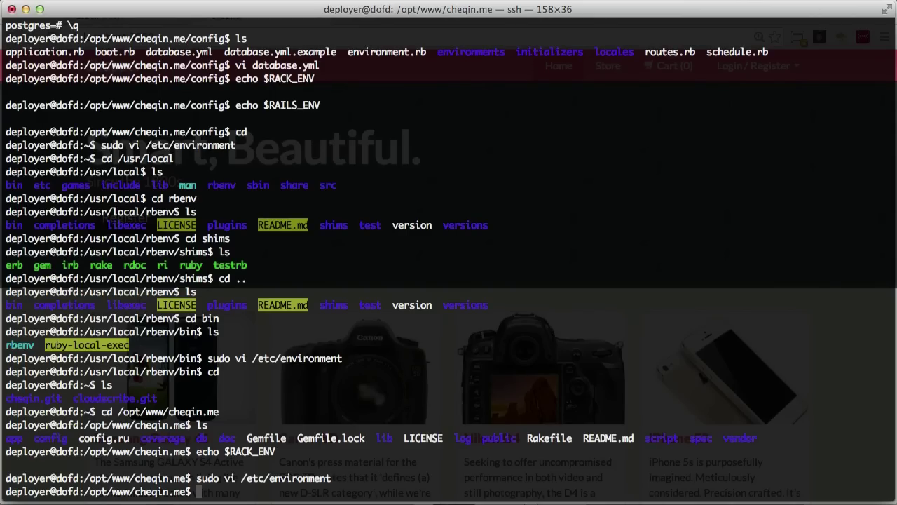
Step: Source /etc/environment with '. /etc/environment' and check that $RACK_ENV is production
{"action": "type", "text": ". /etc/envrion"}
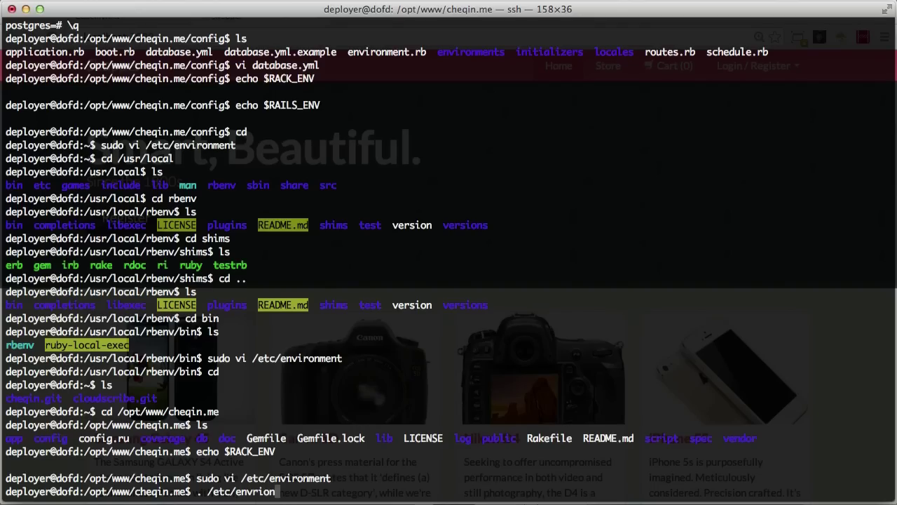
{"action": "key", "text": "BackSpace"}
{"action": "key", "text": "BackSpace"}
{"action": "key", "text": "BackSpace"}
{"action": "key", "text": "BackSpace"}
{"action": "type", "text": "ironment"}
{"action": "key", "text": "Return"}
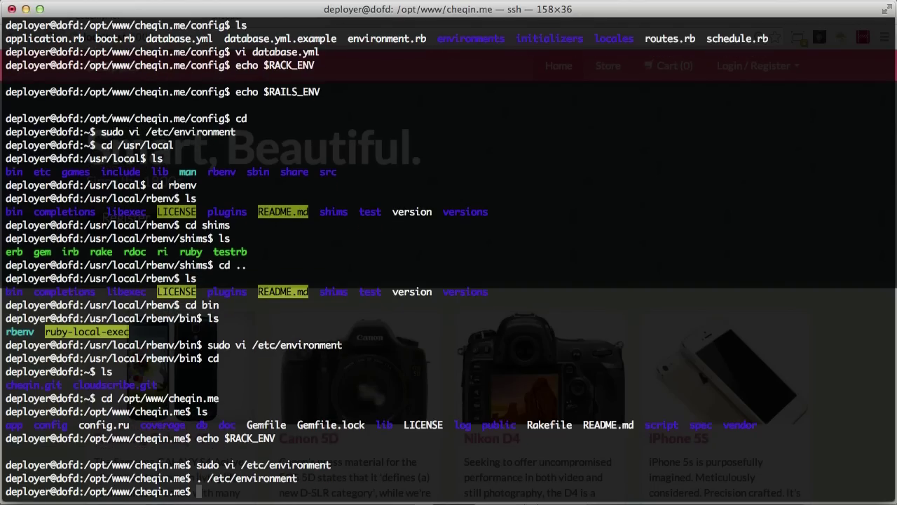
{"action": "type", "text": "ehco $RACK_ENV"}
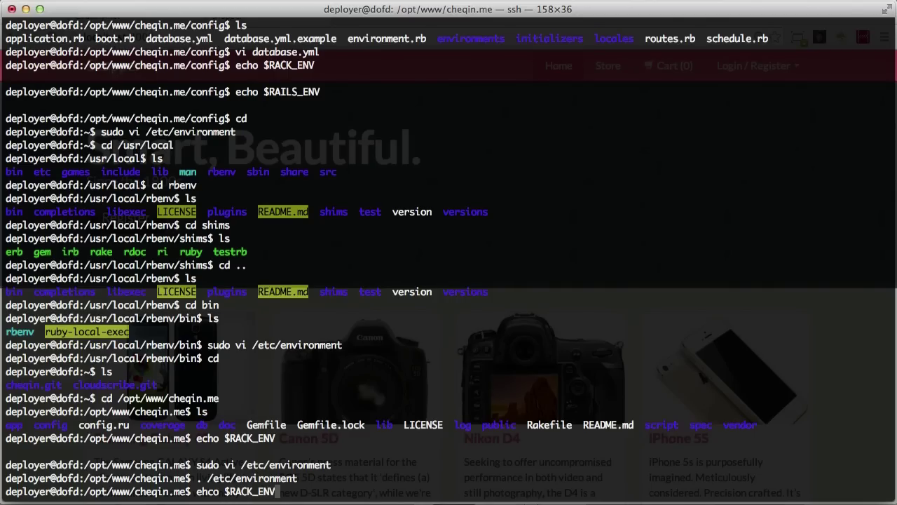
{"action": "key", "text": "Return"}
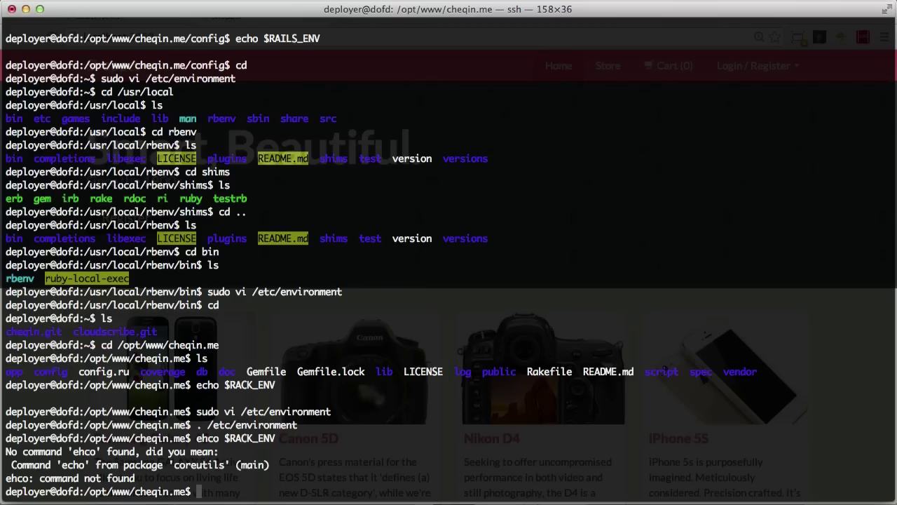
{"action": "type", "text": "echo $RACK_ENV"}
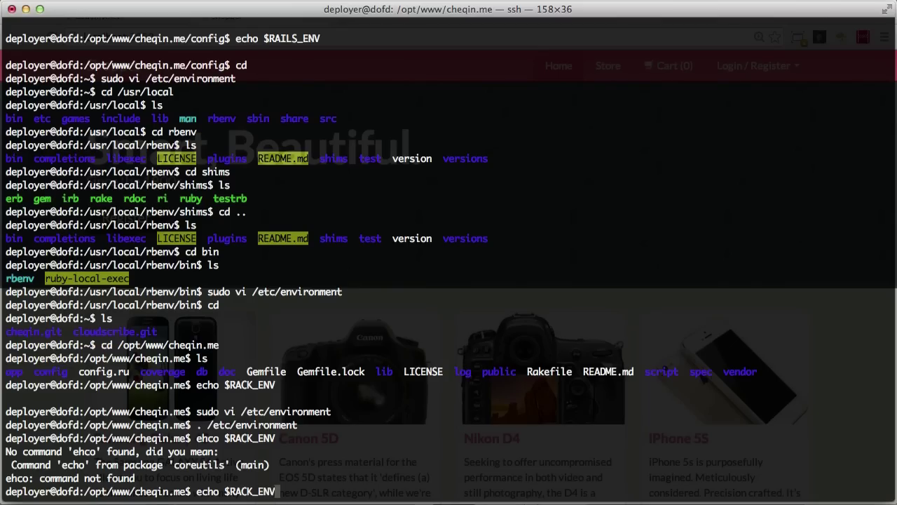
{"action": "key", "text": "Return"}
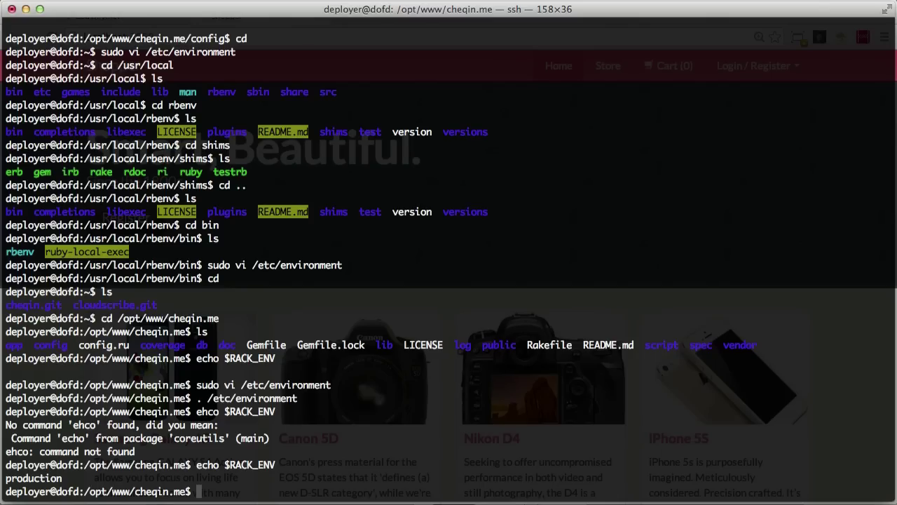
Step: Try rake db:create, then install bundler with --no-ri --no-rdoc
{"action": "type", "text": "rake db:create"}
{"action": "key", "text": "Return"}
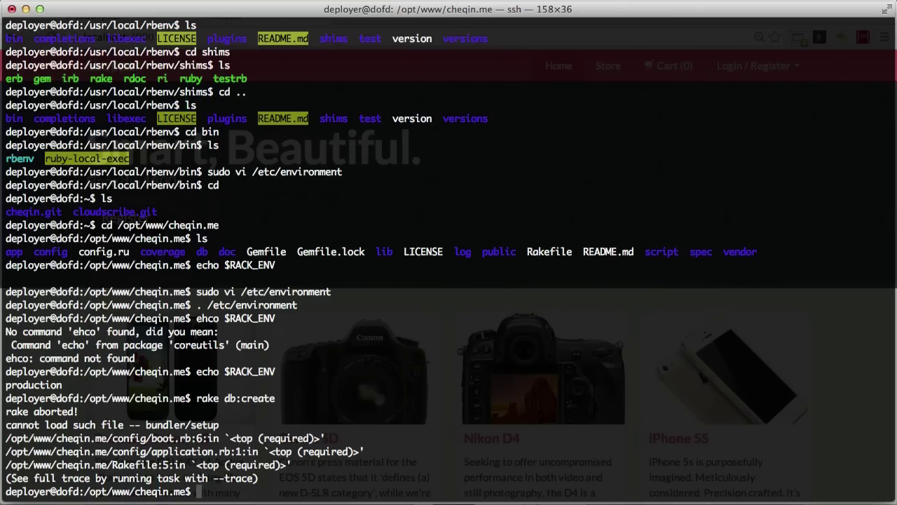
{"action": "type", "text": "gem install bundler --no"}
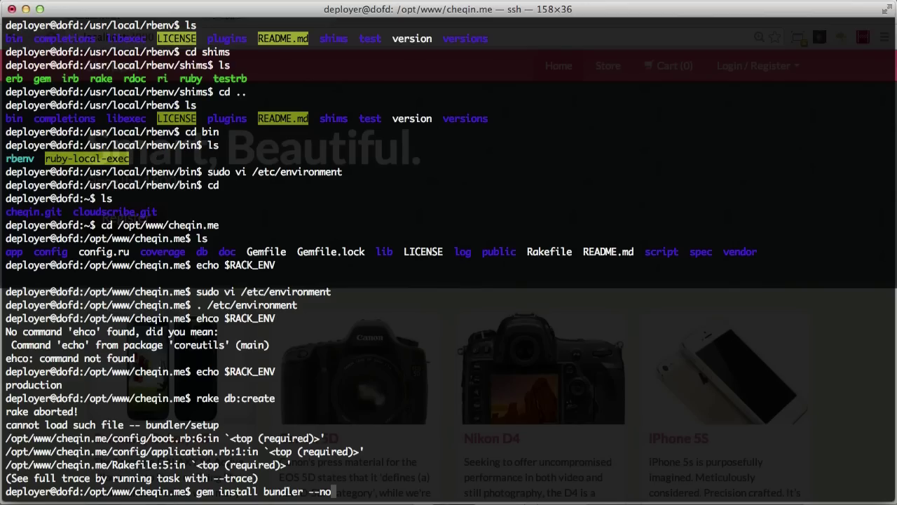
{"action": "type", "text": "-ri --no-rdoc"}
{"action": "key", "text": "Return"}
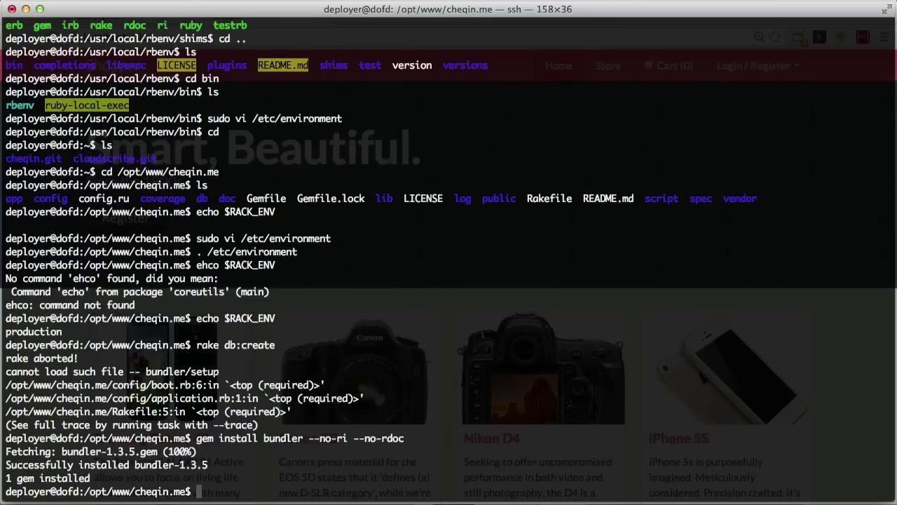
Step: Run rbenv rehash and then bundle install for the app's gems
{"action": "type", "text": "rbevn re"}
{"action": "key", "text": "BackSpace"}
{"action": "key", "text": "BackSpace"}
{"action": "key", "text": "BackSpace"}
{"action": "key", "text": "BackSpace"}
{"action": "key", "text": "BackSpace"}
{"action": "type", "text": "nv rehash"}
{"action": "key", "text": "Return"}
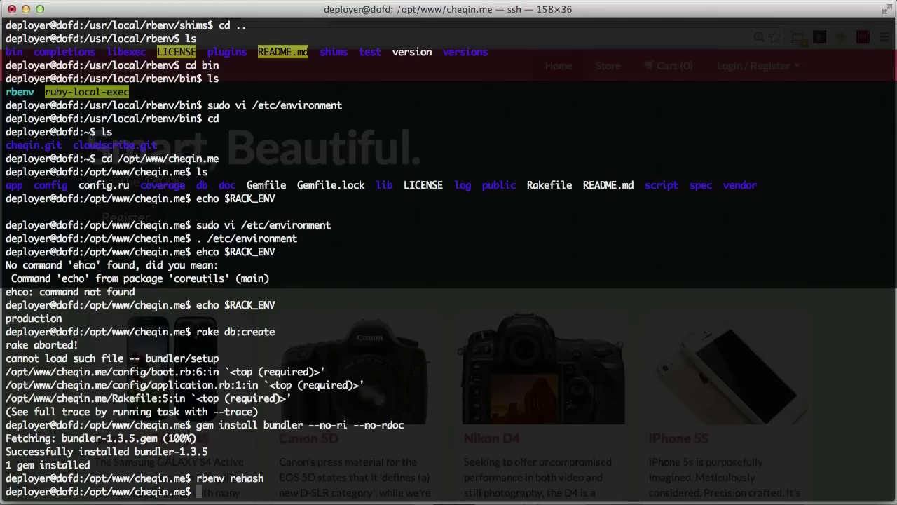
{"action": "type", "text": "bundle install"}
{"action": "key", "text": "Return"}
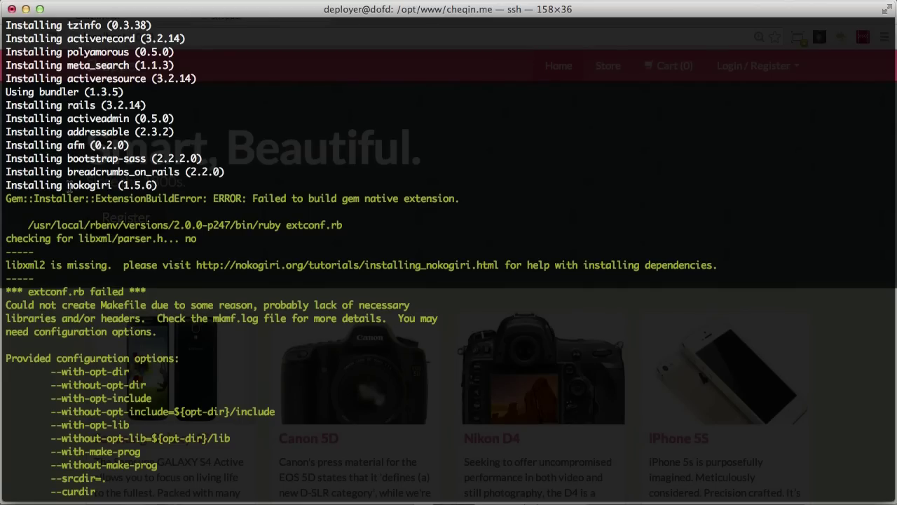
Step: Highlight 'libxml2' in the nokogiri 1.5.6 build error from bundle install
{"action": "double_click", "coordinate": [21, 265]}
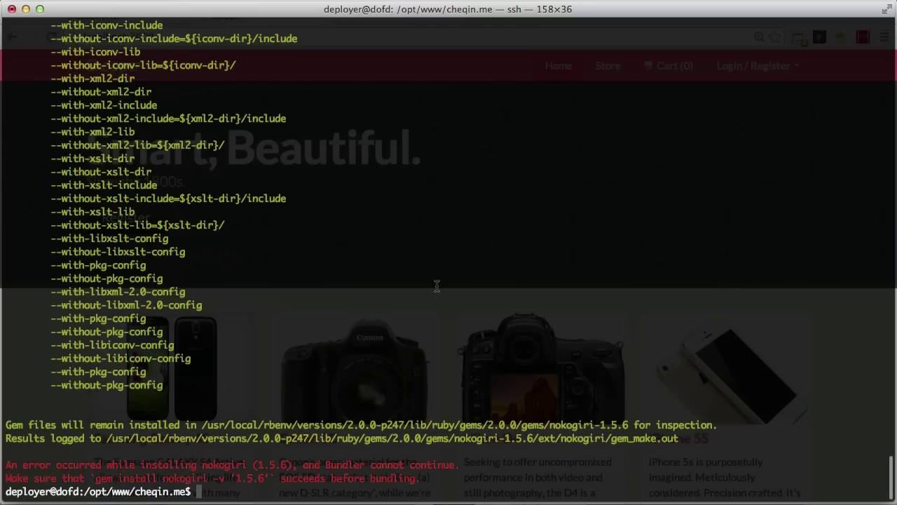
{"action": "scroll", "coordinate": [361, 291], "scroll_direction": "up", "scroll_amount": 13}
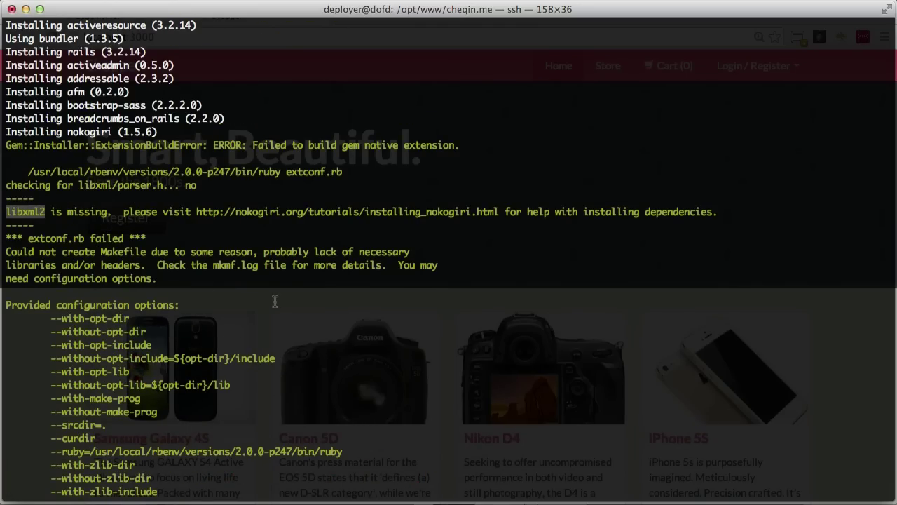
{"action": "scroll", "coordinate": [336, 310], "scroll_direction": "down", "scroll_amount": 13}
Step: Install libxml2-dev with 'sudo apt-get install libxml2-dev -y' and rerun bundle install
{"action": "type", "text": "sudo"}
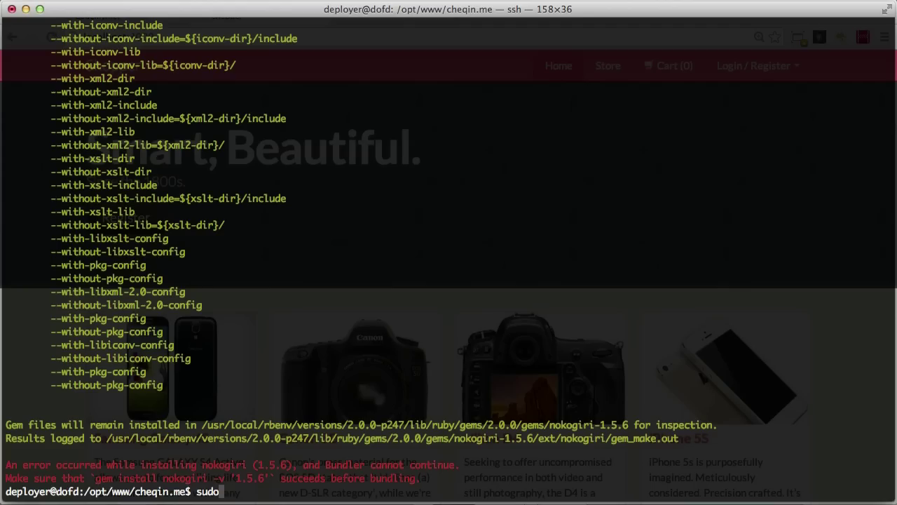
{"action": "type", "text": " apt-get install l"}
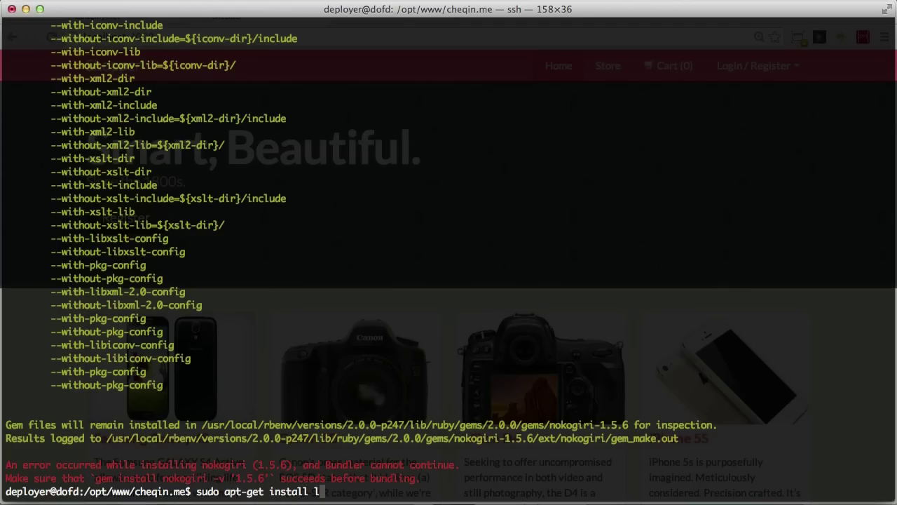
{"action": "type", "text": "ibxml2-dev -y"}
{"action": "key", "text": "Return"}
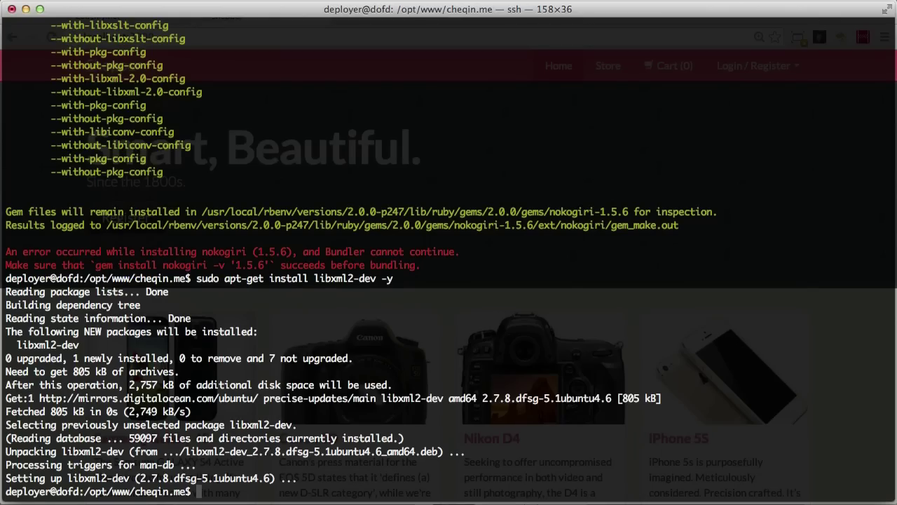
{"action": "type", "text": "bundle install"}
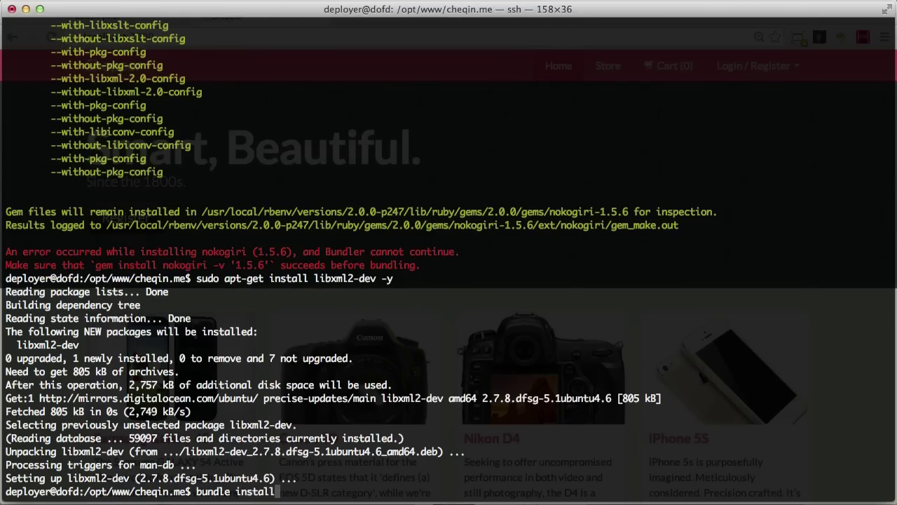
{"action": "key", "text": "Return"}
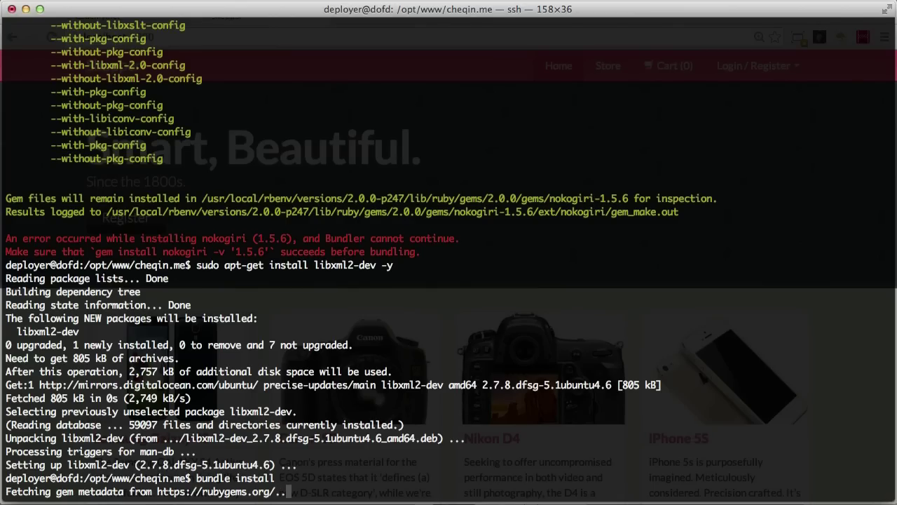
Step: Read through the new nokogiri error and select the missing 'libxslt' library name
{"action": "scroll", "coordinate": [143, 246], "scroll_direction": "up", "scroll_amount": 10}
{"action": "scroll", "coordinate": [143, 247], "scroll_direction": "up", "scroll_amount": 8}
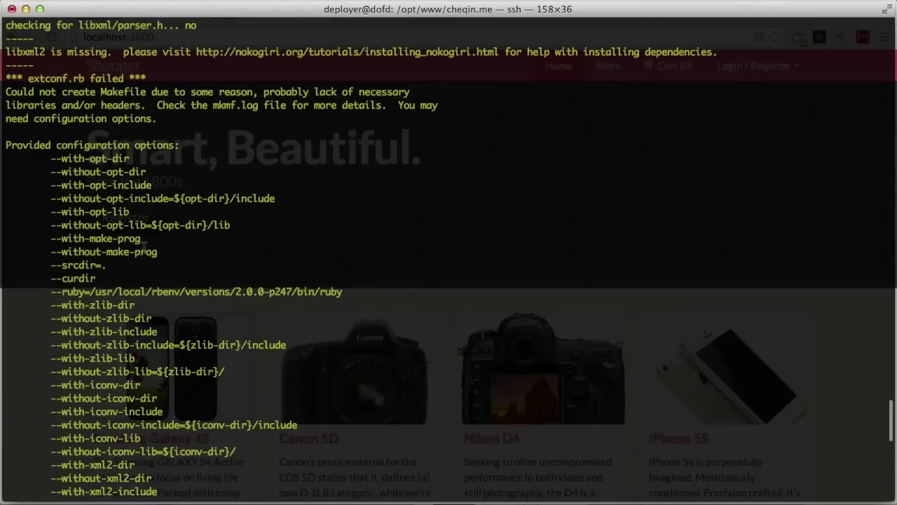
{"action": "scroll", "coordinate": [142, 247], "scroll_direction": "up", "scroll_amount": 3}
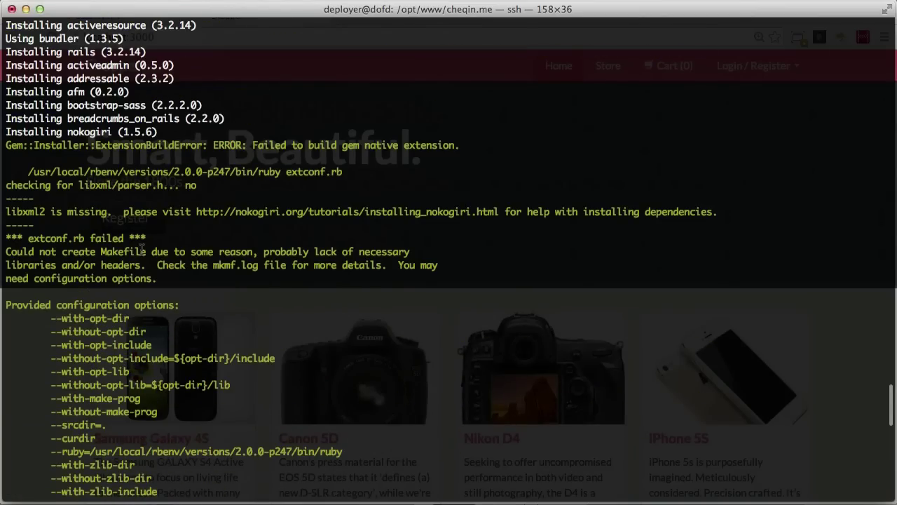
{"action": "double_click", "coordinate": [46, 212]}
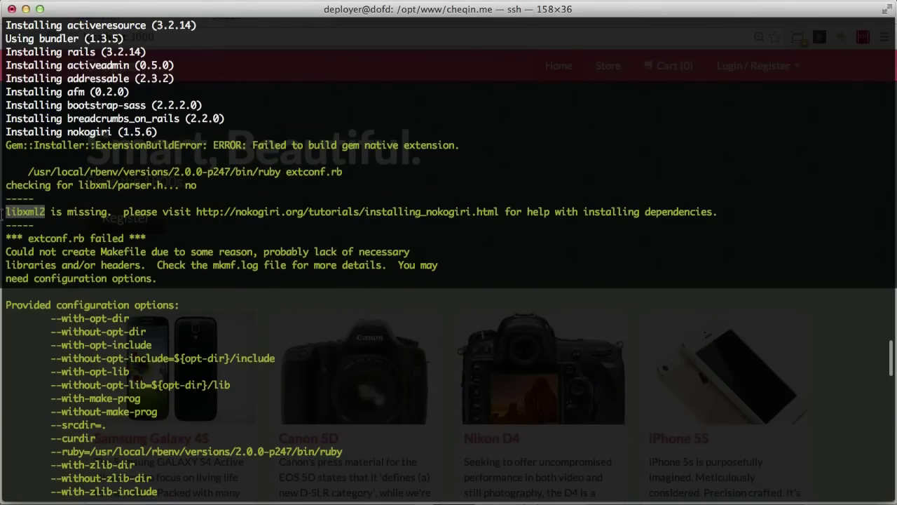
{"action": "left_click", "coordinate": [45, 212]}
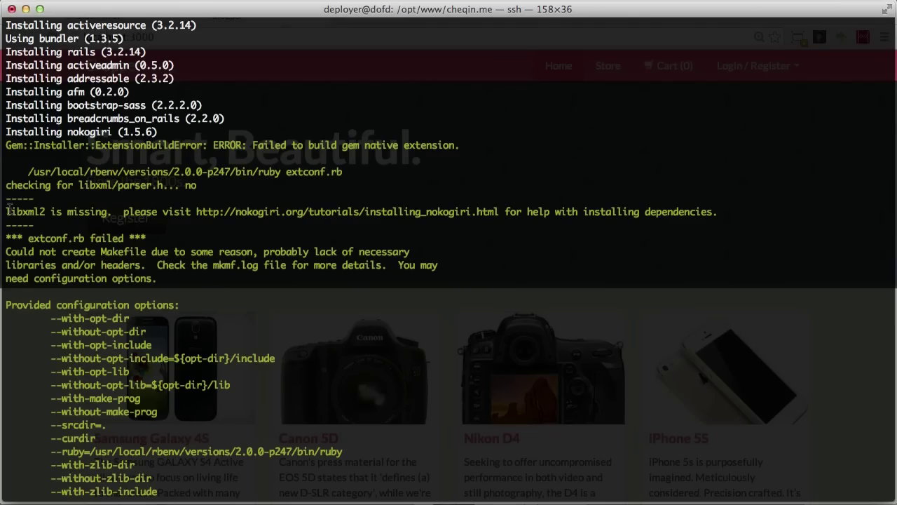
{"action": "left_click_drag", "start_coordinate": [6, 212], "coordinate": [104, 212]}
{"action": "left_click", "coordinate": [140, 210]}
{"action": "left_click_drag", "start_coordinate": [4, 209], "coordinate": [482, 213]}
{"action": "left_click", "coordinate": [404, 260]}
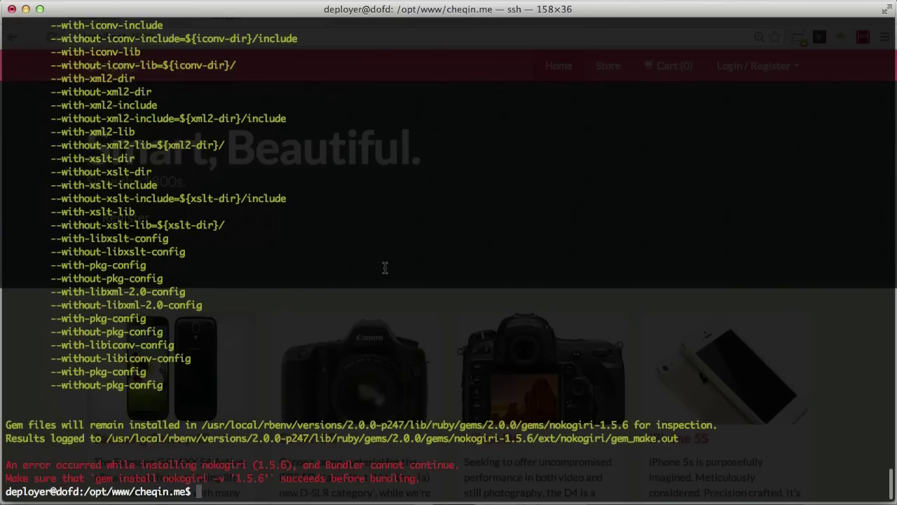
{"action": "scroll", "coordinate": [384, 268], "scroll_direction": "up", "scroll_amount": 14}
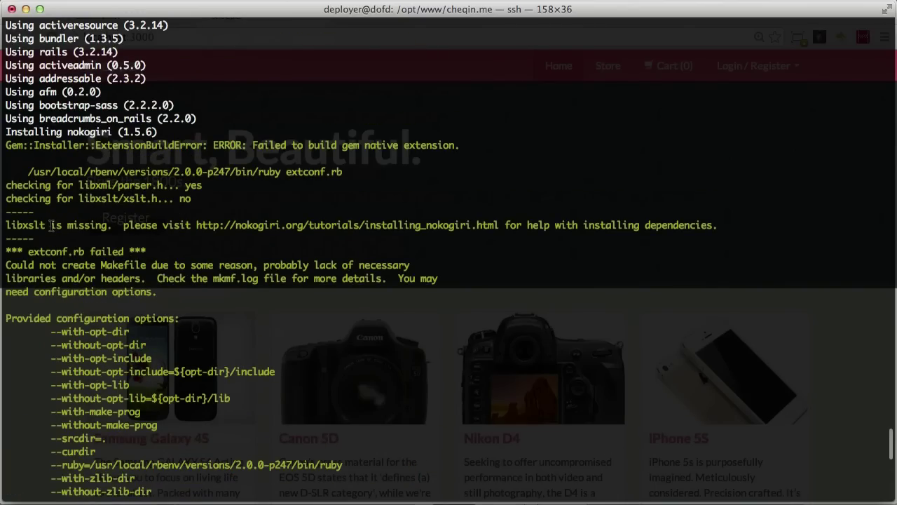
{"action": "left_click_drag", "start_coordinate": [50, 225], "coordinate": [4, 225]}
{"action": "key", "text": "super+c"}
{"action": "left_click", "coordinate": [60, 224]}
{"action": "scroll", "coordinate": [263, 270], "scroll_direction": "down", "scroll_amount": 14}
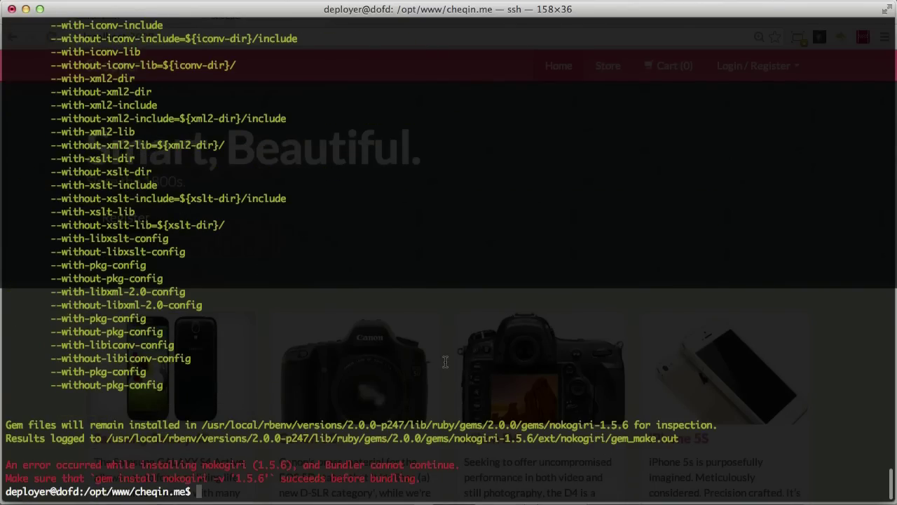
Step: Run 'sudo apt-get install libxslt-dev', which sets up libxslt1-dev 1.1.26
{"action": "type", "text": "sudo apt-get ins"}
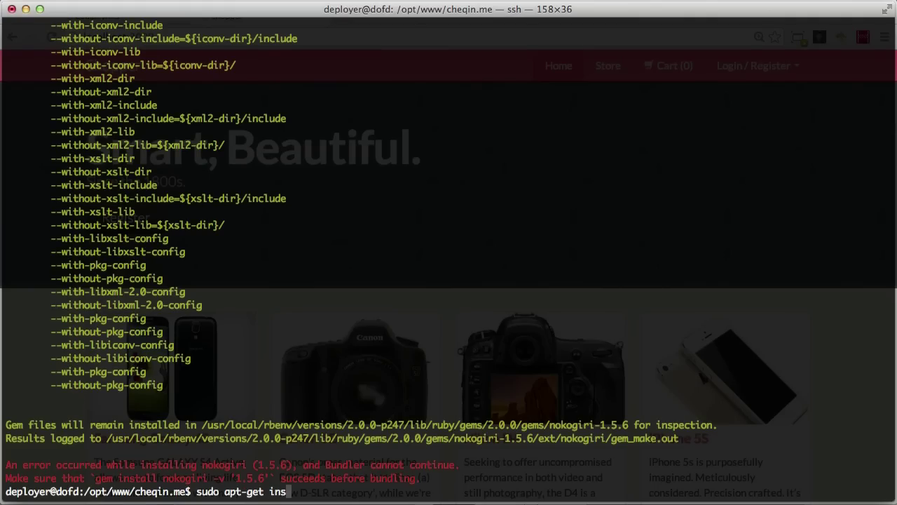
{"action": "type", "text": "tall"}
{"action": "key", "text": "super+v"}
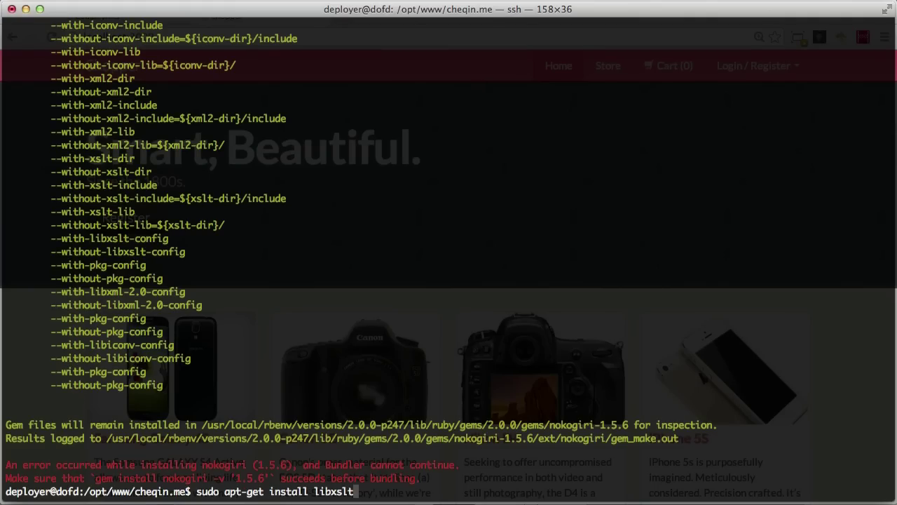
{"action": "type", "text": "-dev"}
{"action": "key", "text": "Return"}
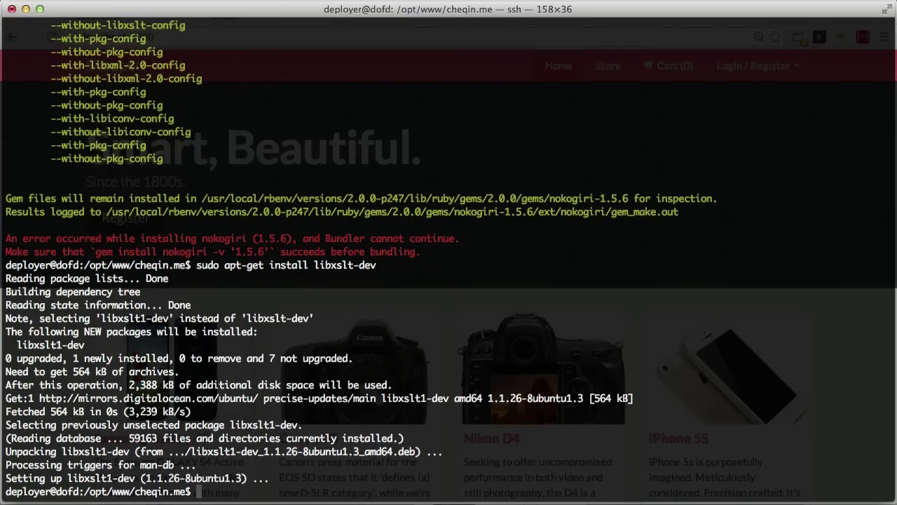
Step: Run 'bundle install' again after correcting the typo in the command
{"action": "type", "text": "bundle instl"}
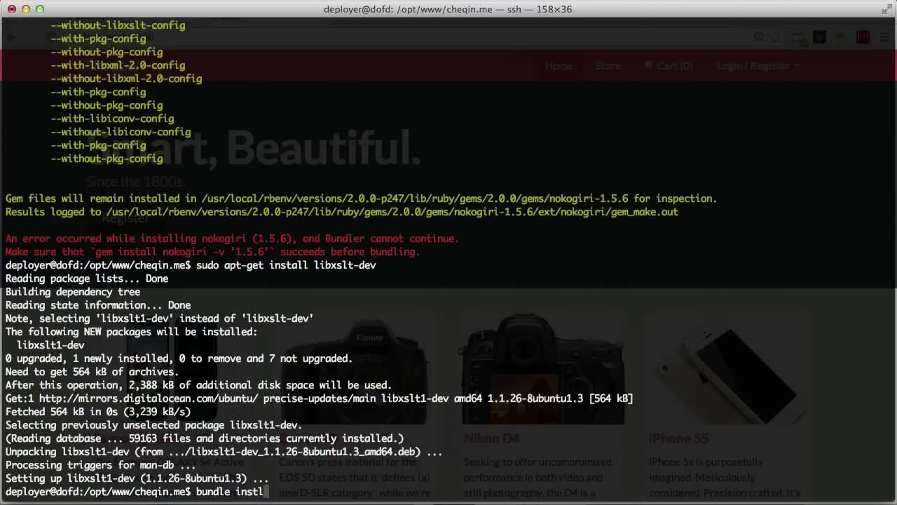
{"action": "key", "text": "BackSpace"}
{"action": "type", "text": "all"}
{"action": "key", "text": "Return"}
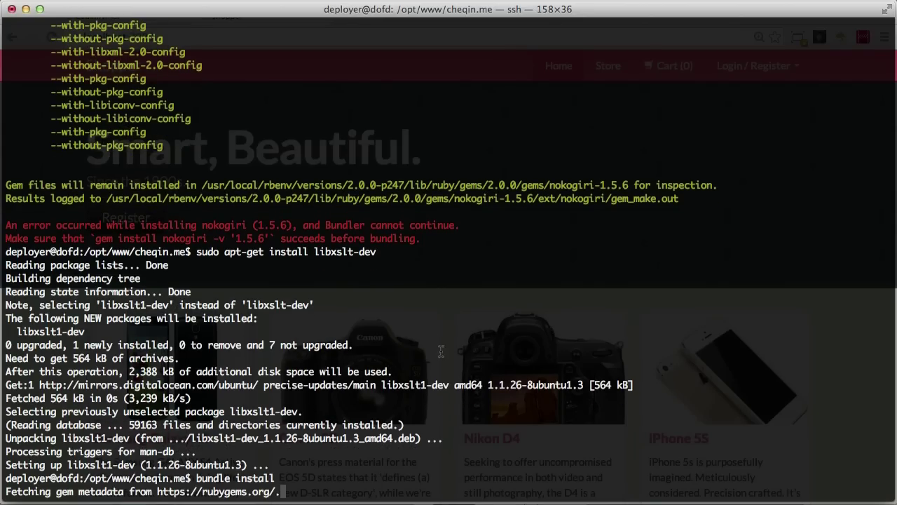
Step: Review the output past nokogiri 1.5.6 and ffi 1.3.0 to the rmagick 2.13.1 Magick-config failure
{"action": "left_click_drag", "start_coordinate": [207, 238], "coordinate": [158, 238]}
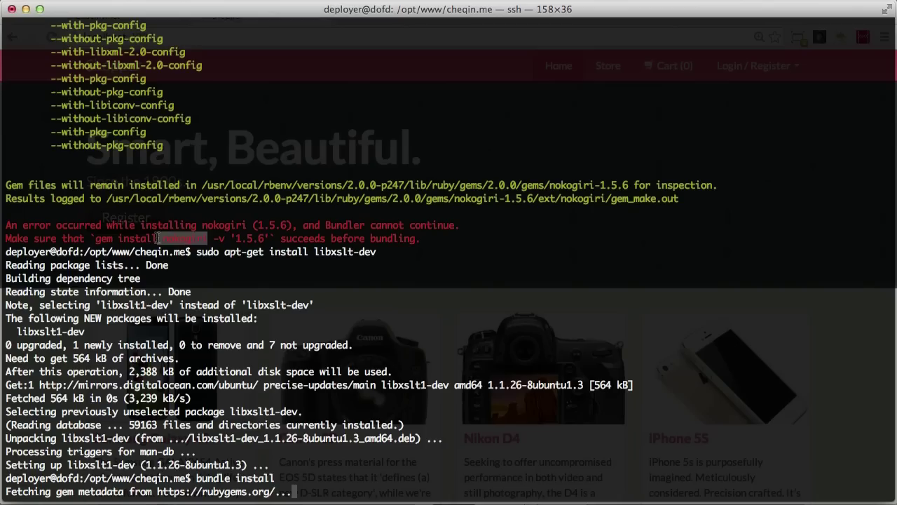
{"action": "left_click", "coordinate": [158, 238]}
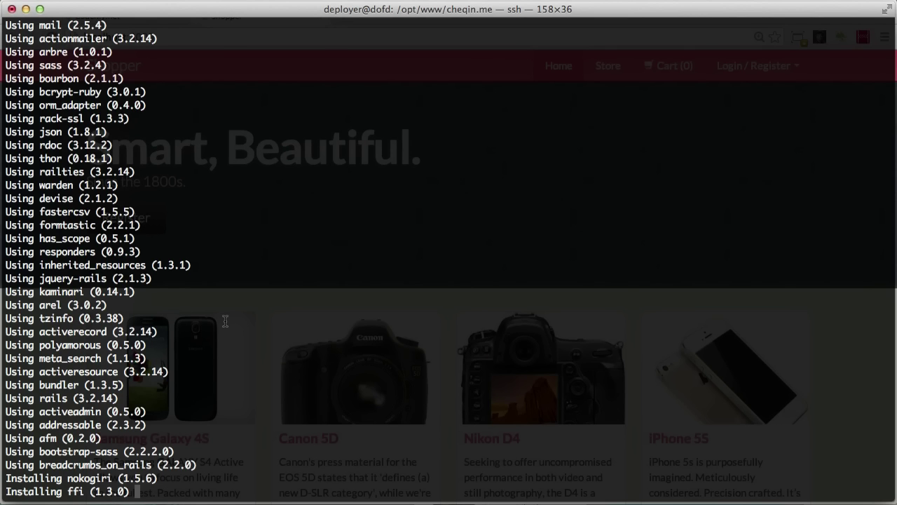
{"action": "scroll", "coordinate": [225, 321], "scroll_direction": "up", "scroll_amount": 20}
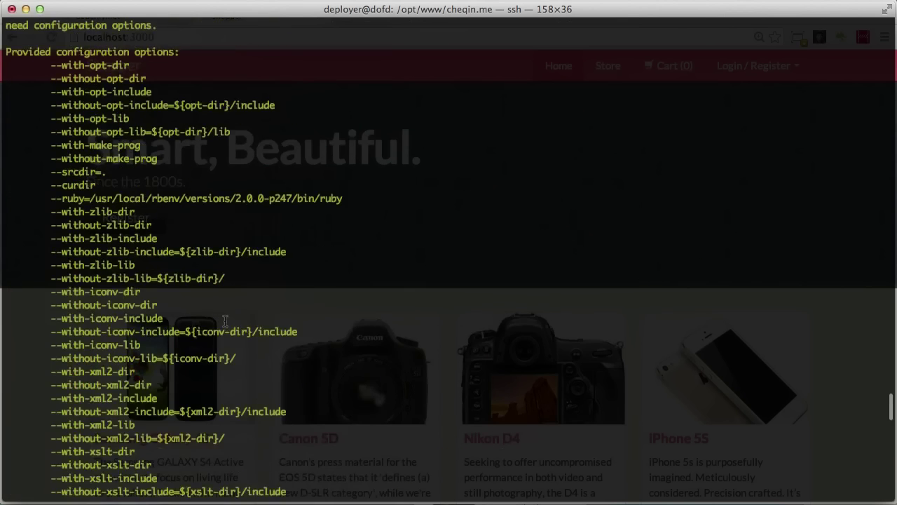
{"action": "scroll", "coordinate": [225, 321], "scroll_direction": "up", "scroll_amount": 10}
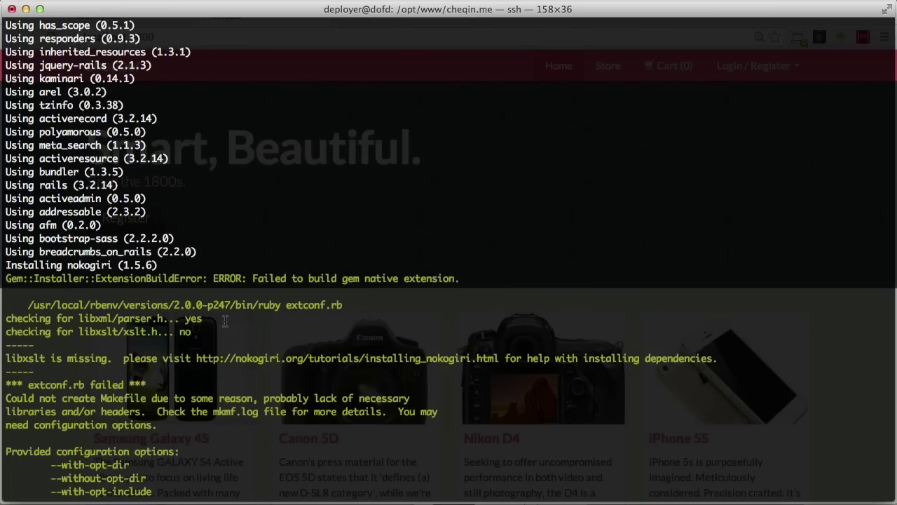
{"action": "scroll", "coordinate": [225, 321], "scroll_direction": "down", "scroll_amount": 20}
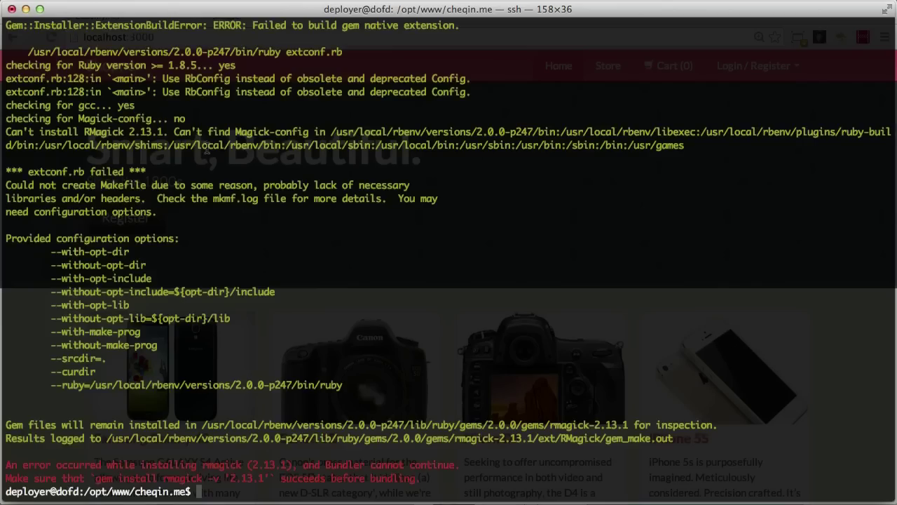
{"action": "scroll", "coordinate": [203, 147], "scroll_direction": "up", "scroll_amount": 3}
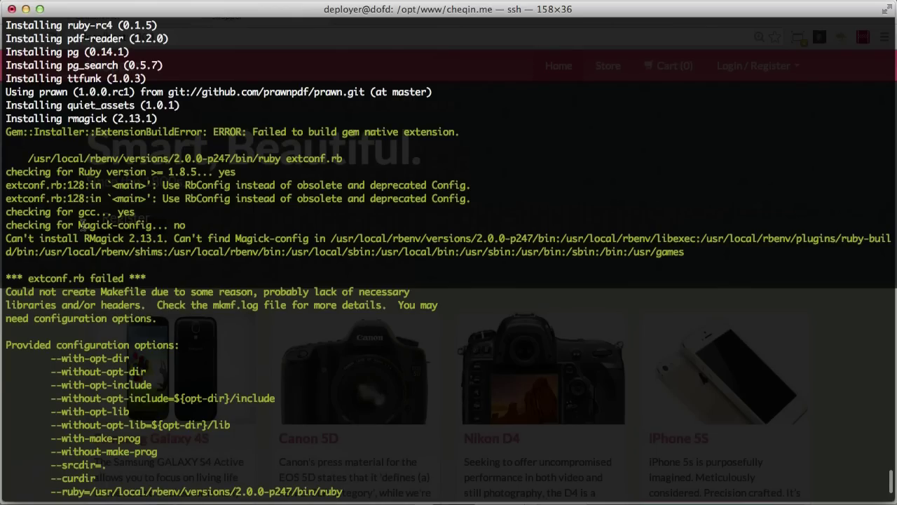
{"action": "left_click_drag", "start_coordinate": [20, 215], "coordinate": [236, 242]}
{"action": "left_click", "coordinate": [34, 238]}
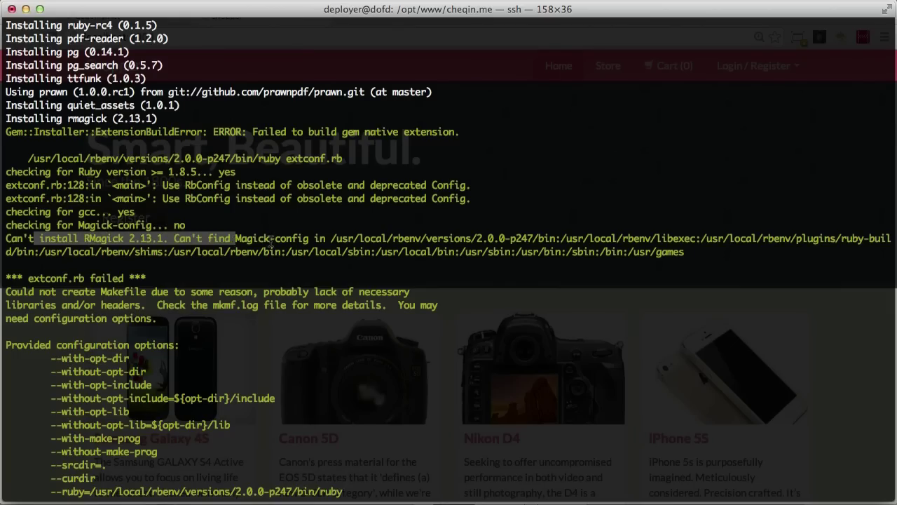
{"action": "left_click", "coordinate": [271, 242]}
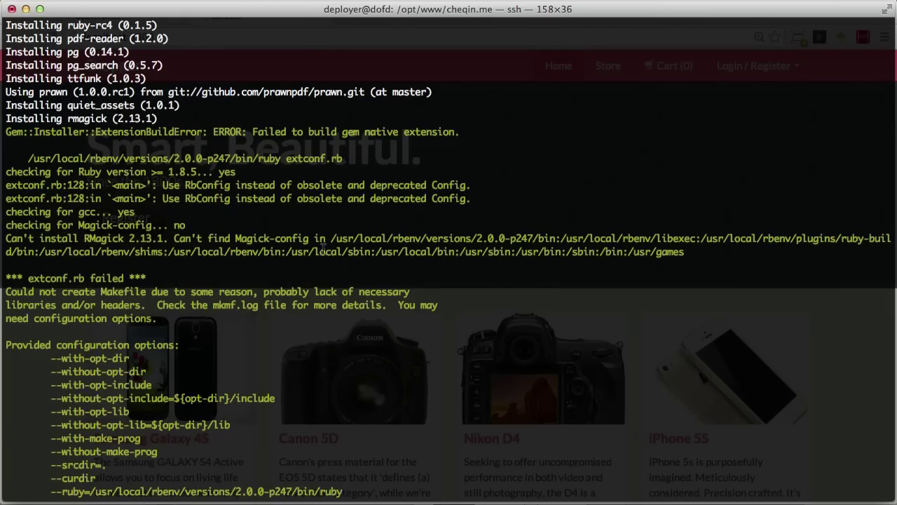
{"action": "scroll", "coordinate": [321, 248], "scroll_direction": "down", "scroll_amount": 3}
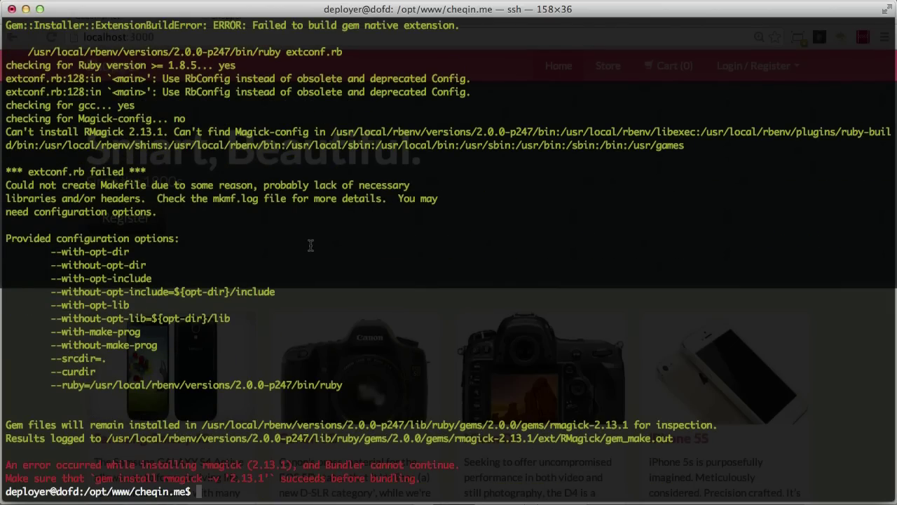
{"action": "type", "text": "sudo apt-get ins"}
{"action": "type", "text": "talll"}
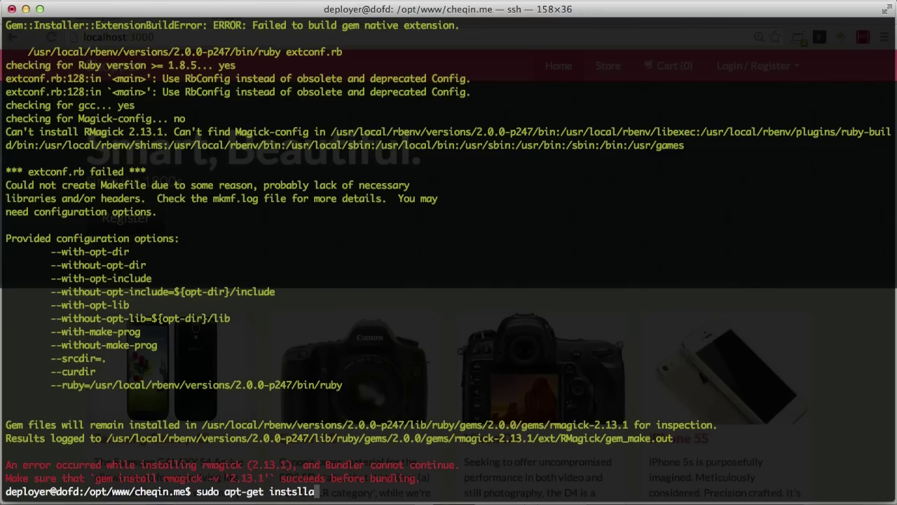
Step: Install ImageMagick with 'sudo apt-get install imagemagick -y', then type 'bundle install'
{"action": "key", "text": "BackSpace"}
{"action": "key", "text": "BackSpace"}
{"action": "key", "text": "BackSpace"}
{"action": "key", "text": "BackSpace"}
{"action": "type", "text": "all imagemagick -y"}
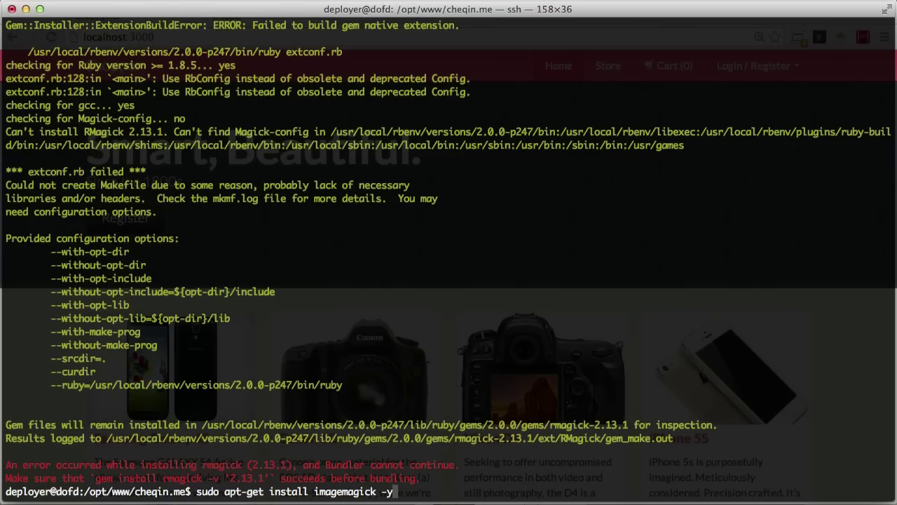
{"action": "key", "text": "Return"}
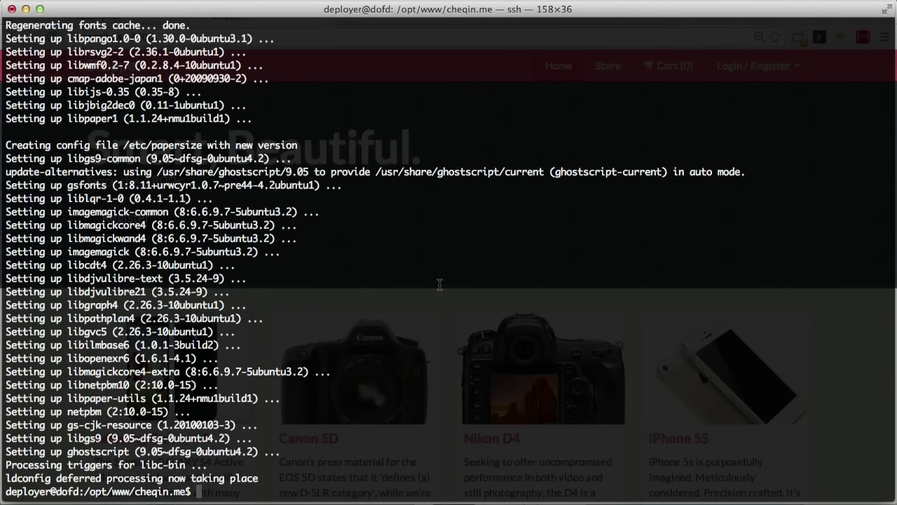
{"action": "type", "text": "bundle install"}
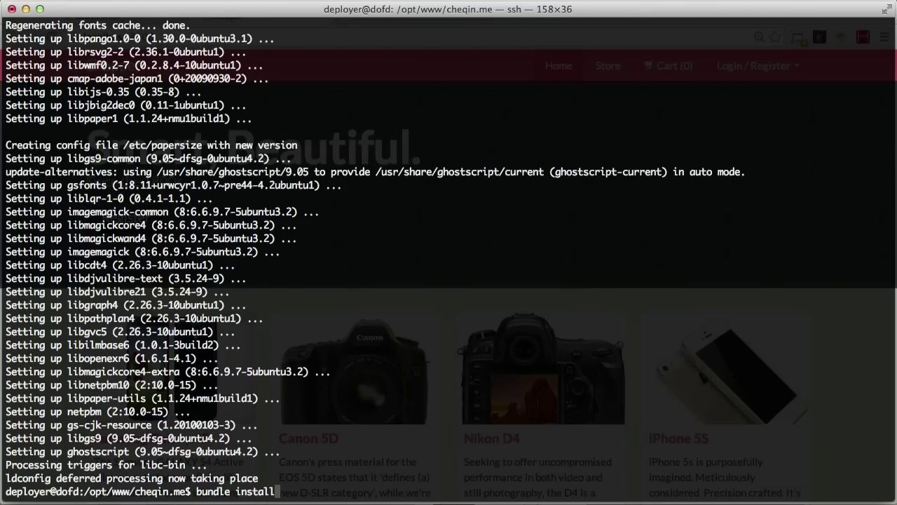
Step: Rerun bundle install and select the rmagick "Can't find Magick-config" error text
{"action": "key", "text": "Return"}
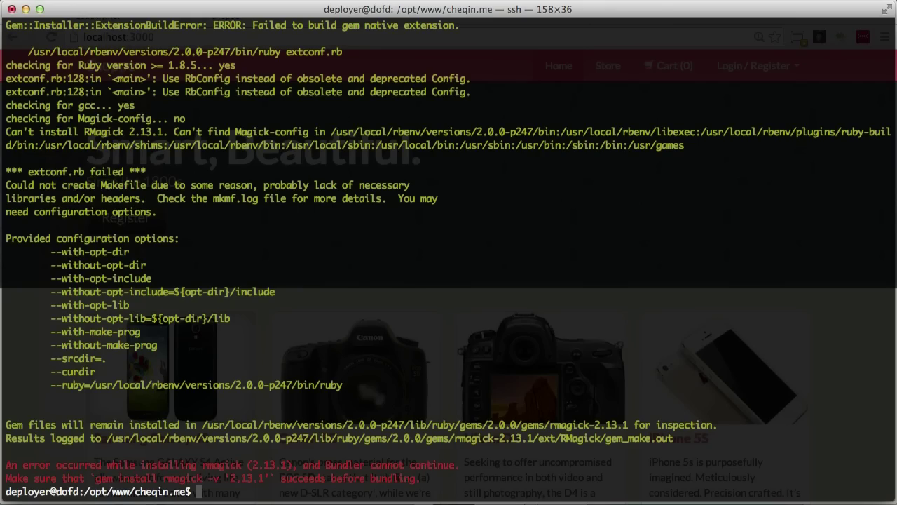
{"action": "scroll", "coordinate": [200, 157], "scroll_direction": "up", "scroll_amount": 4}
{"action": "scroll", "coordinate": [273, 263], "scroll_direction": "up", "scroll_amount": 3}
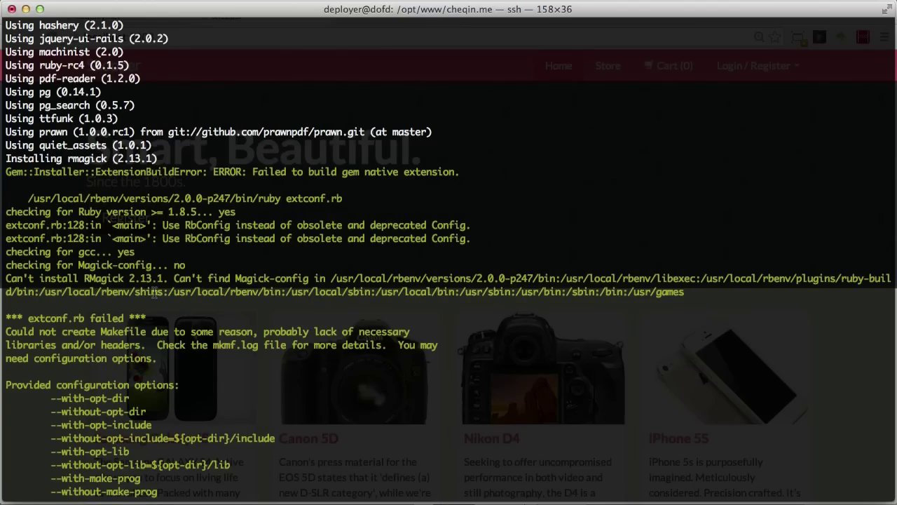
{"action": "left_click_drag", "start_coordinate": [310, 278], "coordinate": [6, 279]}
{"action": "key", "text": "super+c"}
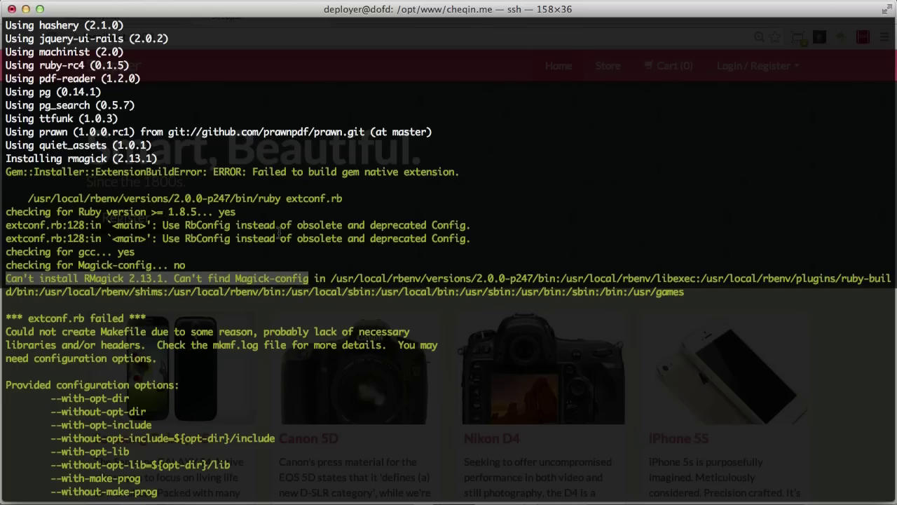
{"action": "key", "text": "super+Tab"}
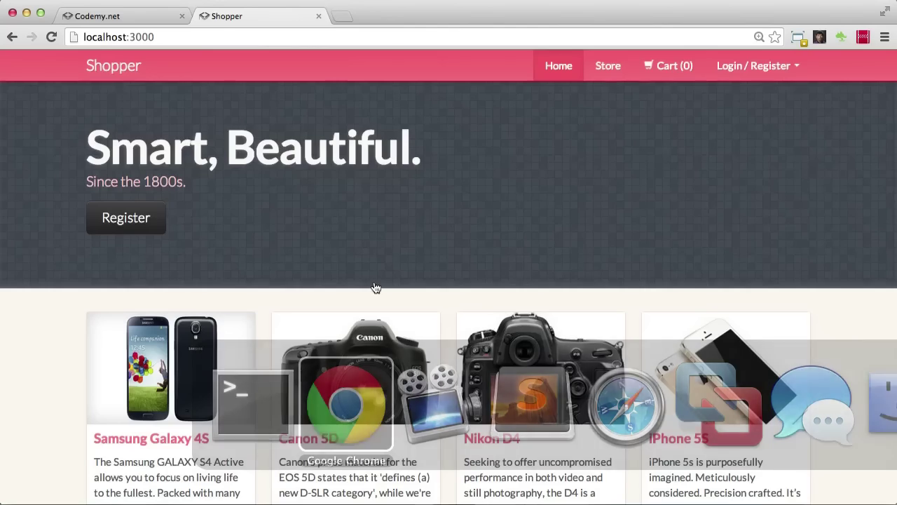
Step: Search the web in a new Chrome tab for the copied Magick-config error
{"action": "key", "text": "super+t"}
{"action": "key", "text": "super+v"}
{"action": "key", "text": "Return"}
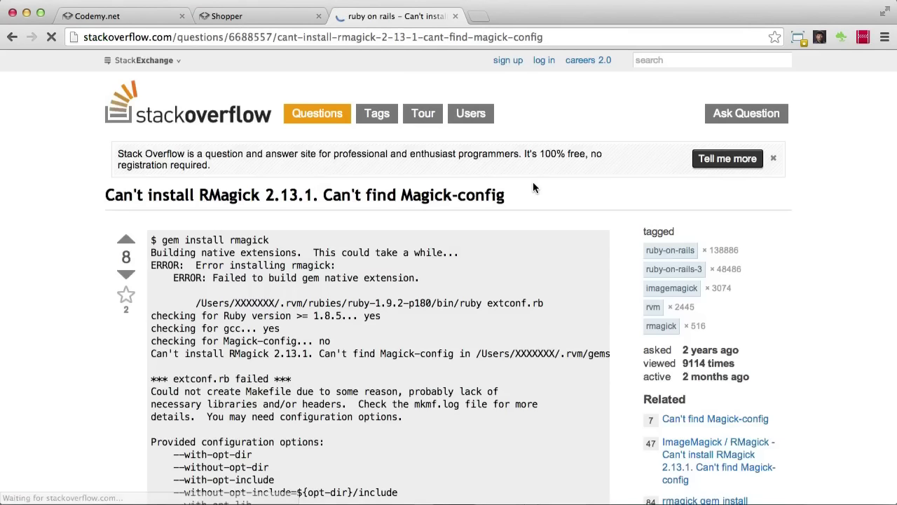
Step: Read the Stack Overflow answers and select the 'apt-get install libmagickwand-dev' command
{"action": "scroll", "coordinate": [593, 295], "scroll_direction": "down", "scroll_amount": 8}
{"action": "scroll", "coordinate": [592, 291], "scroll_direction": "down", "scroll_amount": 7}
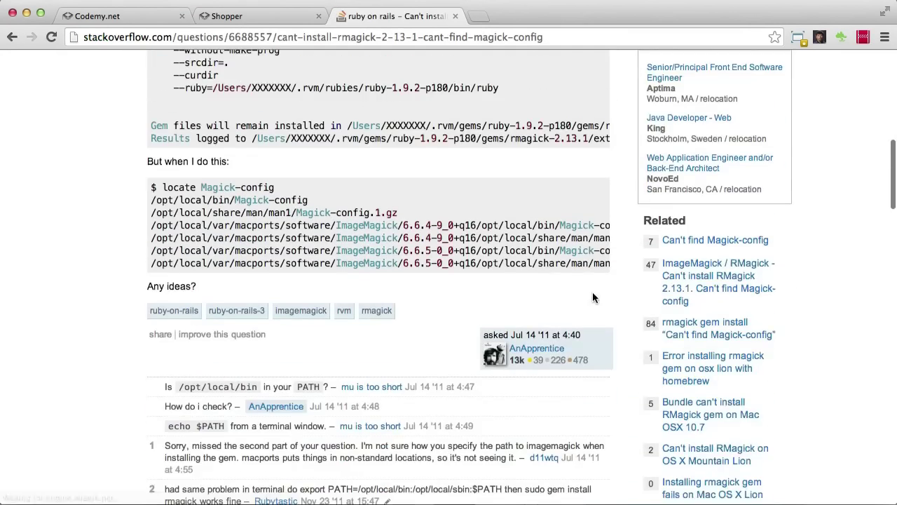
{"action": "scroll", "coordinate": [607, 287], "scroll_direction": "down", "scroll_amount": 4}
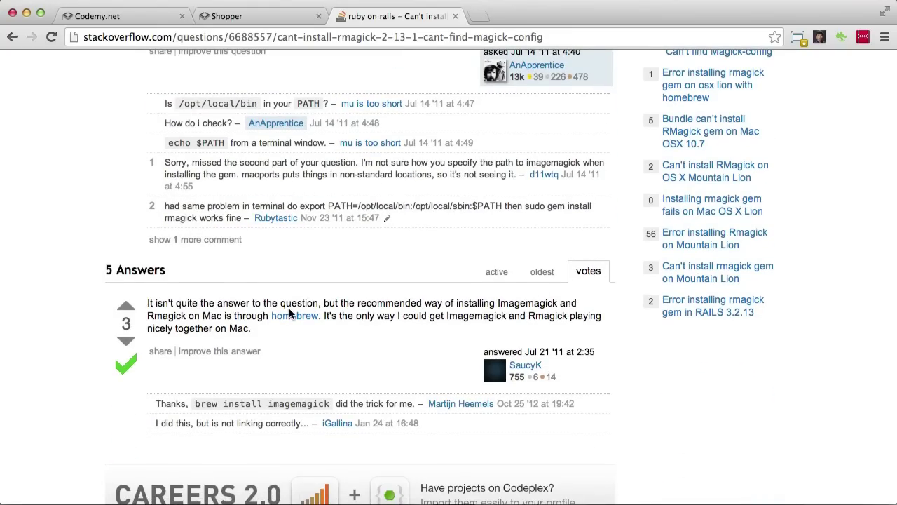
{"action": "left_click_drag", "start_coordinate": [189, 304], "coordinate": [413, 303]}
{"action": "left_click", "coordinate": [413, 302]}
{"action": "left_click_drag", "start_coordinate": [221, 303], "coordinate": [452, 305]}
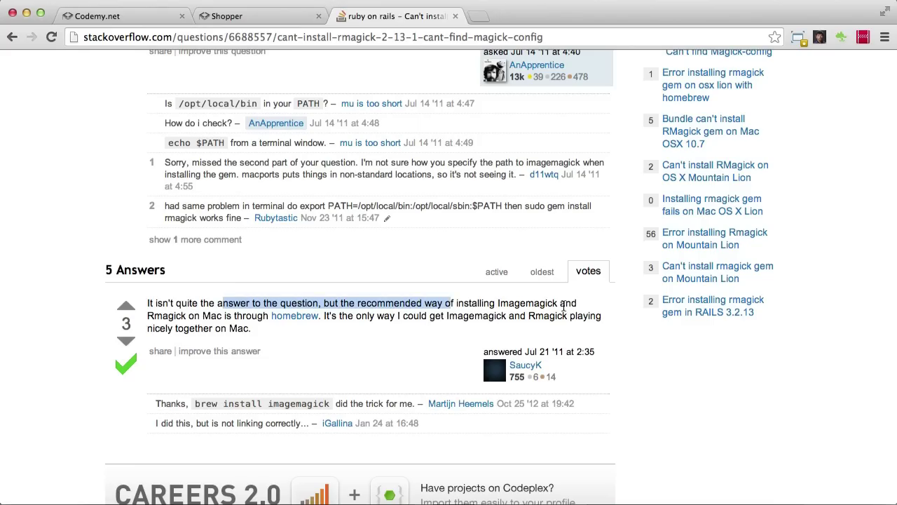
{"action": "scroll", "coordinate": [494, 315], "scroll_direction": "down", "scroll_amount": 2}
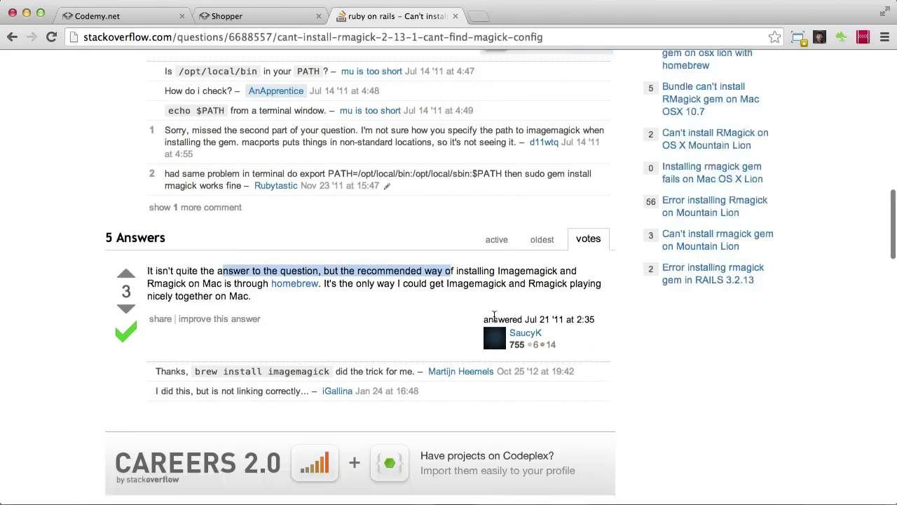
{"action": "scroll", "coordinate": [494, 316], "scroll_direction": "down", "scroll_amount": 5}
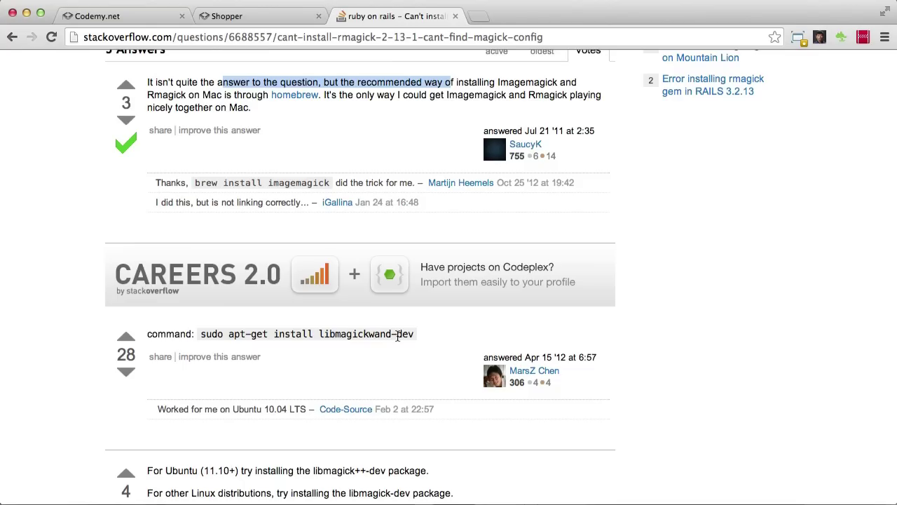
{"action": "left_click_drag", "start_coordinate": [415, 335], "coordinate": [200, 334]}
{"action": "key", "text": "super+c"}
Step: Install libmagickwand-dev via 'sudo apt-get install libmagickwand-dev', confirming the package prompt with Y
{"action": "left_click", "coordinate": [364, 398]}
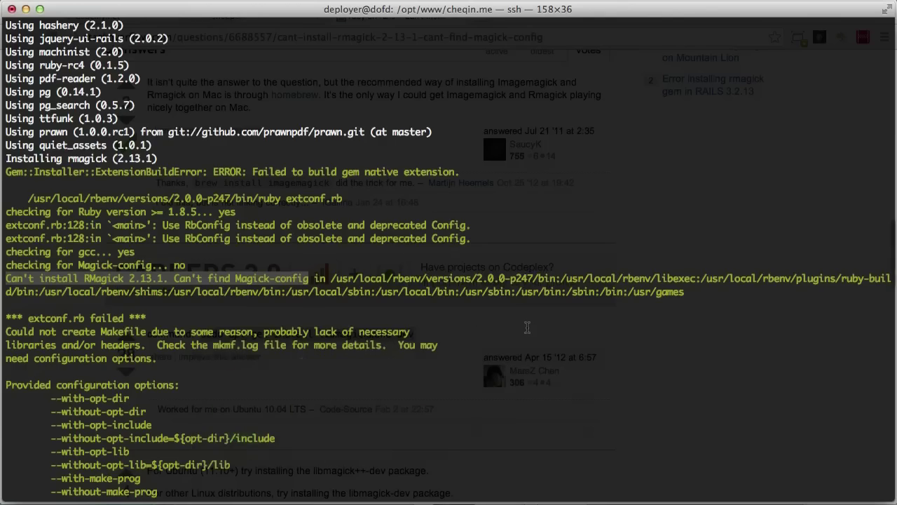
{"action": "scroll", "coordinate": [527, 327], "scroll_direction": "down", "scroll_amount": 3}
{"action": "key", "text": "super+v"}
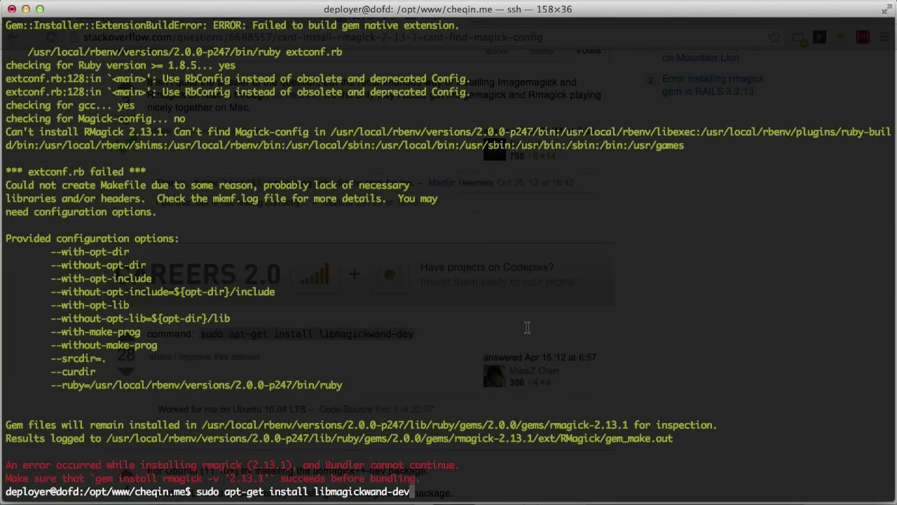
{"action": "key", "text": "Return"}
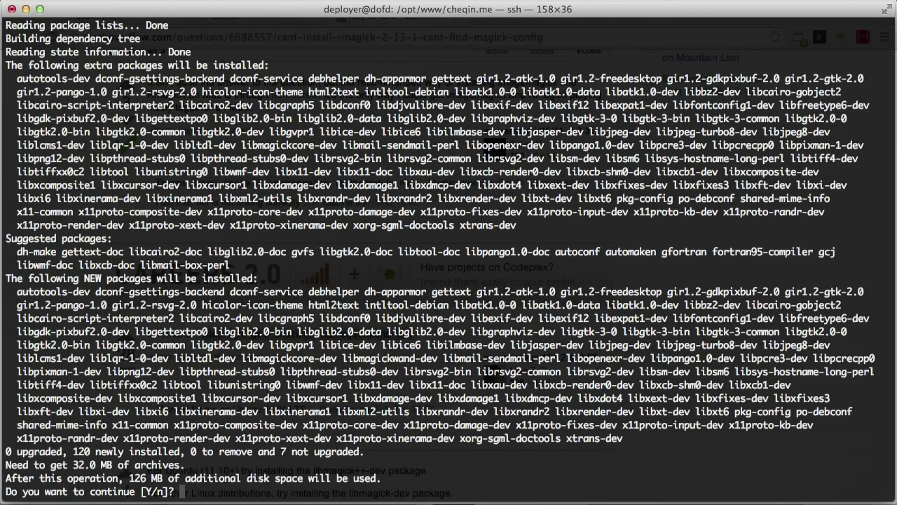
{"action": "key", "text": "Return"}
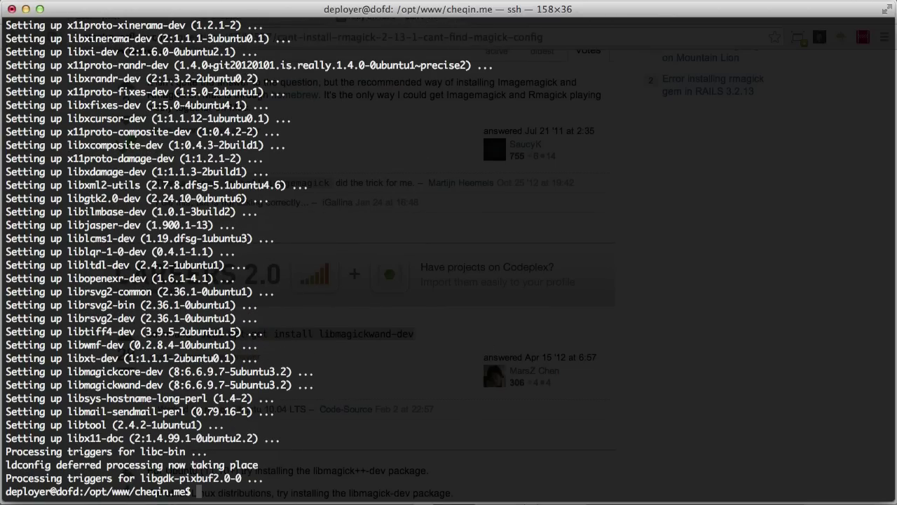
{"action": "type", "text": "bundle instsl"}
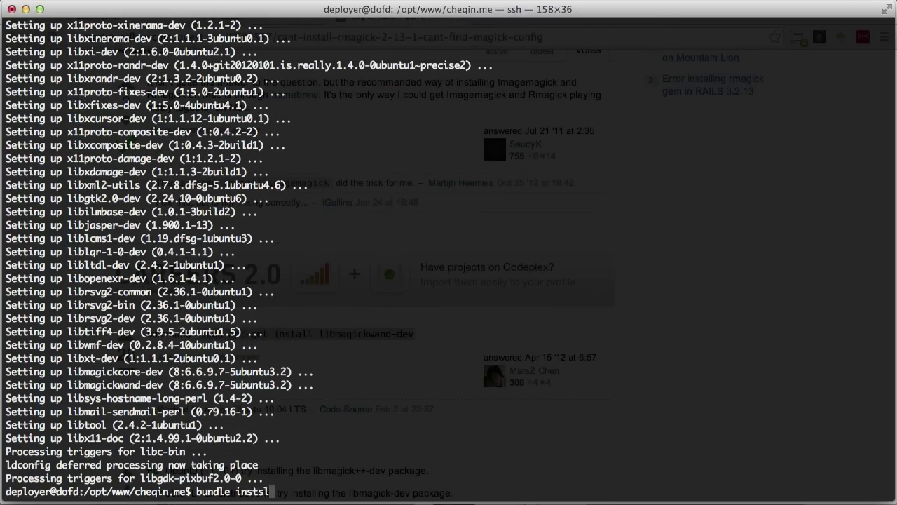
Step: Rerun bundle install and check the output shows rmagick 2.13.1 installed and "Your bundle is complete!"
{"action": "key", "text": "BackSpace"}
{"action": "type", "text": "all"}
{"action": "key", "text": "Return"}
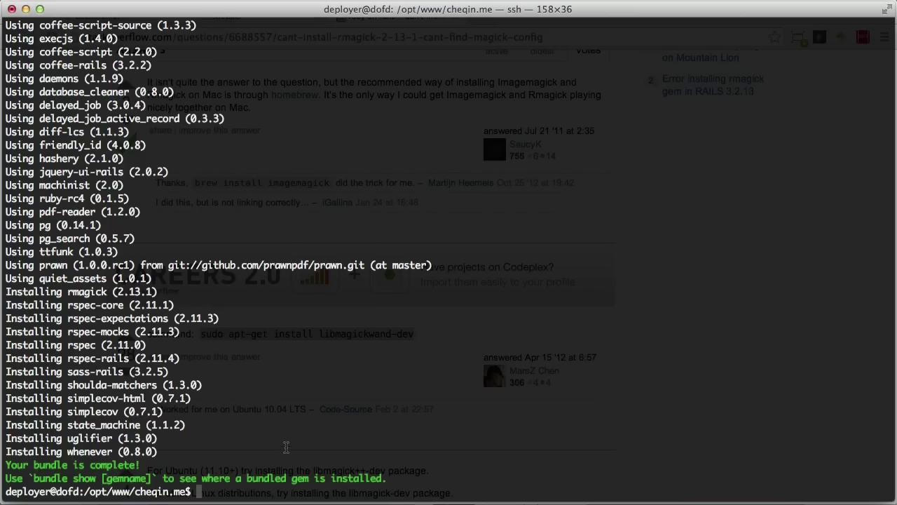
{"action": "scroll", "coordinate": [171, 295], "scroll_direction": "up", "scroll_amount": 6}
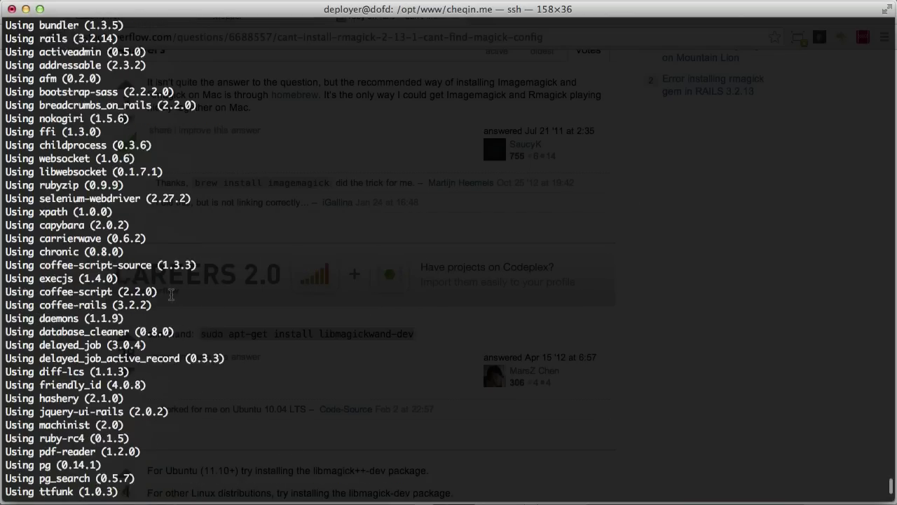
{"action": "scroll", "coordinate": [175, 297], "scroll_direction": "up", "scroll_amount": 20}
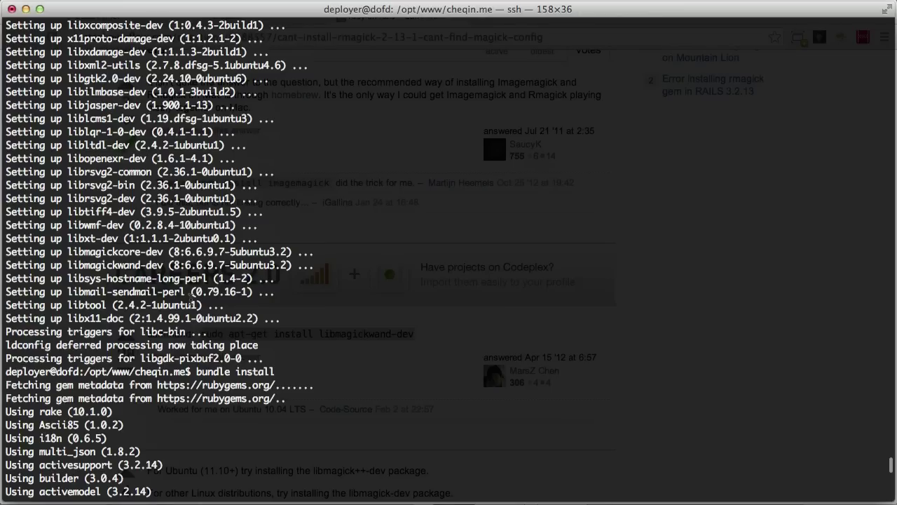
{"action": "scroll", "coordinate": [190, 300], "scroll_direction": "down", "scroll_amount": 20}
{"action": "scroll", "coordinate": [146, 249], "scroll_direction": "up", "scroll_amount": 5}
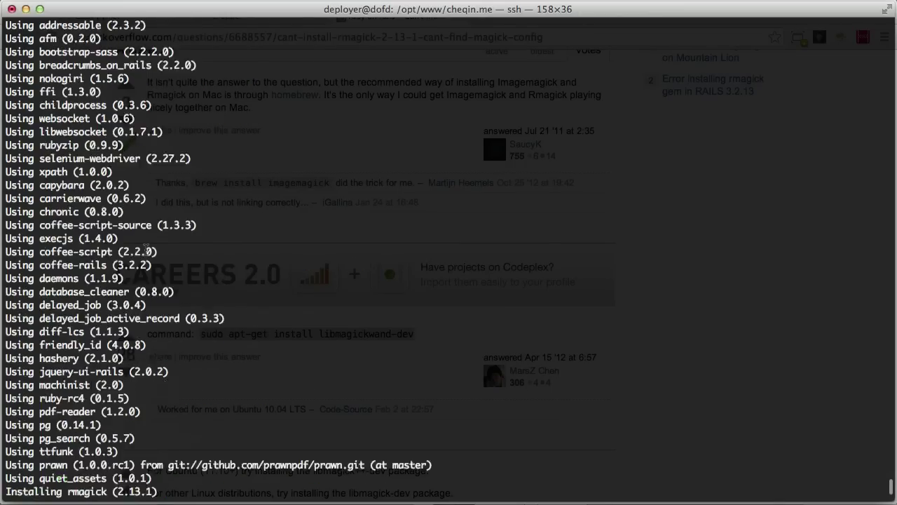
{"action": "scroll", "coordinate": [146, 249], "scroll_direction": "up", "scroll_amount": 5}
{"action": "scroll", "coordinate": [146, 249], "scroll_direction": "down", "scroll_amount": 10}
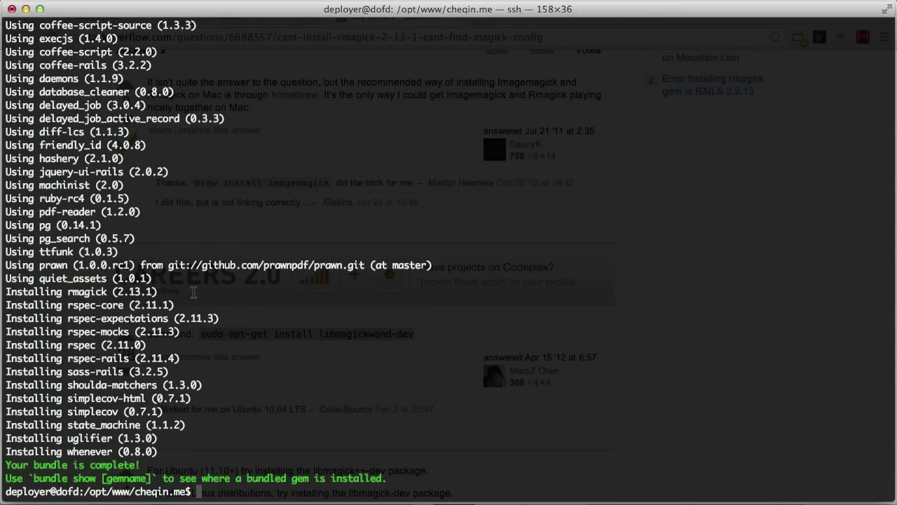
{"action": "scroll", "coordinate": [147, 304], "scroll_direction": "up", "scroll_amount": 3}
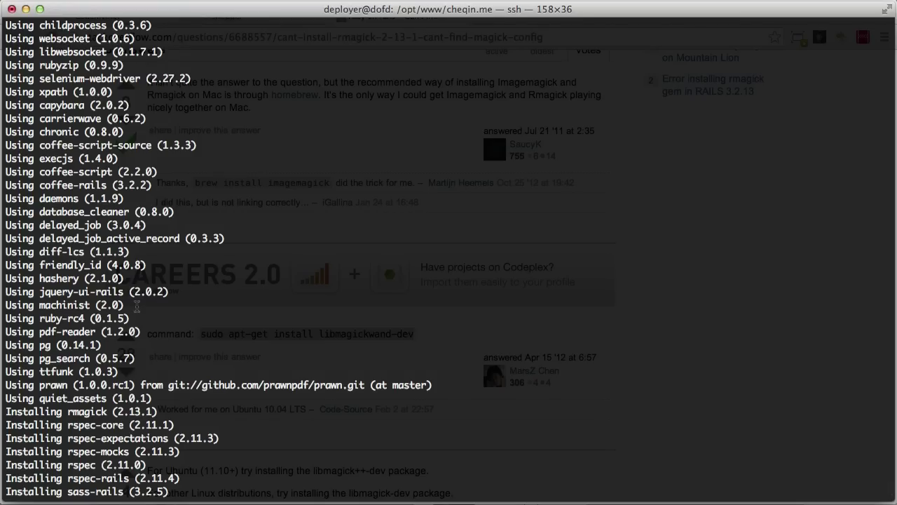
{"action": "scroll", "coordinate": [137, 306], "scroll_direction": "down", "scroll_amount": 3}
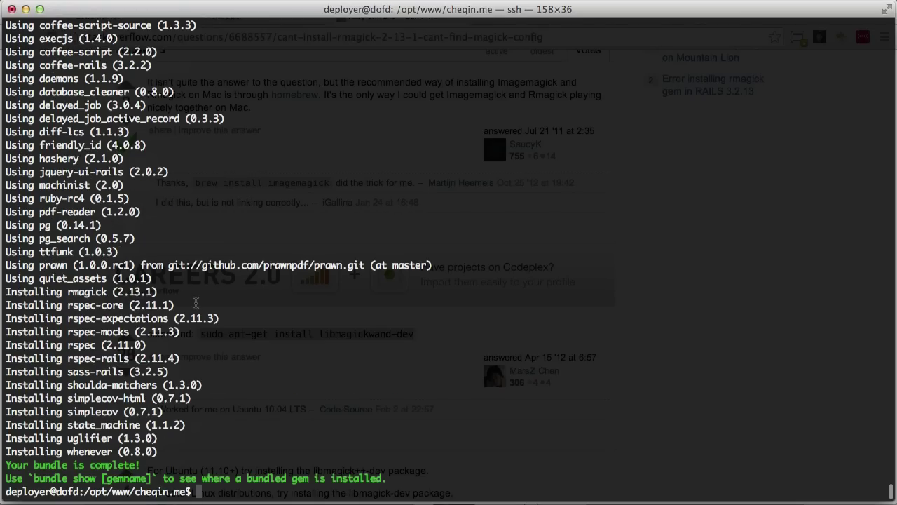